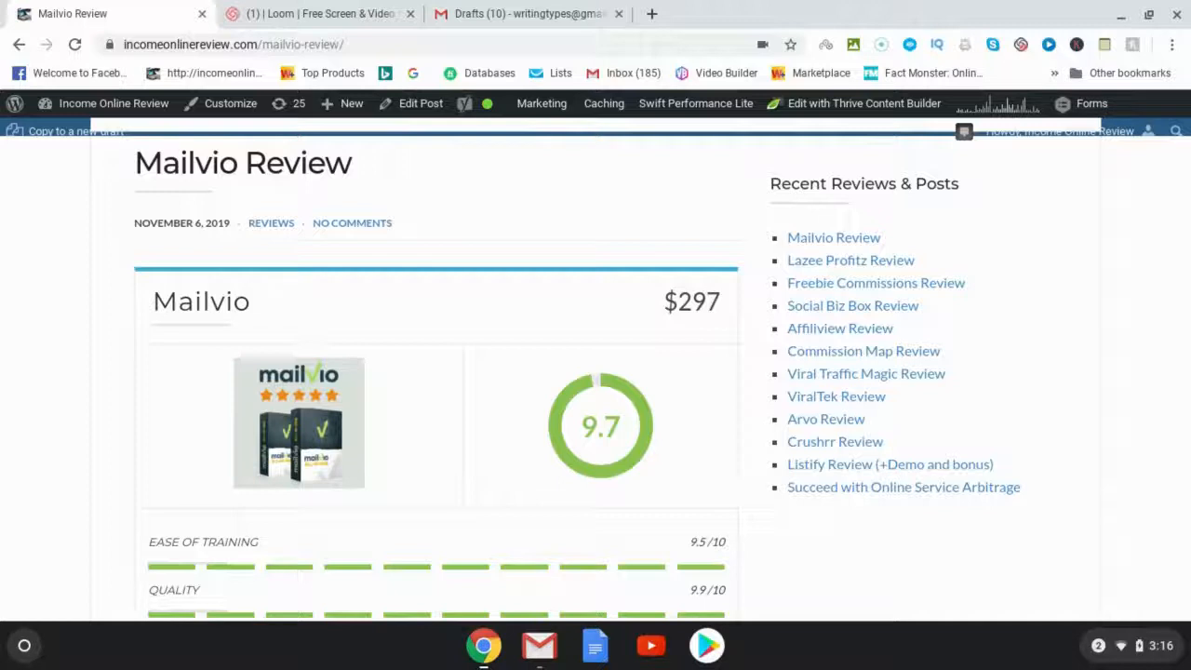
# - Read the Mailvio review from its ratings and introduction through "What Is Mailvio?" and the Mail Chimp or AWeber comparison
pyautogui.scroll(-3, 595, 372)
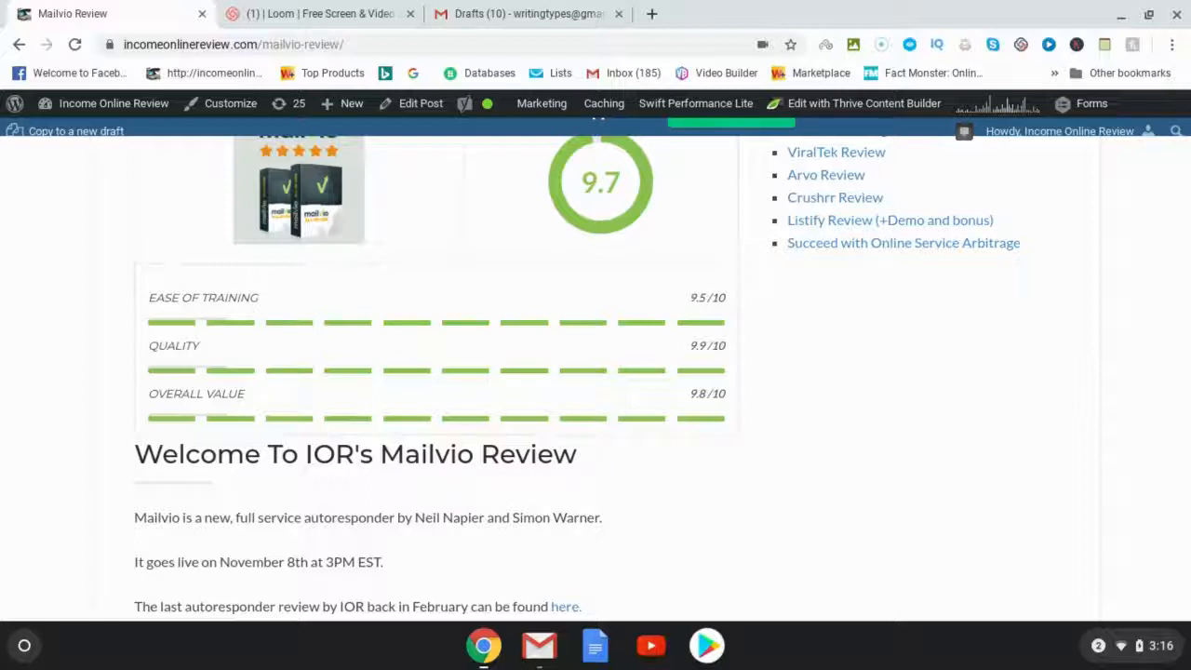
pyautogui.scroll(-3, 595, 372)
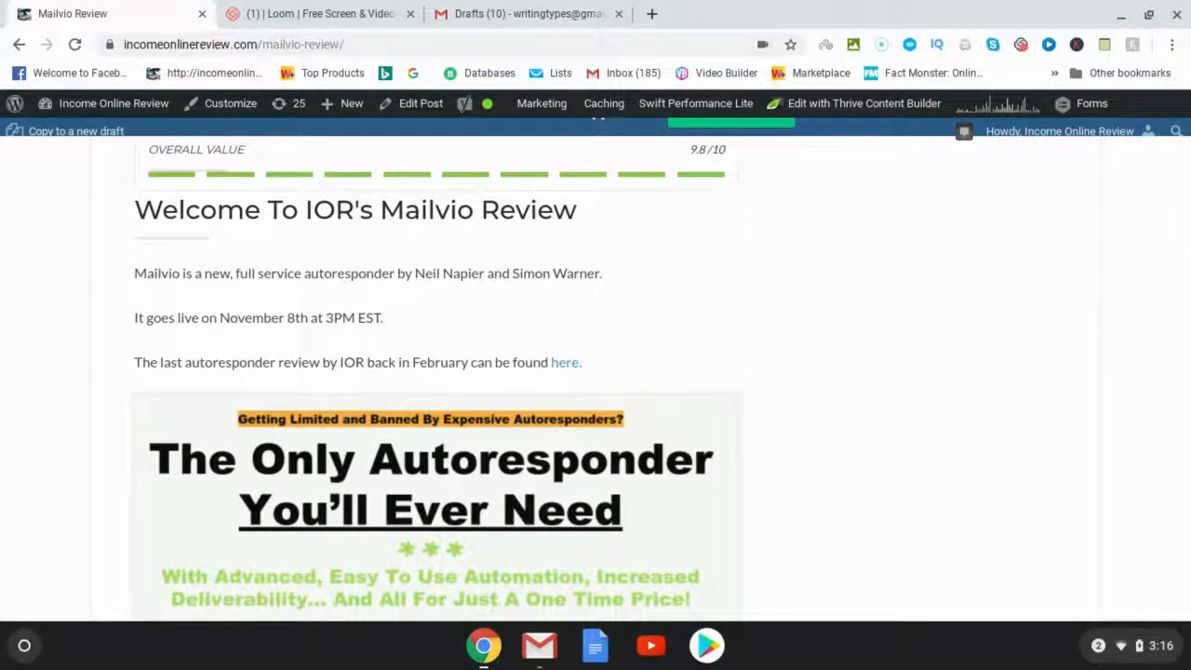
pyautogui.scroll(-4, 428, 372)
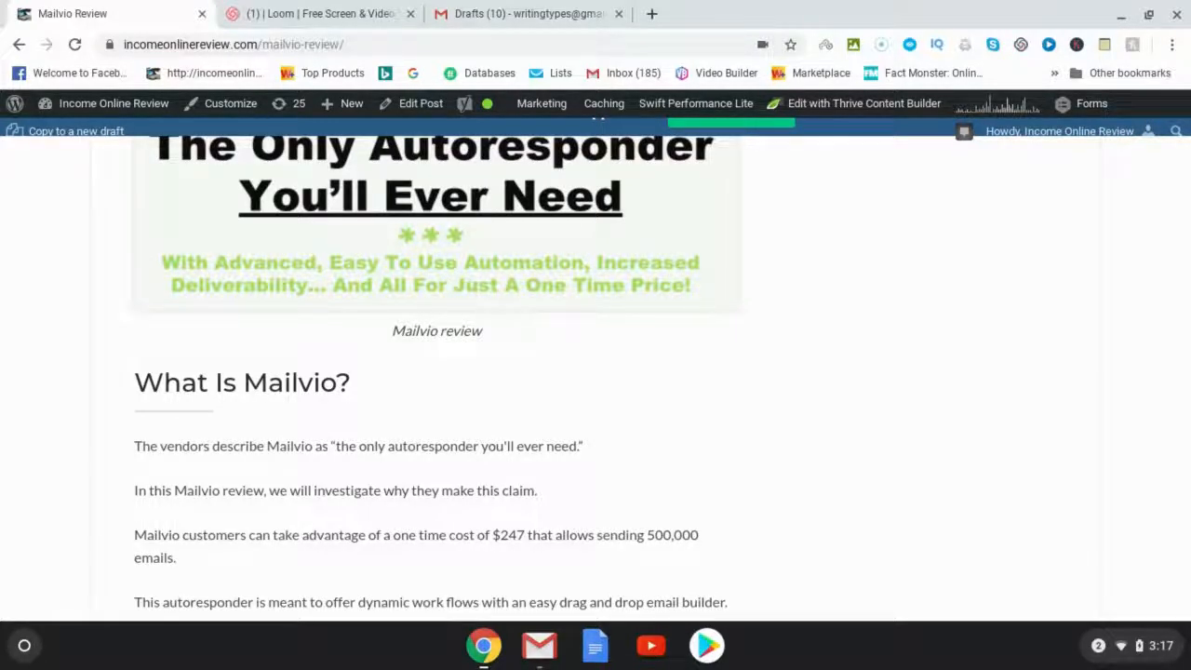
pyautogui.scroll(-1, 595, 372)
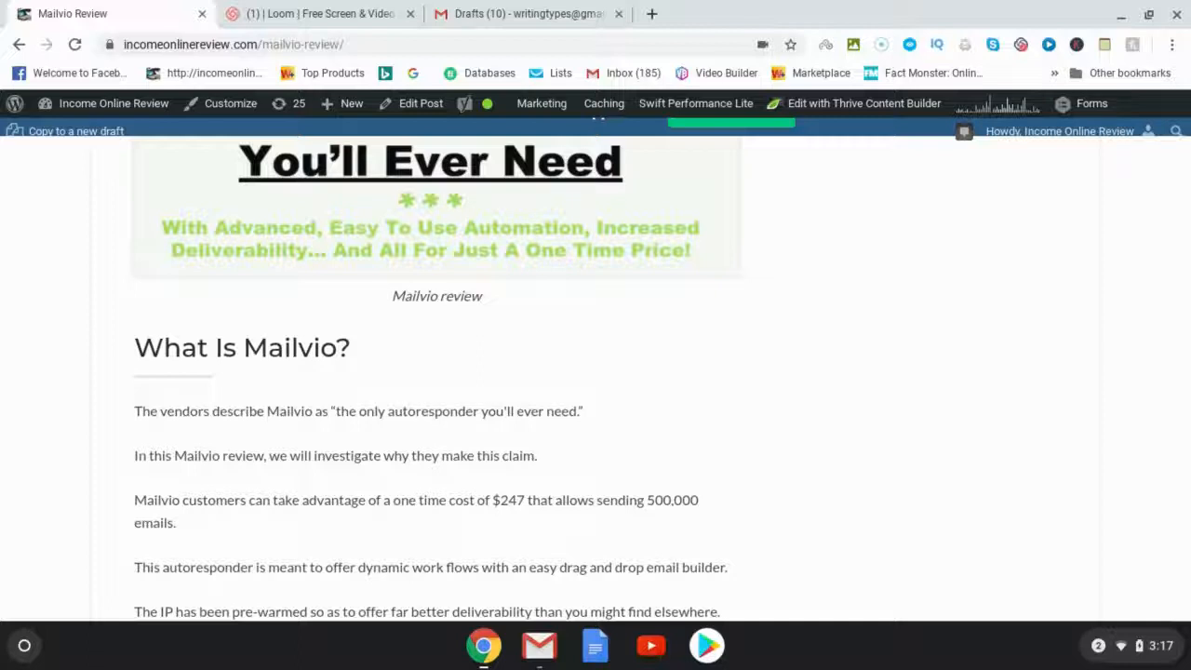
pyautogui.scroll(-3, 595, 372)
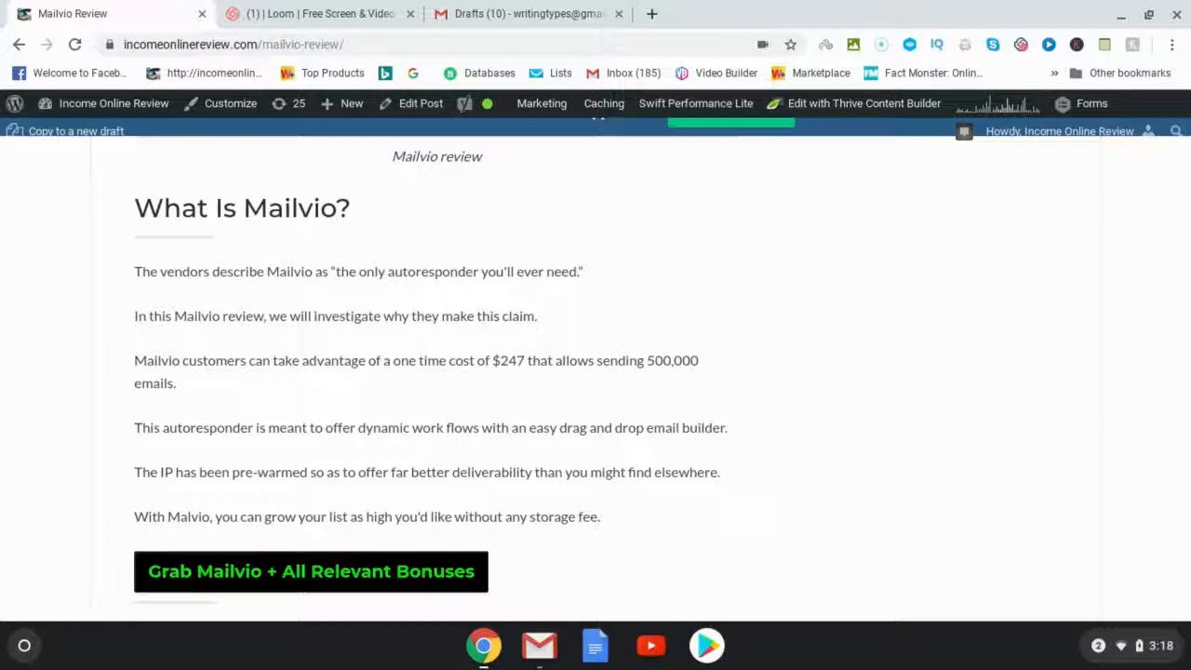
pyautogui.scroll(-3, 596, 372)
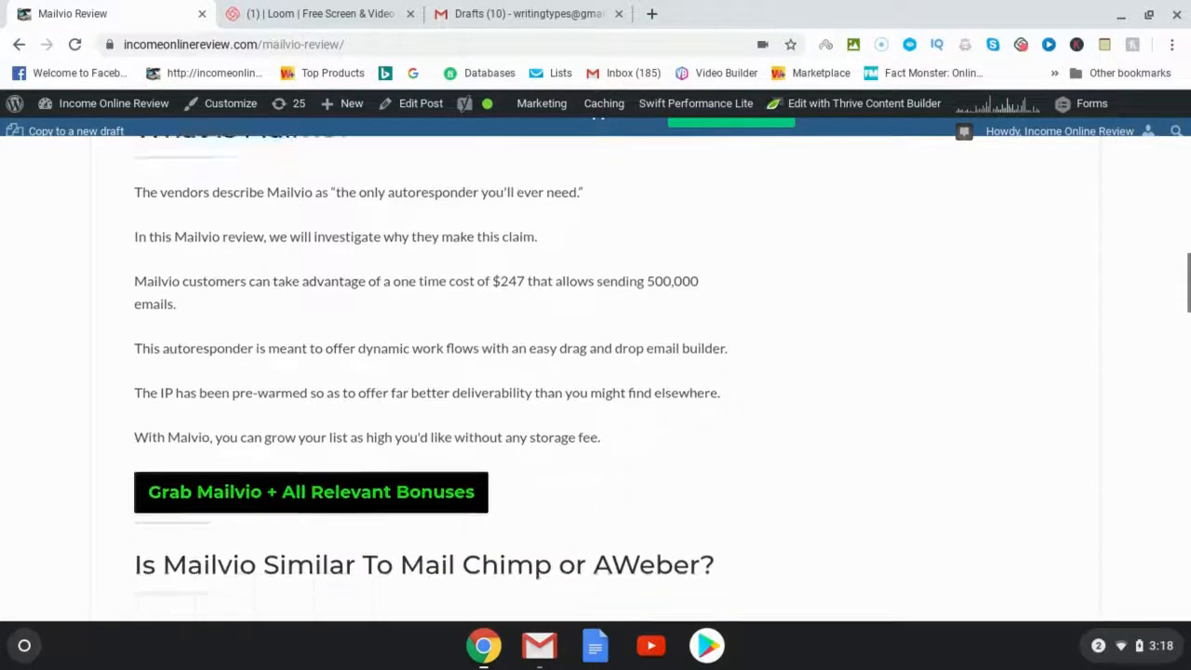
pyautogui.scroll(-1, 595, 372)
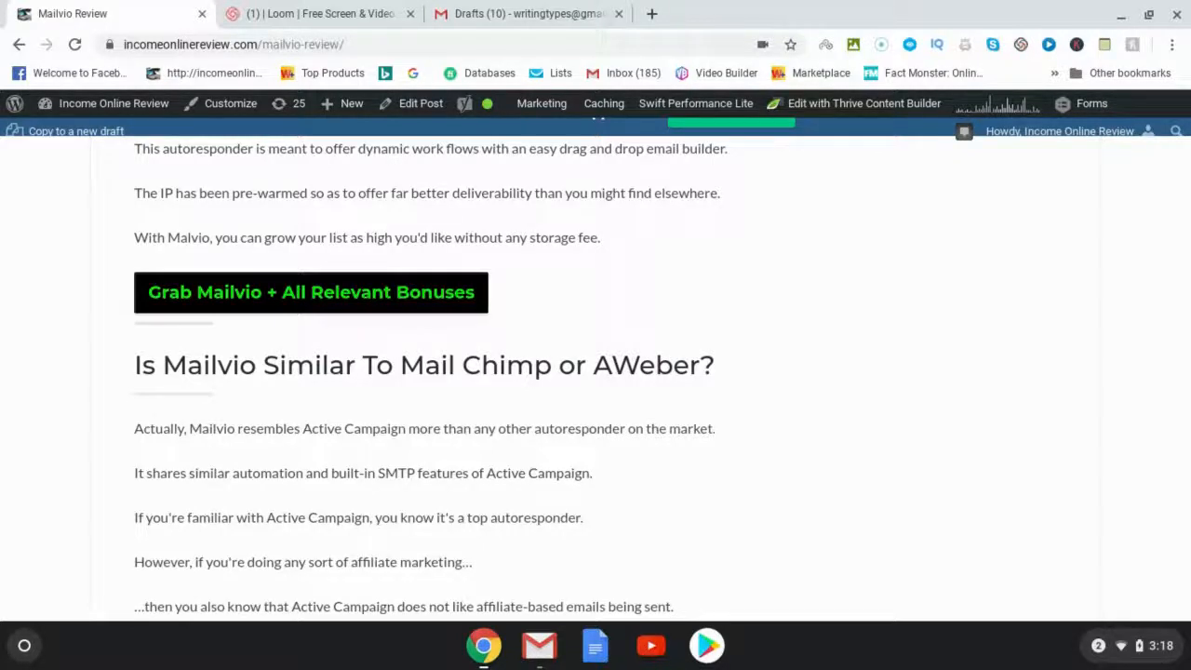
pyautogui.scroll(-1, 596, 372)
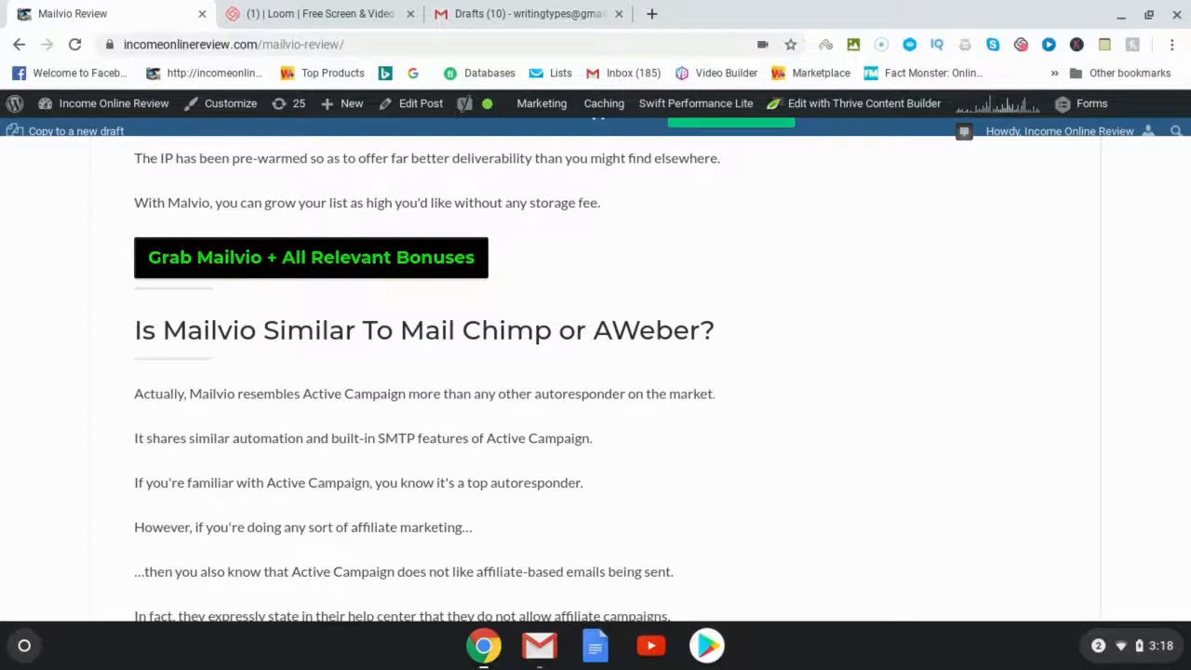
pyautogui.scroll(-3, 595, 372)
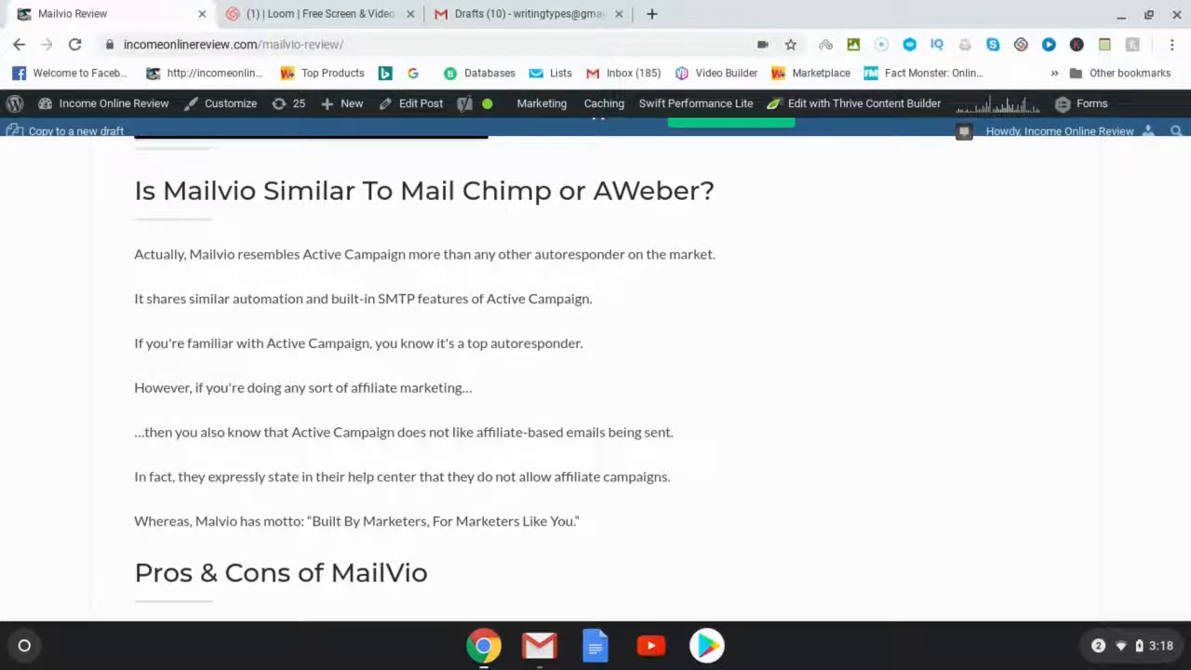
pyautogui.scroll(-2, 595, 372)
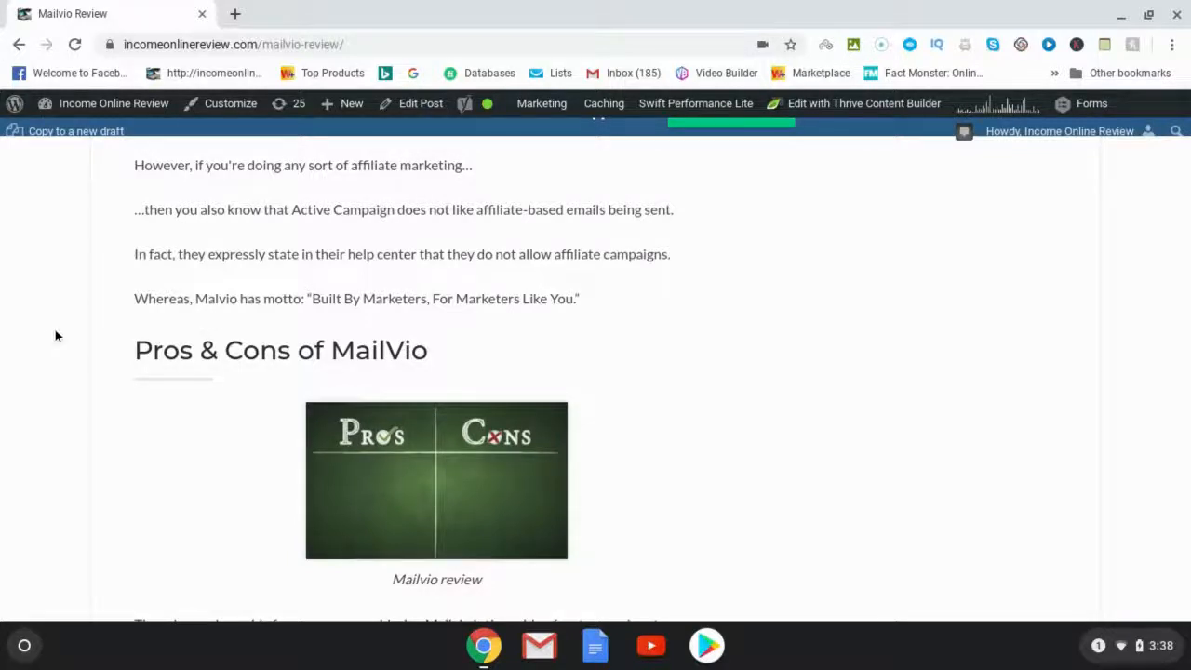
# - Read the "Pros & Cons of MailVio" section down through the list of key benefits
pyautogui.press('Down')
pyautogui.press('Down')
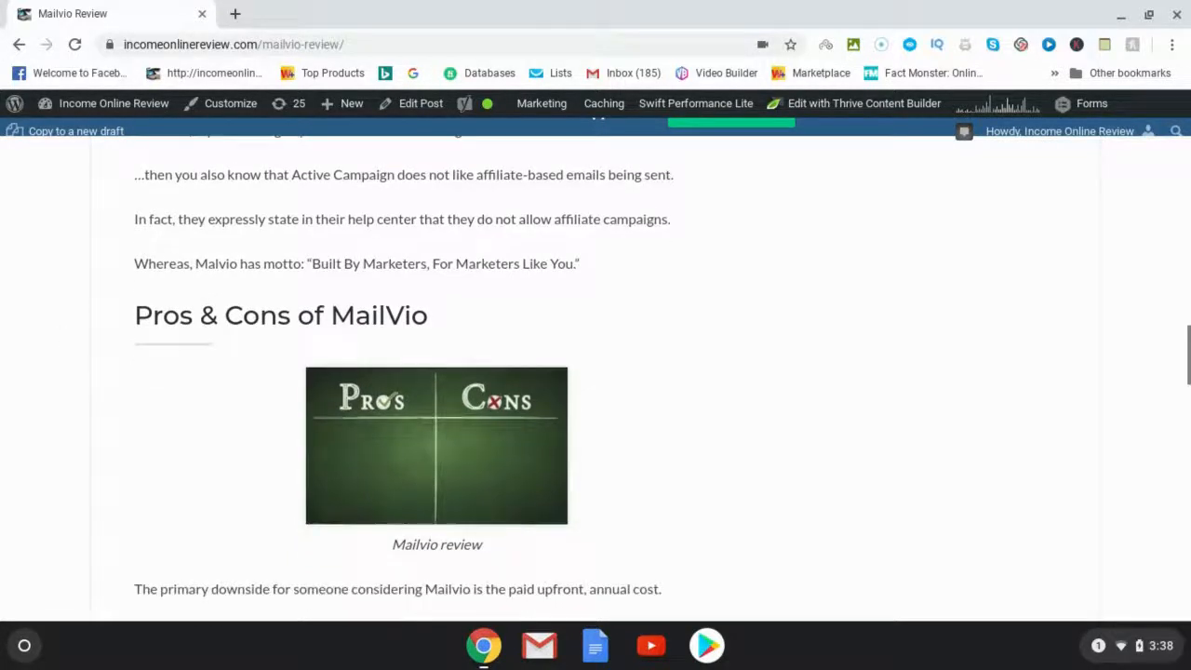
pyautogui.press('Down')
pyautogui.press('Down')
pyautogui.press('Down')
pyautogui.press('Down')
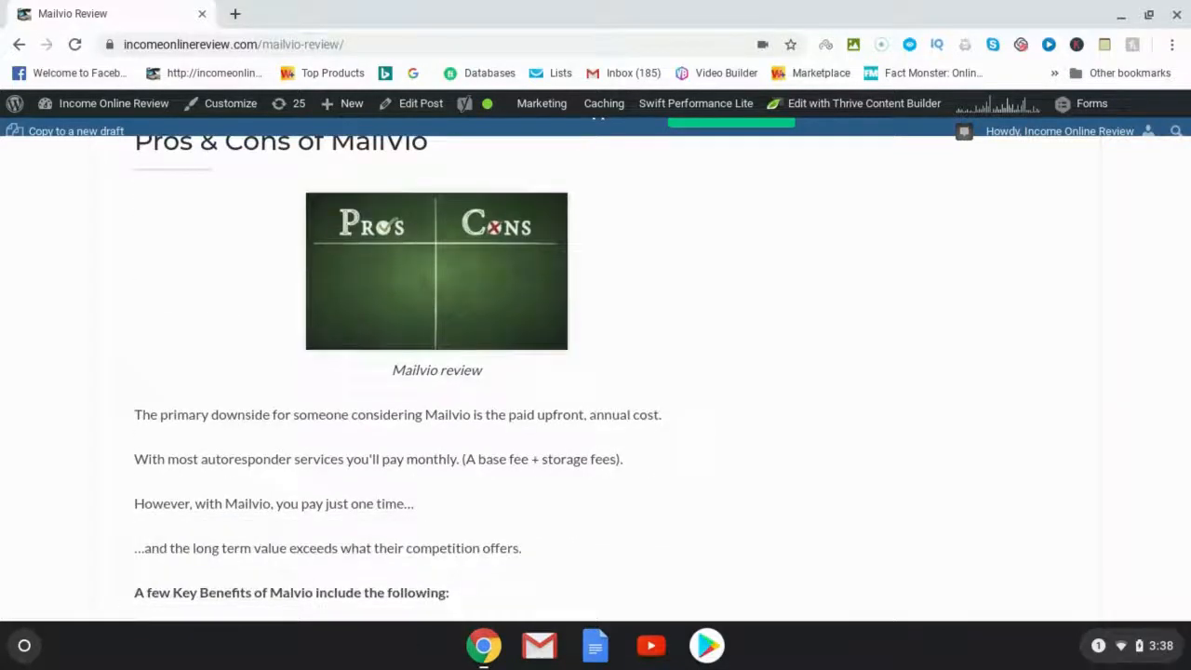
pyautogui.press('Down')
pyautogui.press('Down')
pyautogui.press('Down')
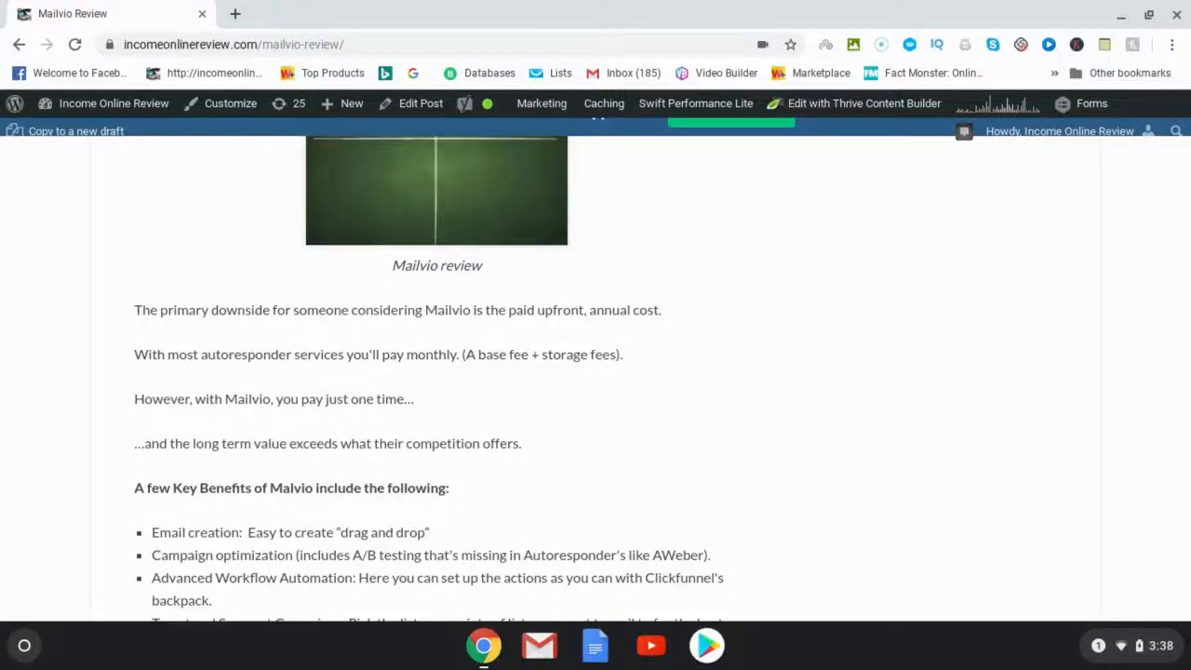
pyautogui.press('Down')
pyautogui.press('Down')
pyautogui.press('Down')
pyautogui.press('Down')
pyautogui.press('Down')
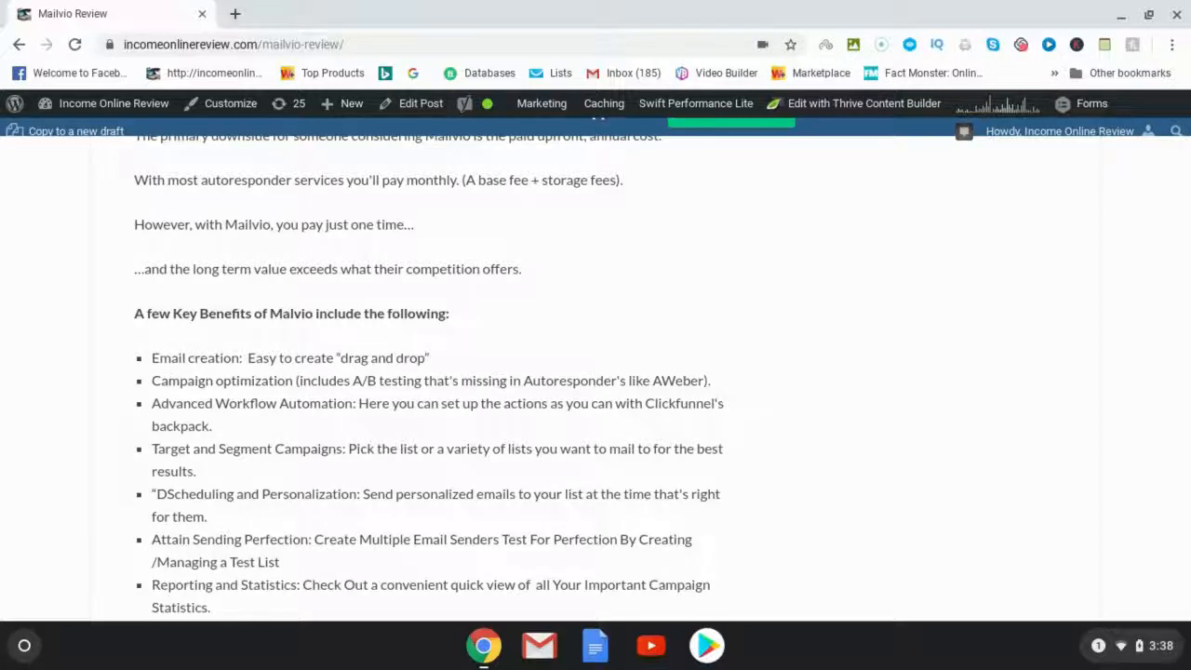
pyautogui.scroll(-3, 69, 354)
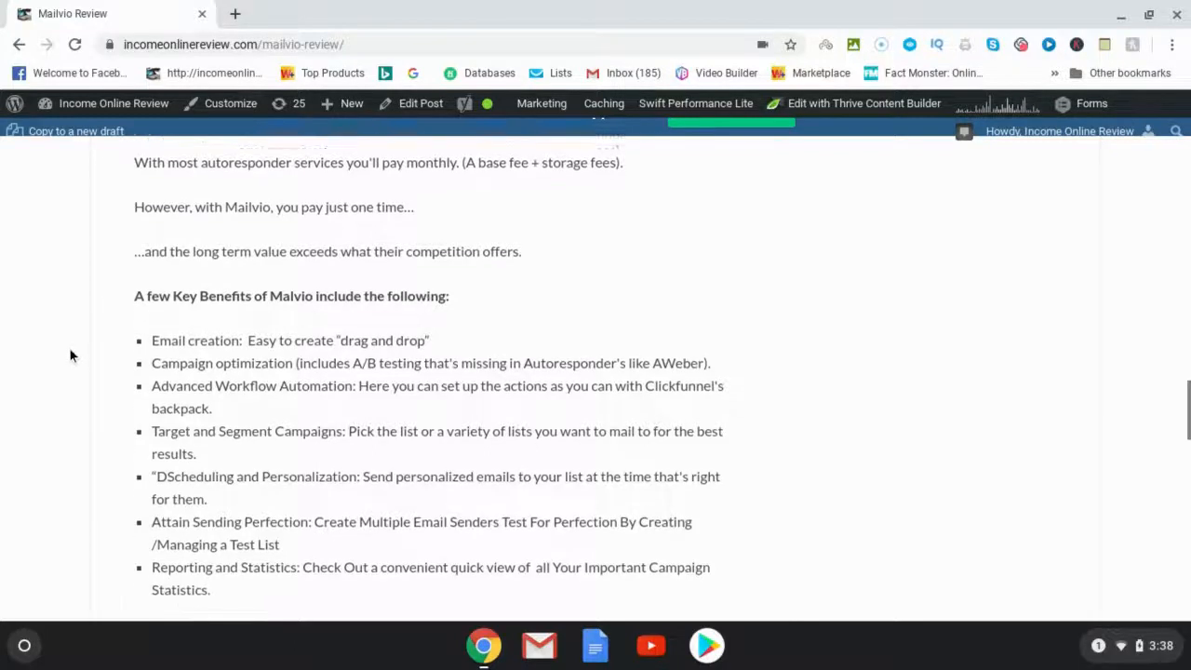
# - Return to the Pros & Cons heading and reread the pricing downside and the key benefits list
pyautogui.scroll(5, 70, 355)
pyautogui.scroll(5, 70, 351)
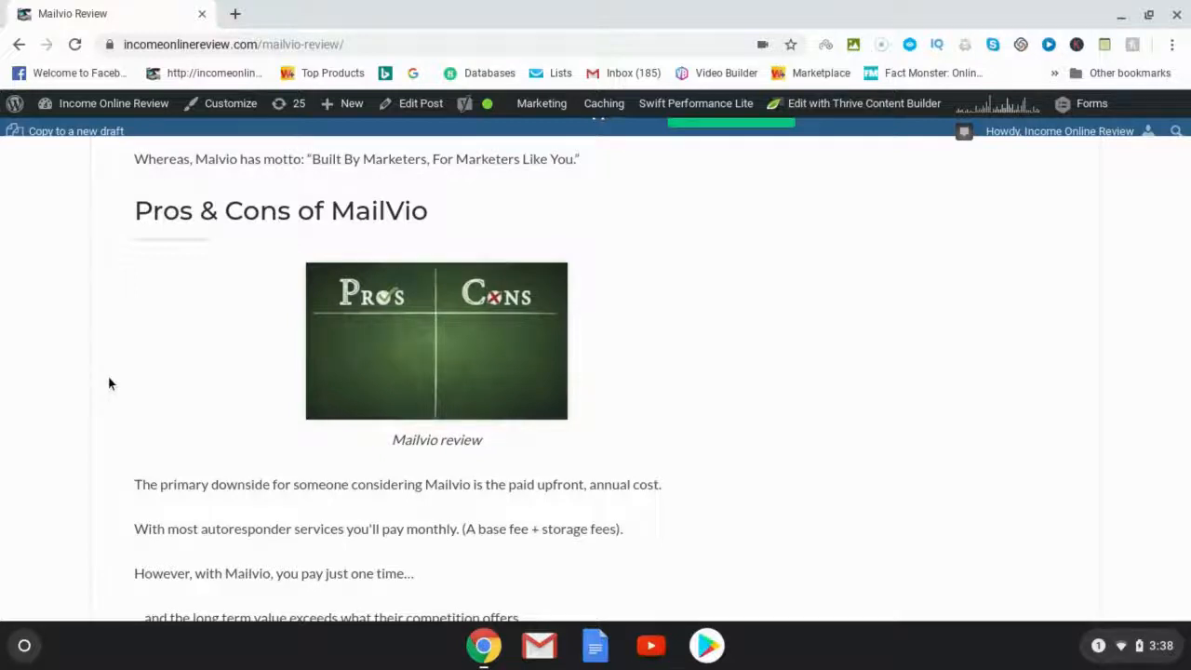
pyautogui.scroll(-2, 103, 390)
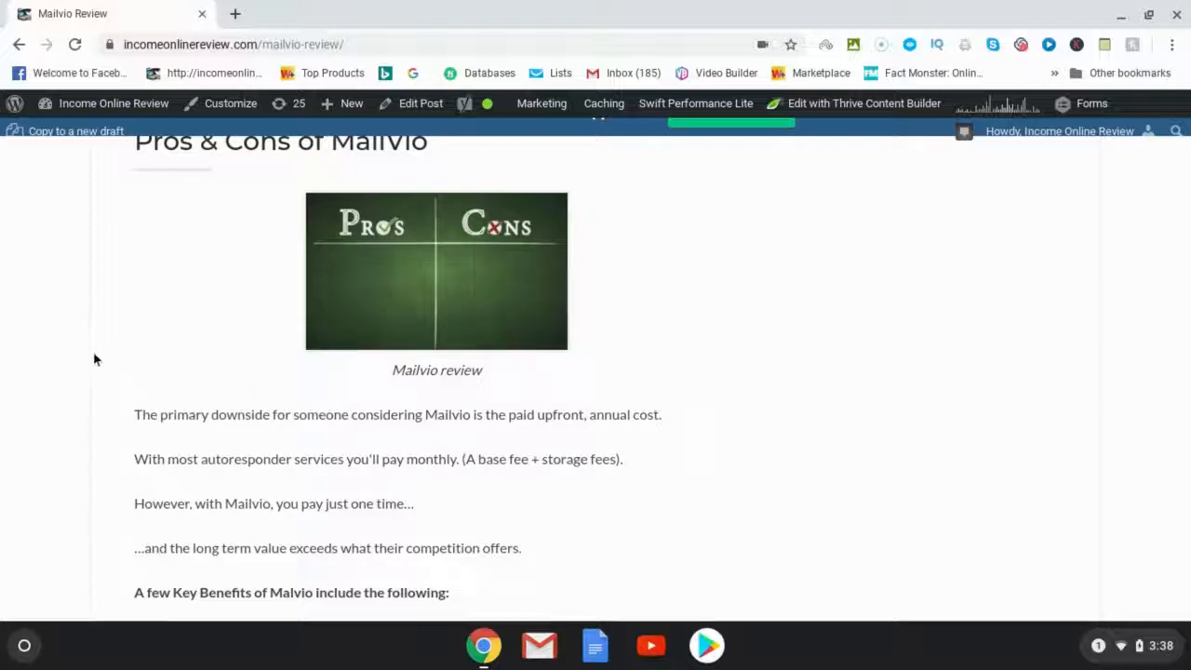
pyautogui.scroll(-2, 100, 372)
pyautogui.scroll(-3, 101, 372)
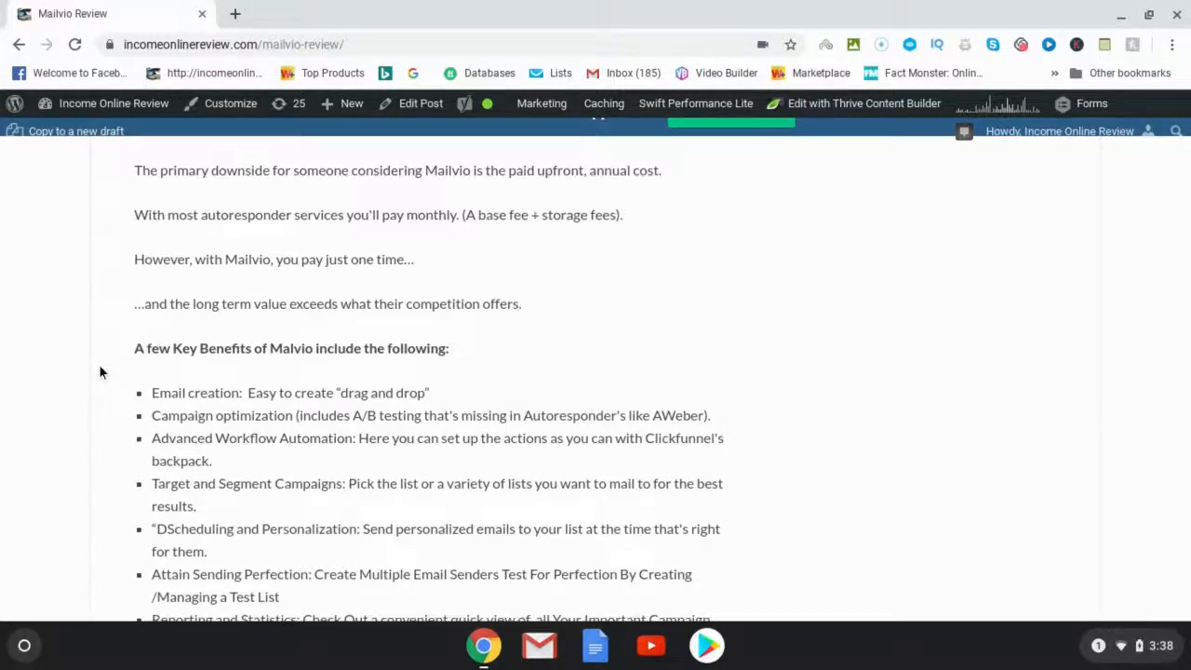
pyautogui.scroll(-3, 101, 373)
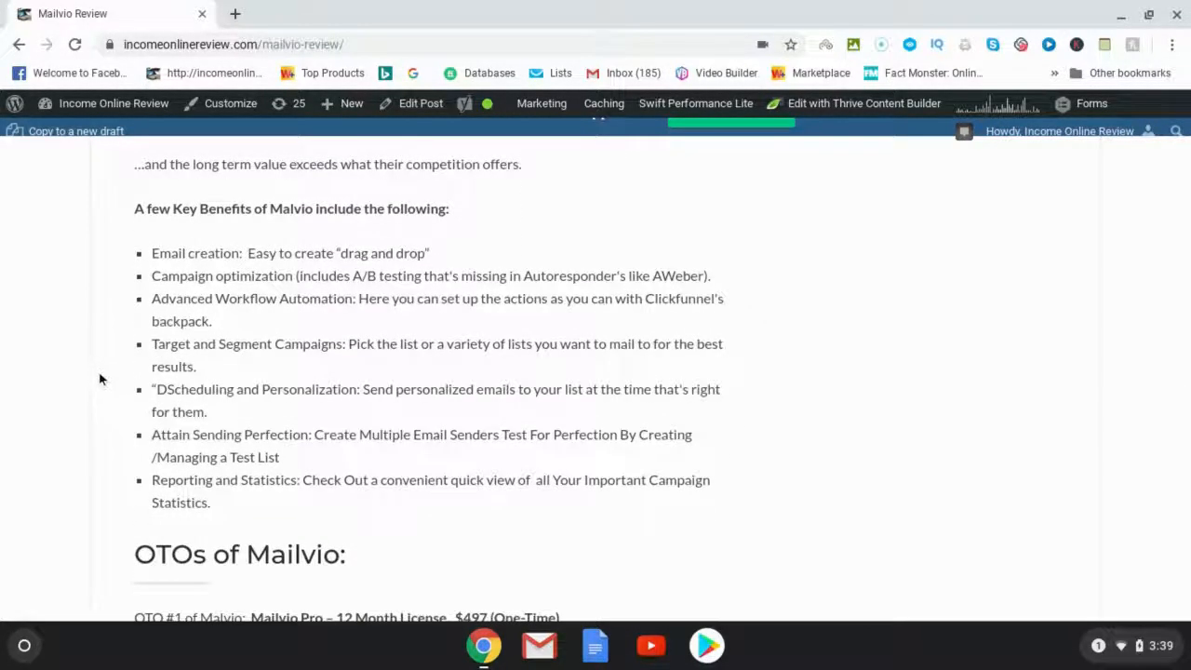
pyautogui.scroll(-1, 153, 419)
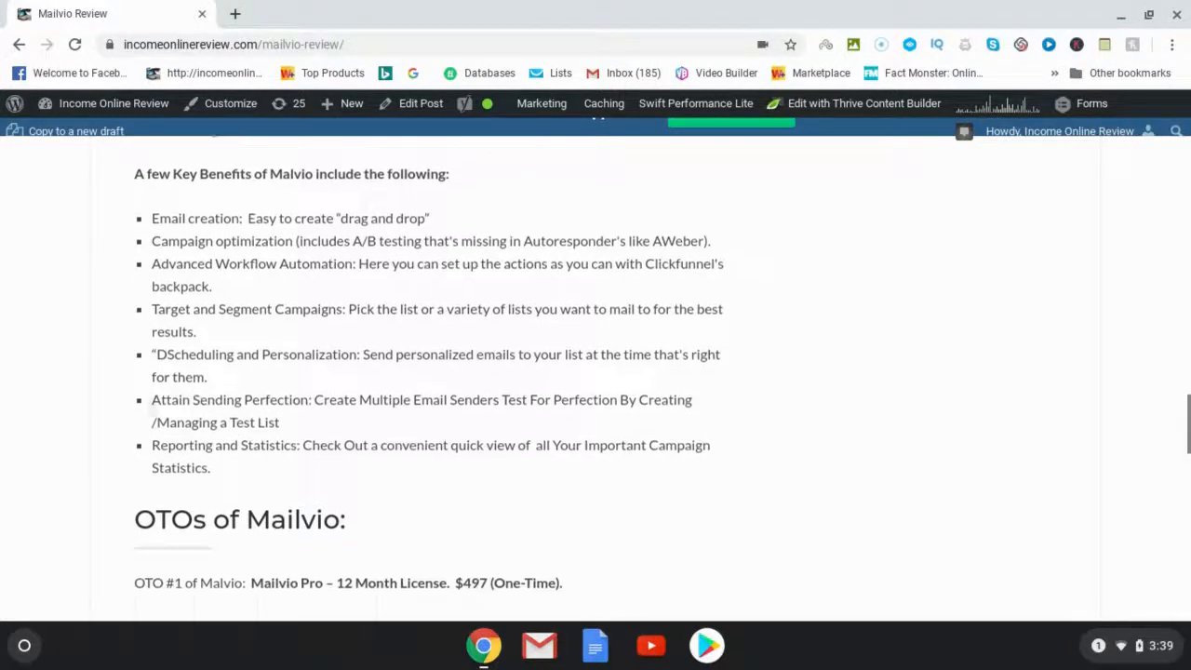
pyautogui.scroll(2, 80, 373)
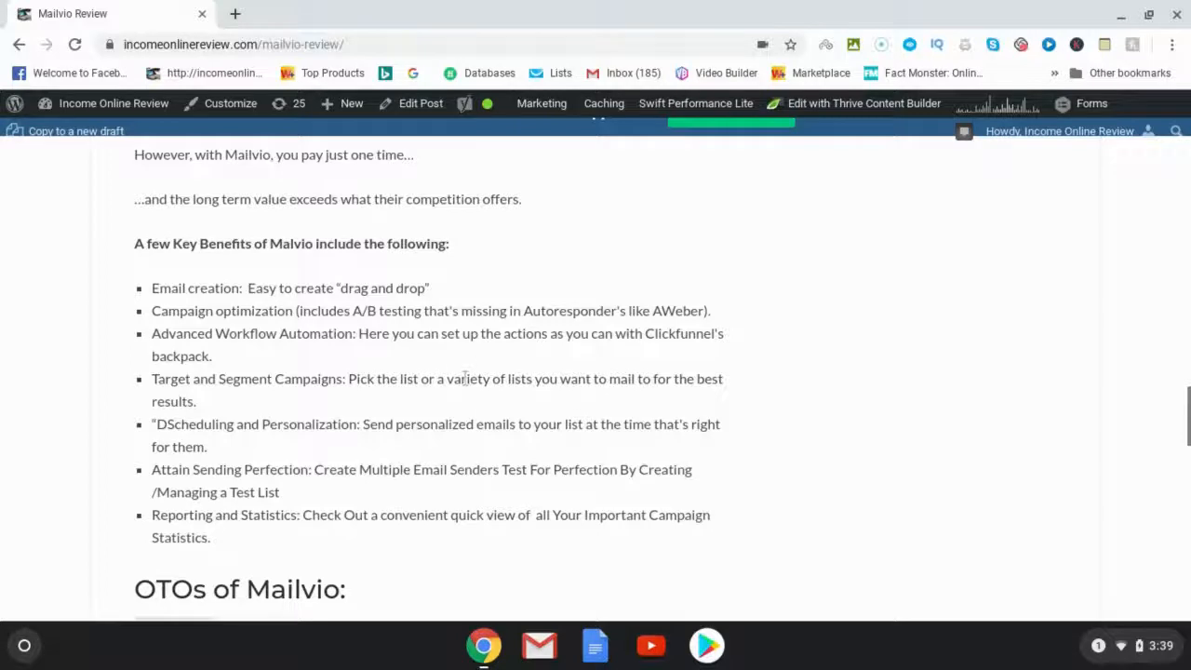
# - Examine both offers in the "OTOs of Mailvio" section, briefly highlighting the "6 Million email credits upfront" item
pyautogui.scroll(-5, 154, 341)
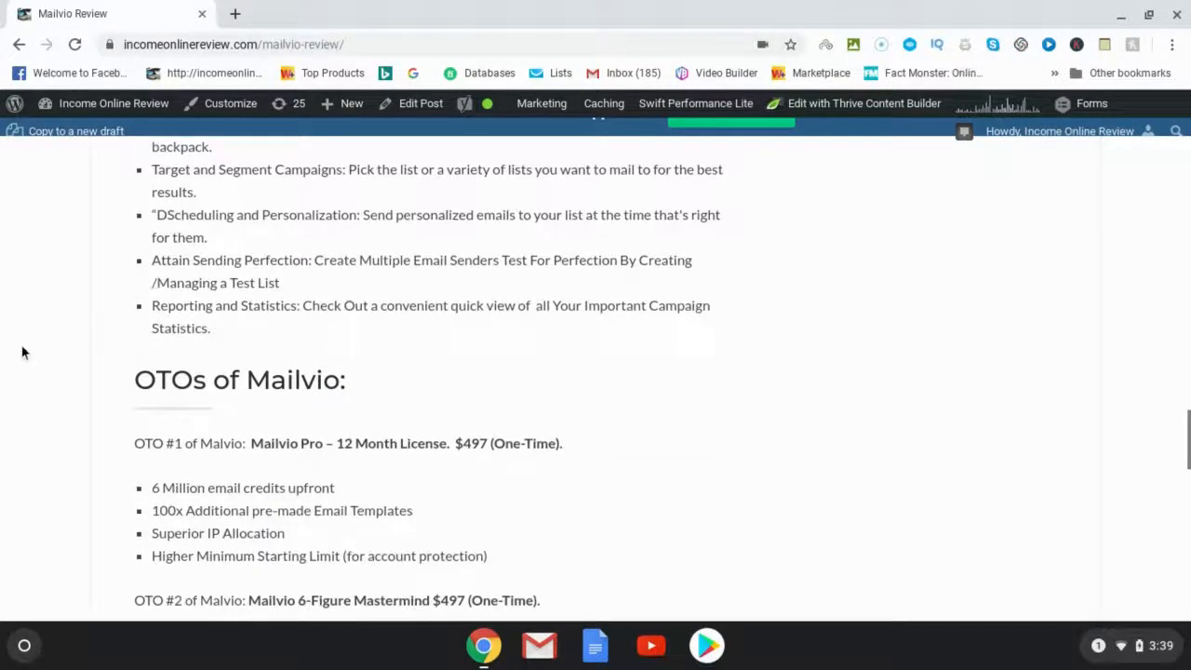
pyautogui.scroll(-1, 70, 342)
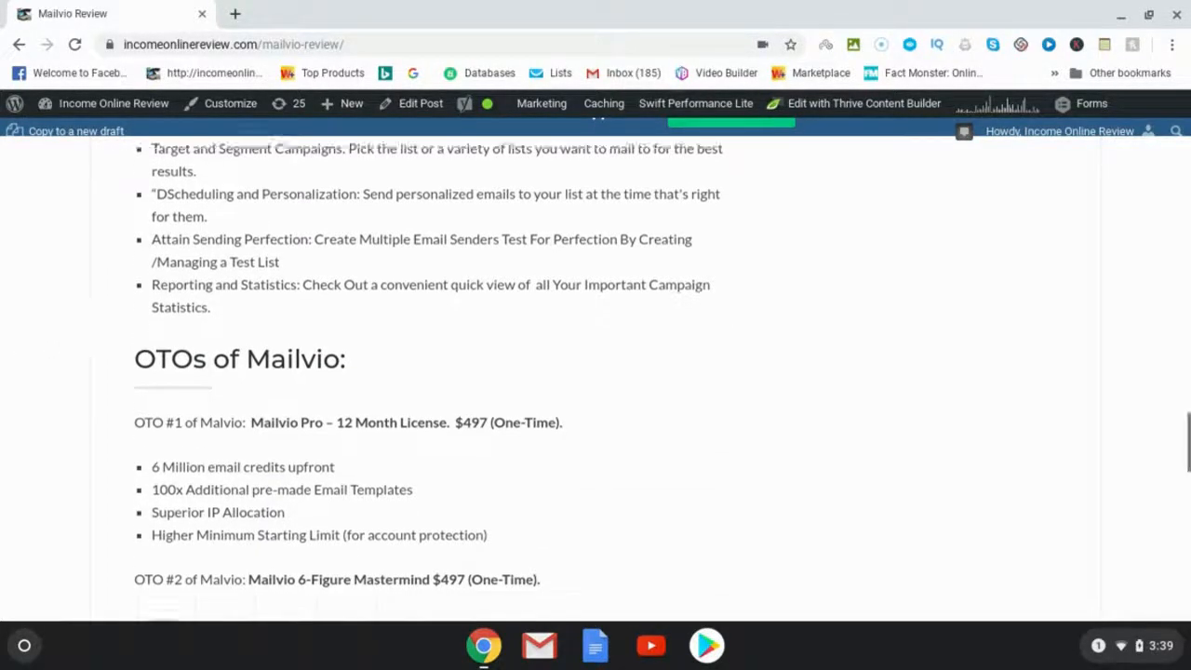
pyautogui.scroll(-1, 62, 346)
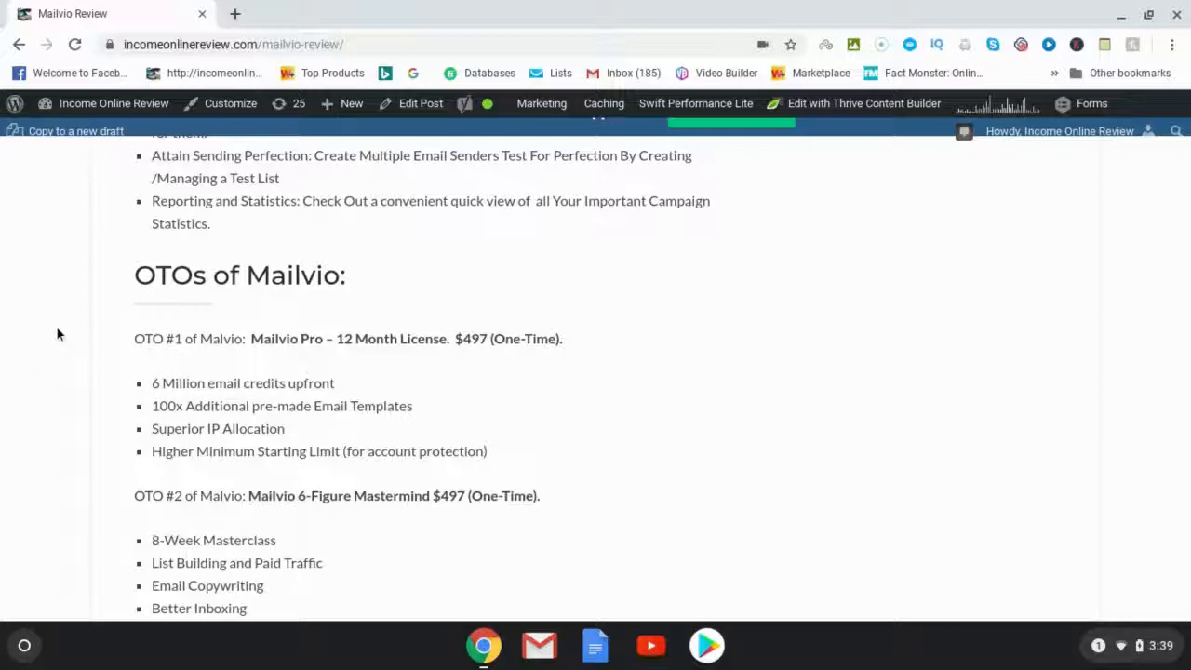
pyautogui.scroll(-1, 57, 328)
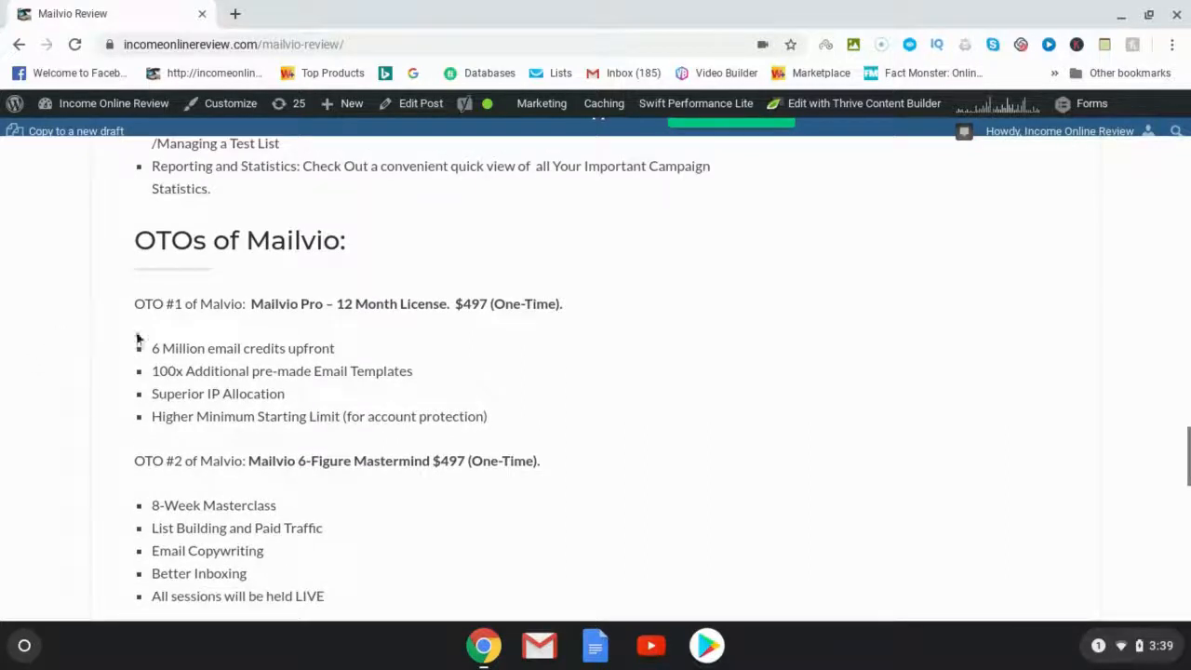
pyautogui.moveTo(355, 350); pyautogui.dragTo(128, 330)
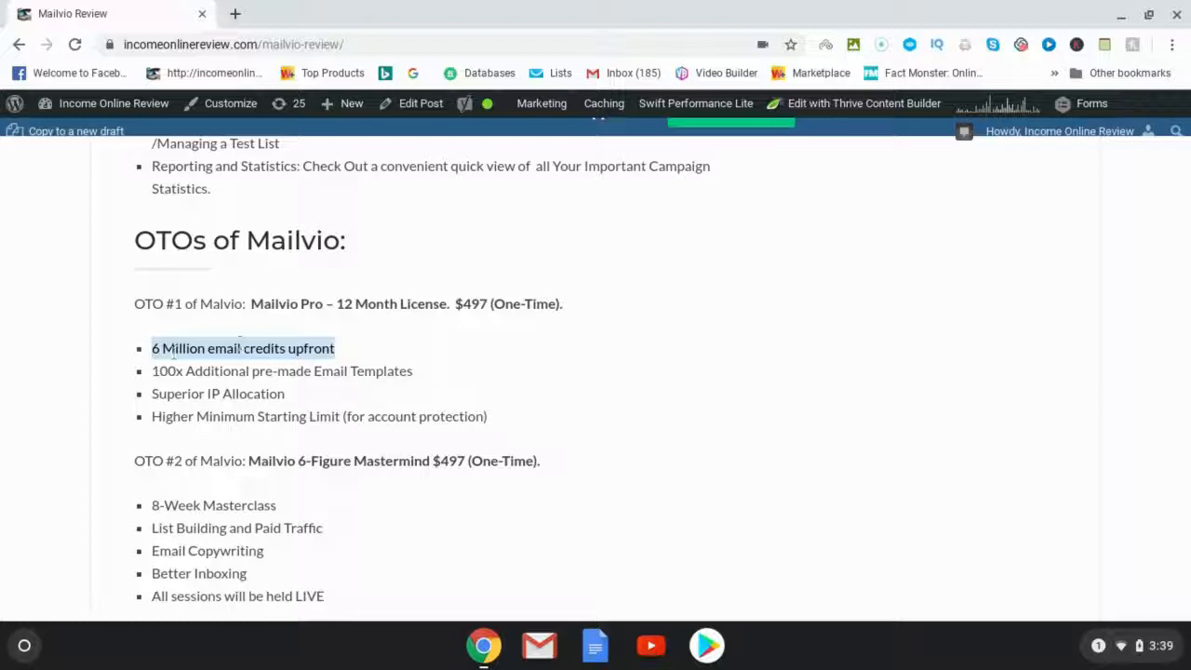
pyautogui.click(265, 348)
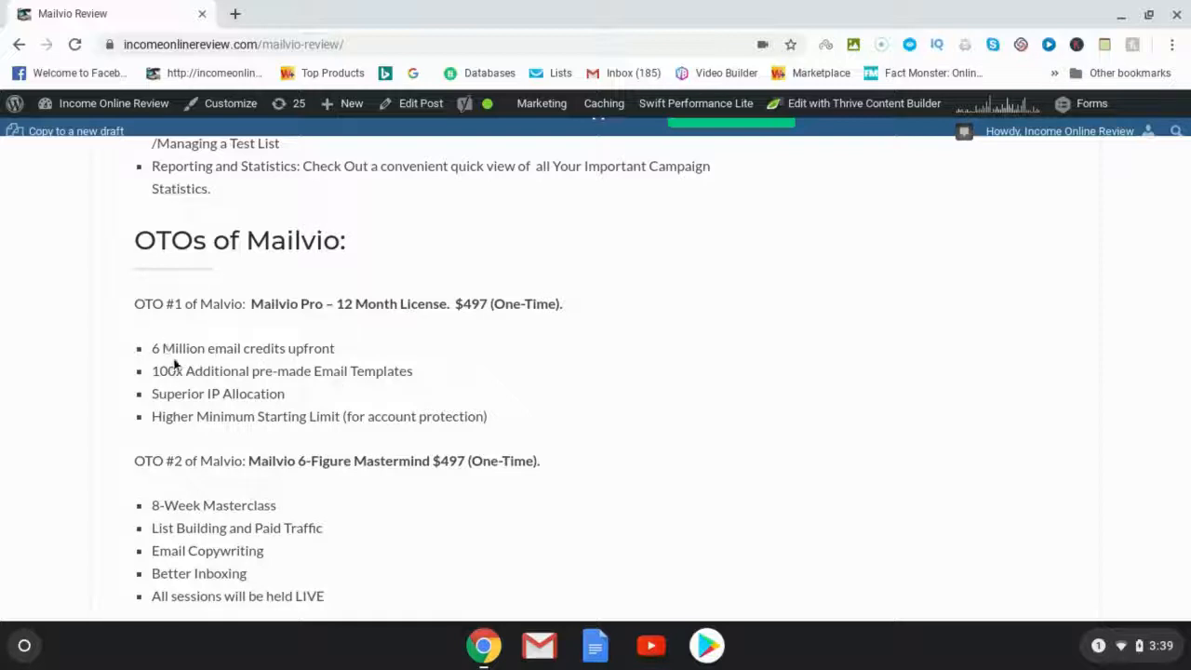
pyautogui.scroll(-1, 134, 328)
pyautogui.scroll(-3, 135, 335)
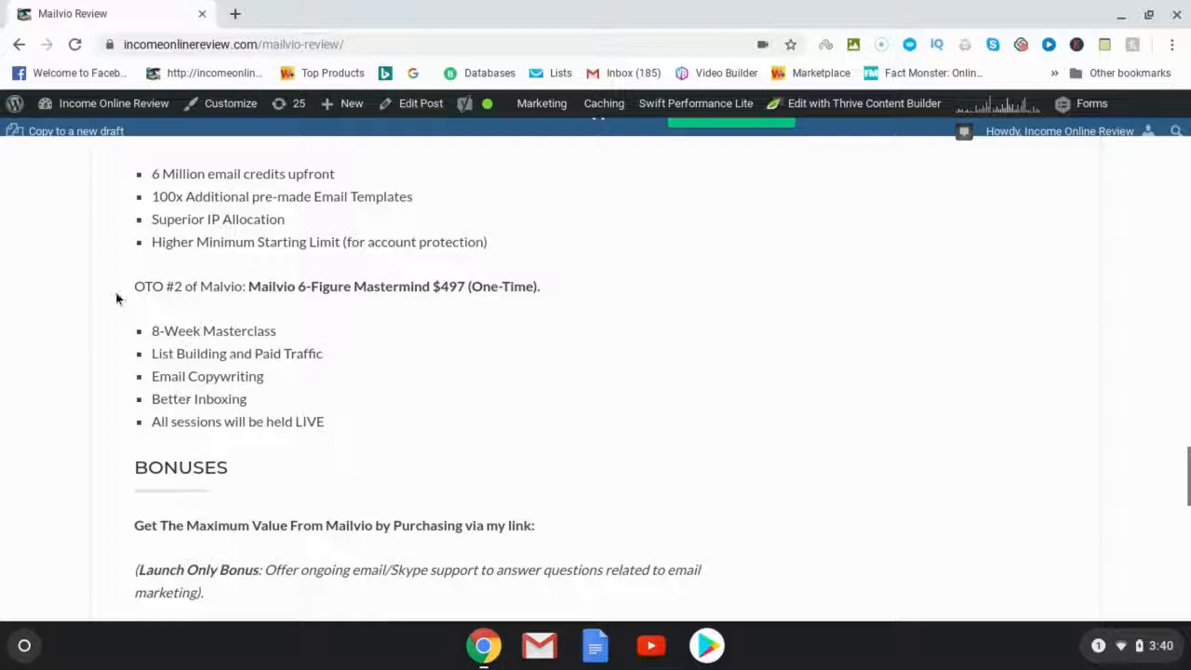
# - Review the numbered list in the BONUSES section, briefly highlighting the fifth item, "Email Marketing Assassin"
pyautogui.scroll(-1, 116, 310)
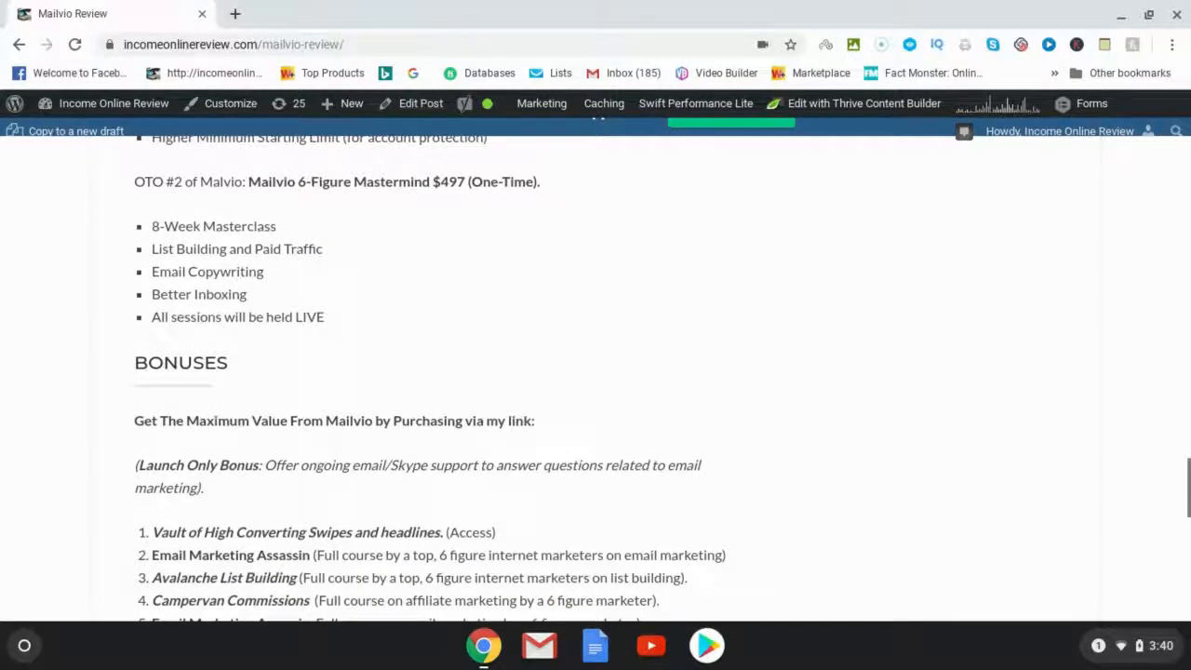
pyautogui.scroll(-1, 203, 238)
pyautogui.scroll(-2, 43, 295)
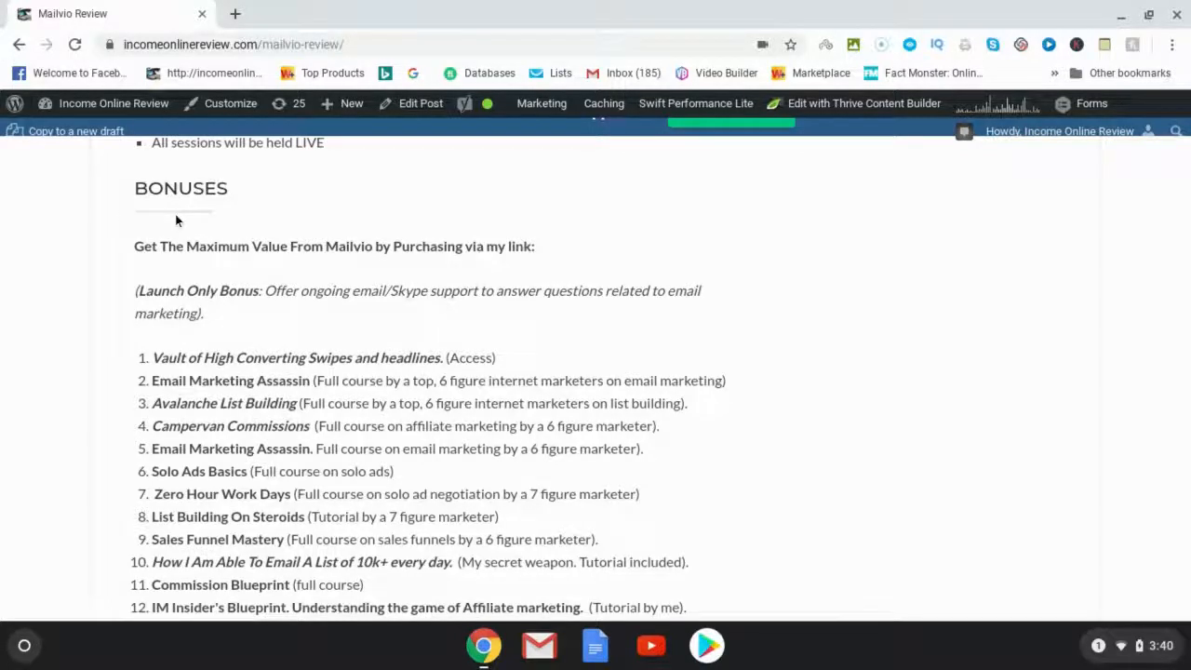
pyautogui.scroll(-3, 30, 308)
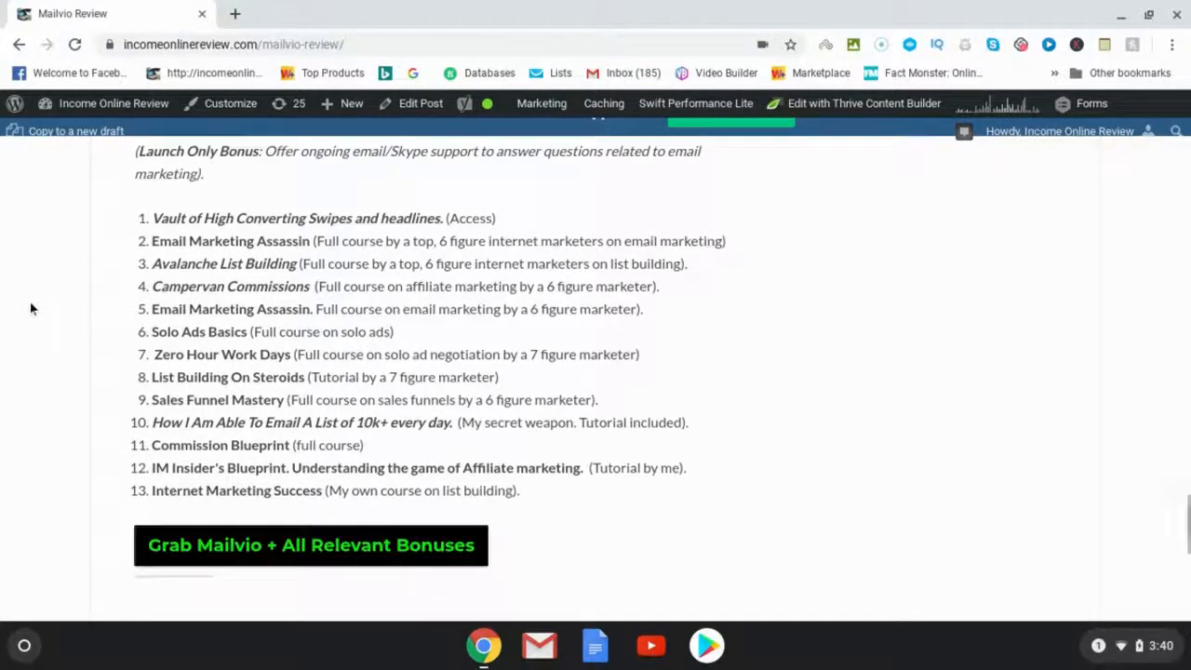
pyautogui.scroll(2, 31, 306)
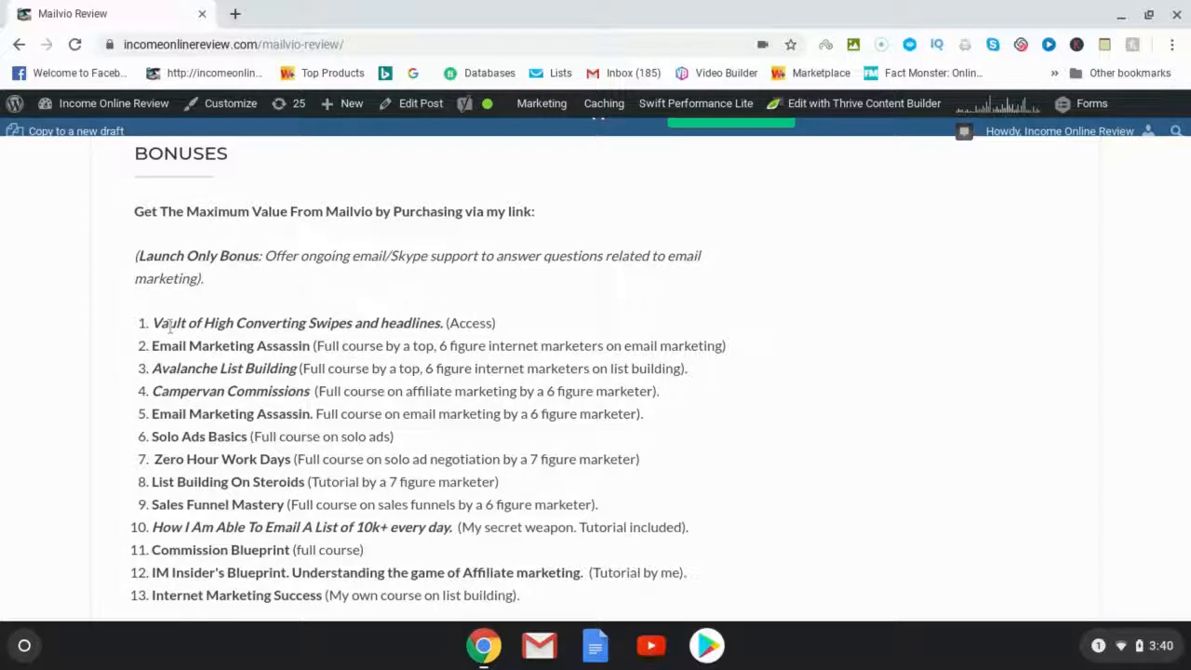
pyautogui.scroll(-1, 118, 388)
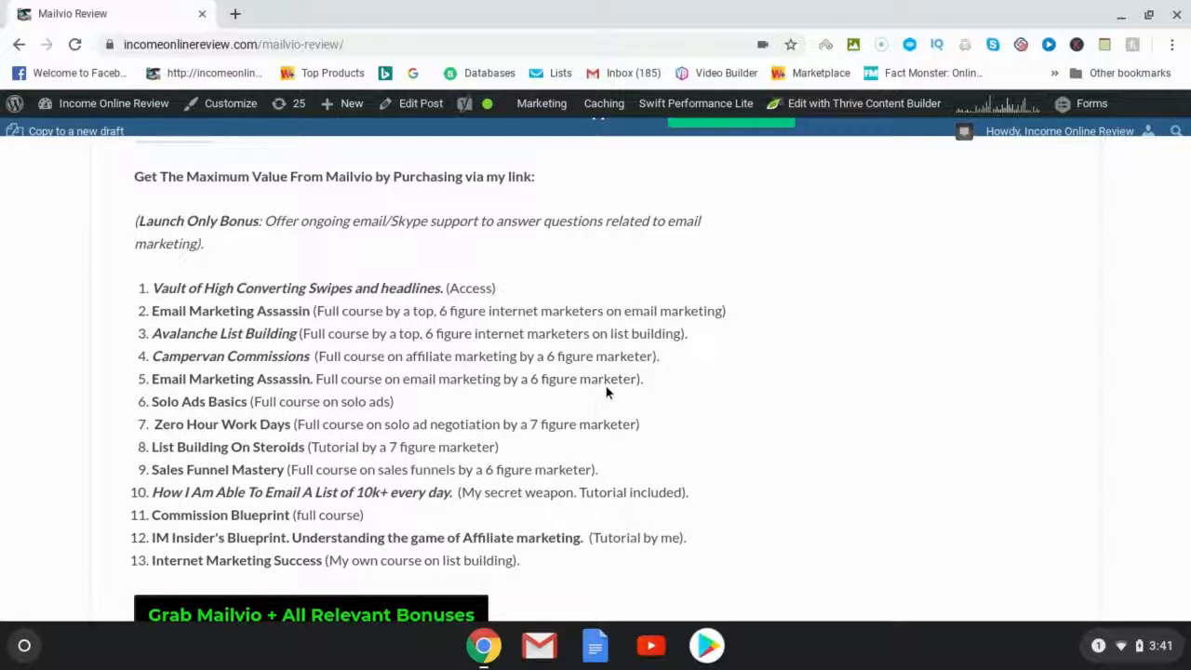
pyautogui.moveTo(677, 380); pyautogui.dragTo(97, 379)
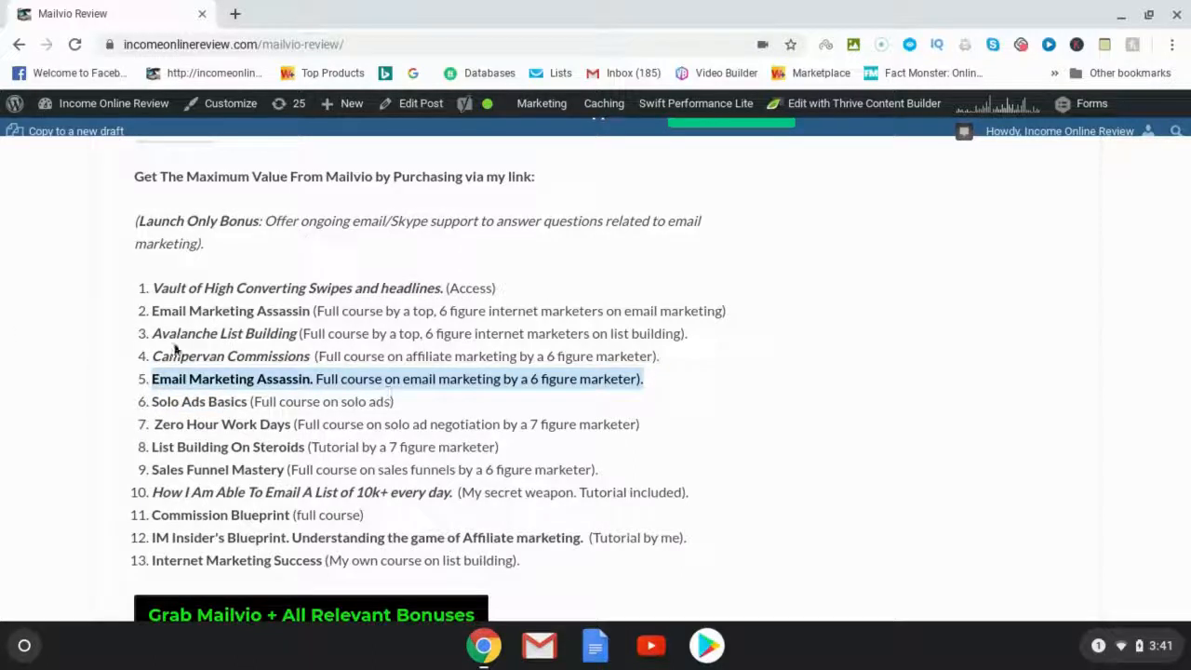
pyautogui.click(121, 411)
pyautogui.scroll(-1, 121, 409)
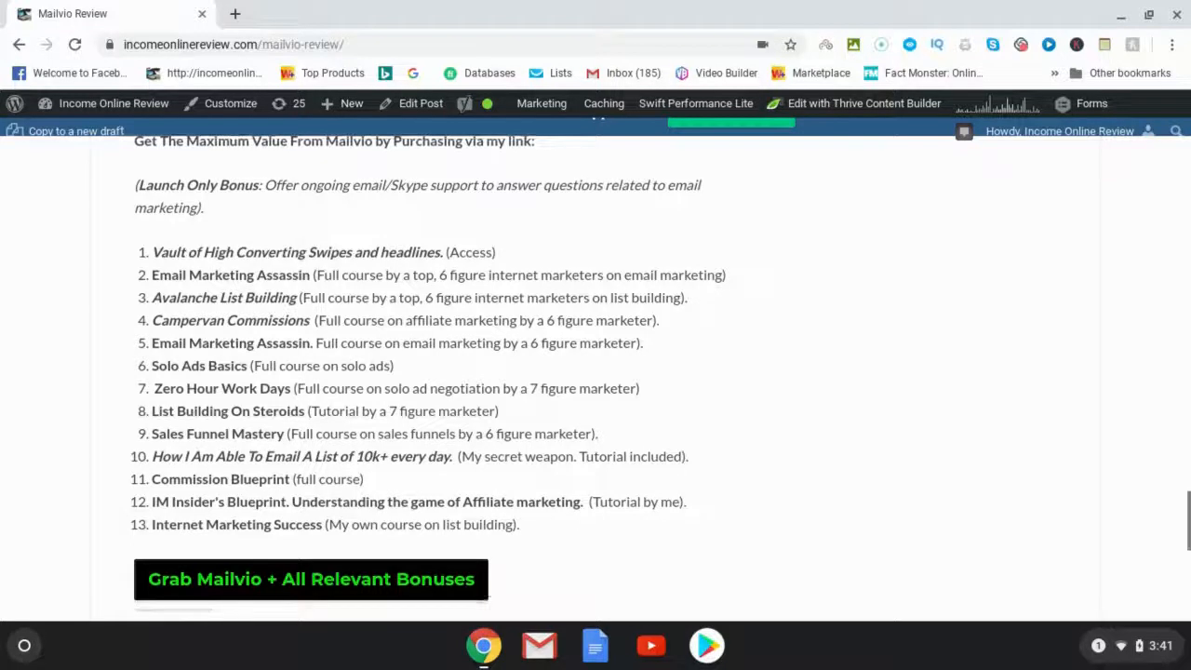
# - Review the BONUSES list down to the thirteenth item and return to the section heading
pyautogui.scroll(-1, 596, 372)
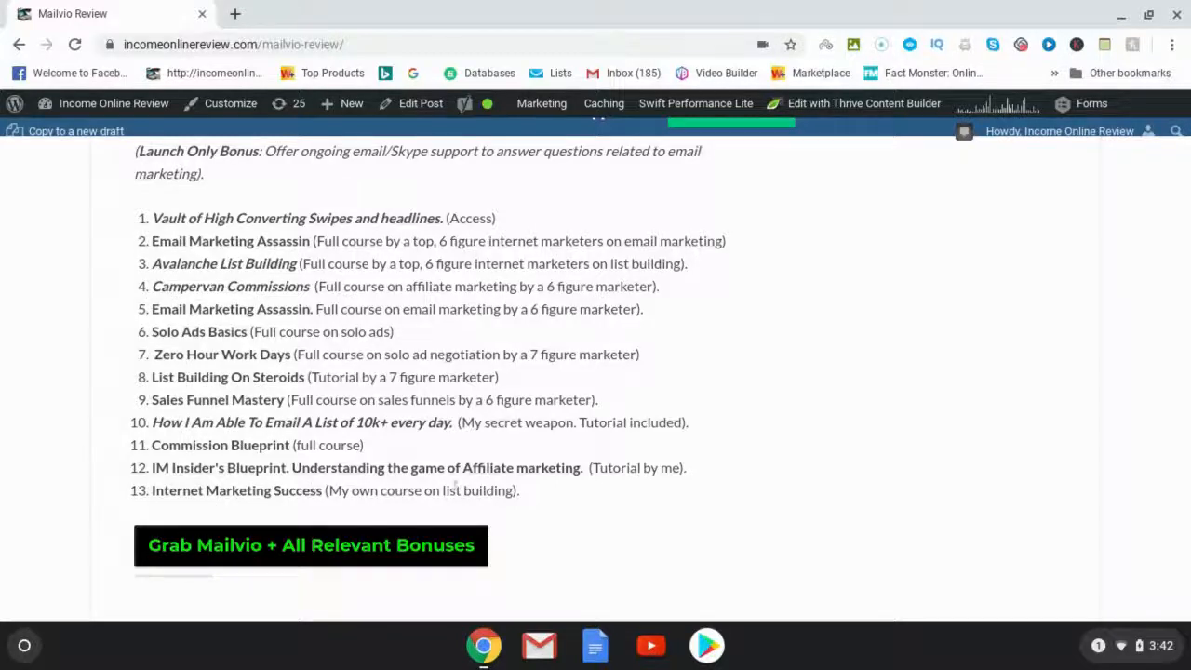
pyautogui.scroll(3, 317, 488)
pyautogui.scroll(3, 235, 314)
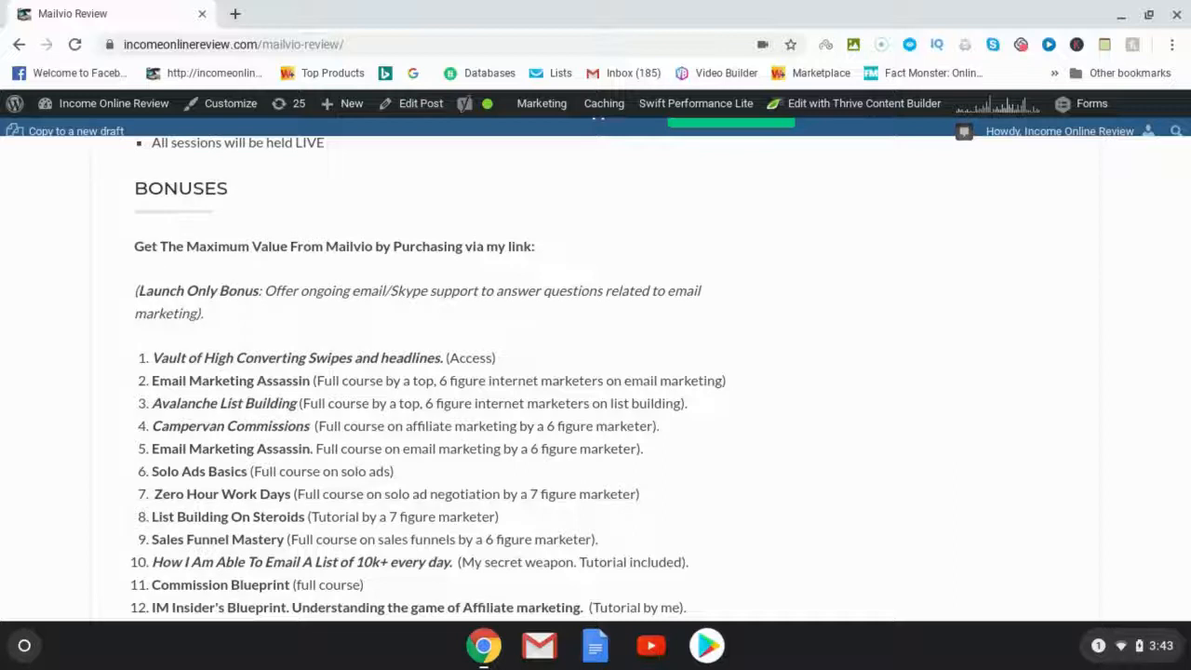
pyautogui.scroll(2, 596, 372)
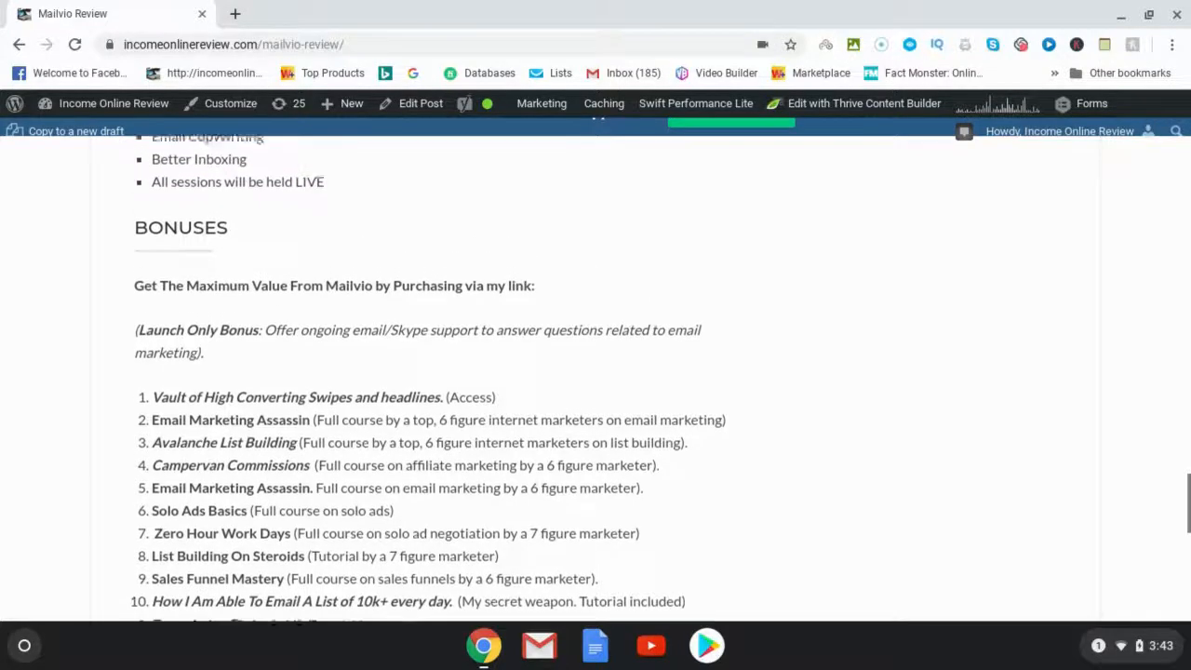
pyautogui.scroll(2, 596, 373)
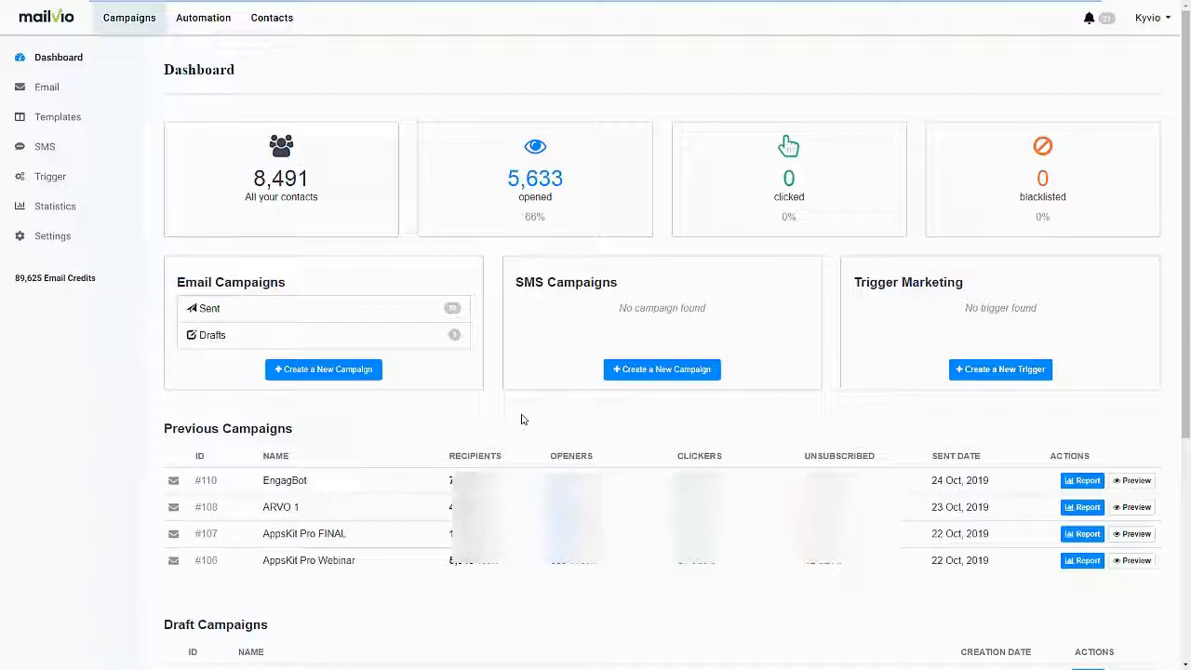
# - Switch to the Mailvio app and view the contact lists and available list folders
pyautogui.click(295, 27)
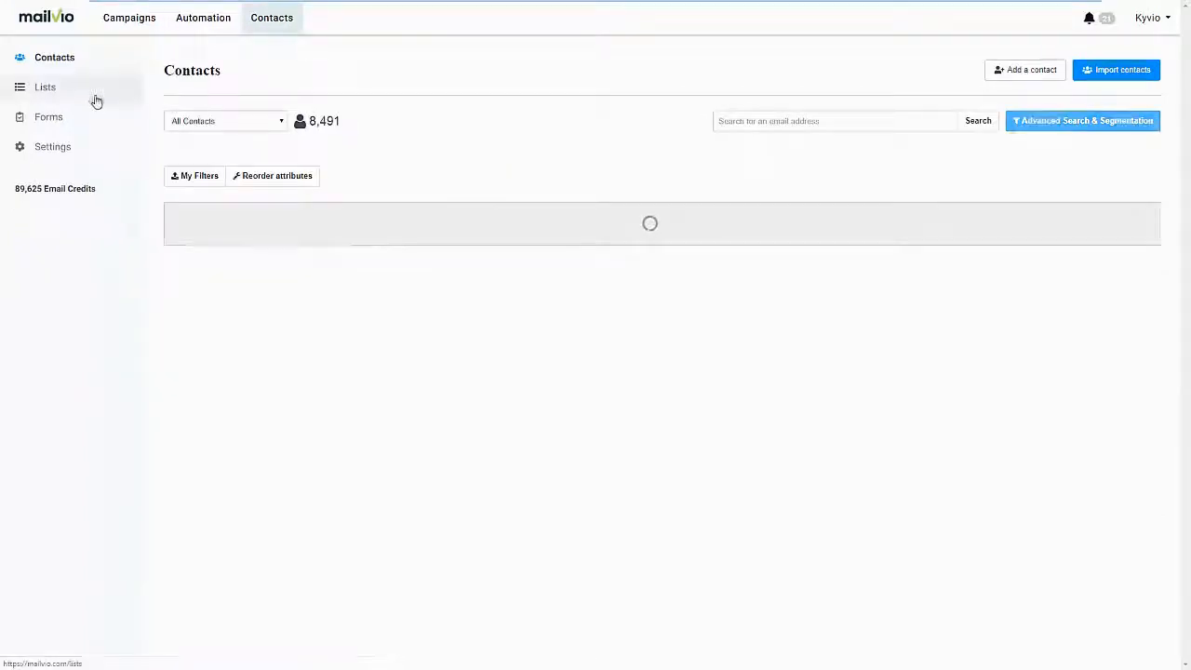
pyautogui.click(85, 97)
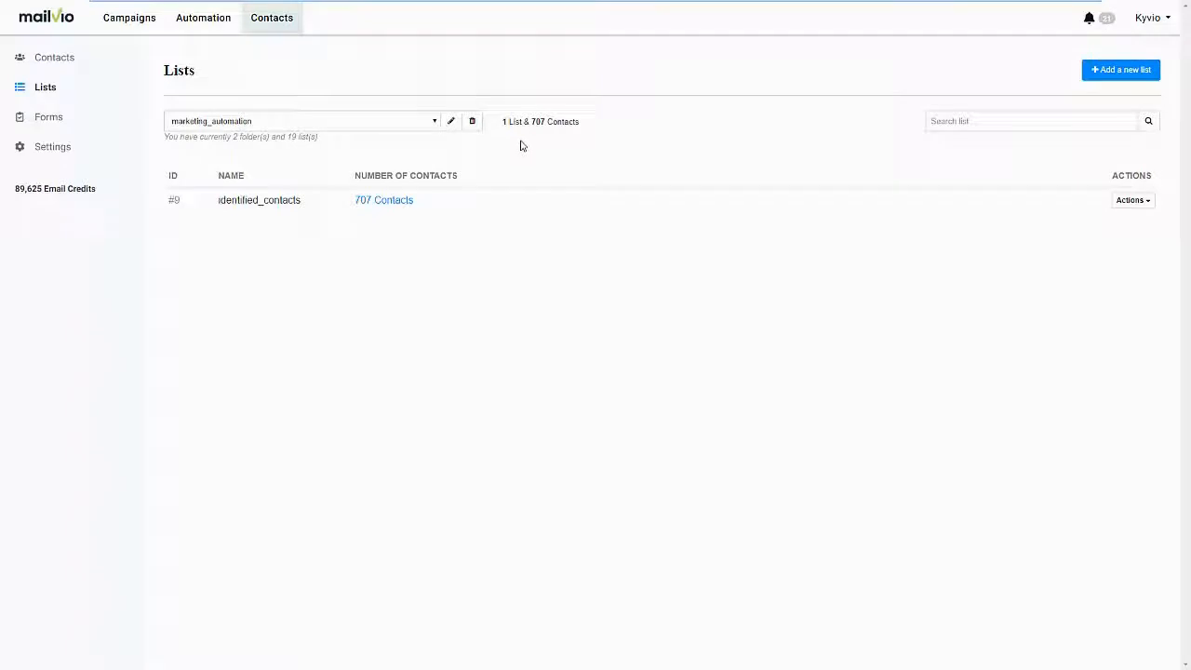
pyautogui.click(434, 120)
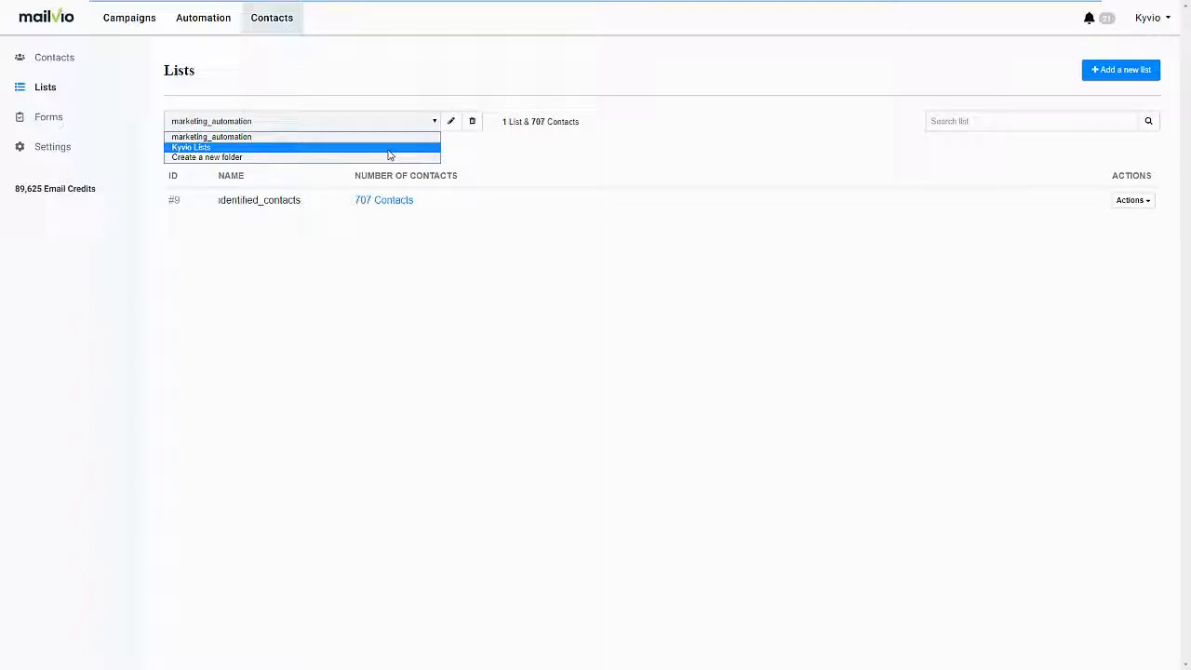
pyautogui.click(478, 159)
# - Create an empty contact list named "Live Demo"
pyautogui.click(1103, 75)
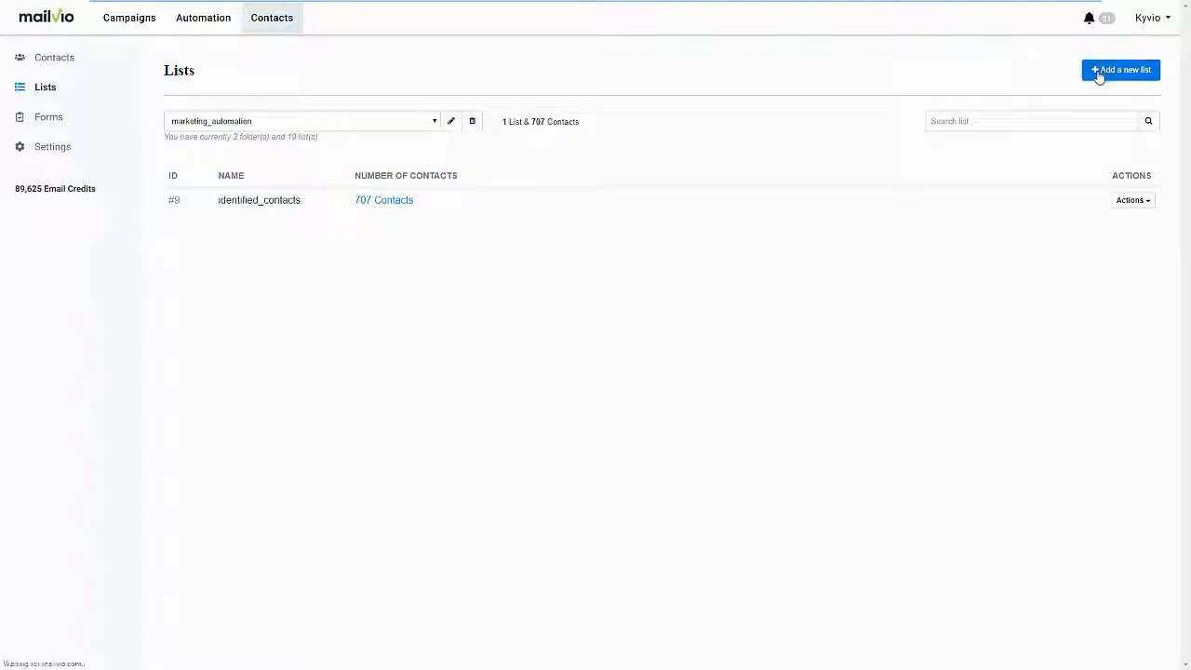
pyautogui.click(263, 187)
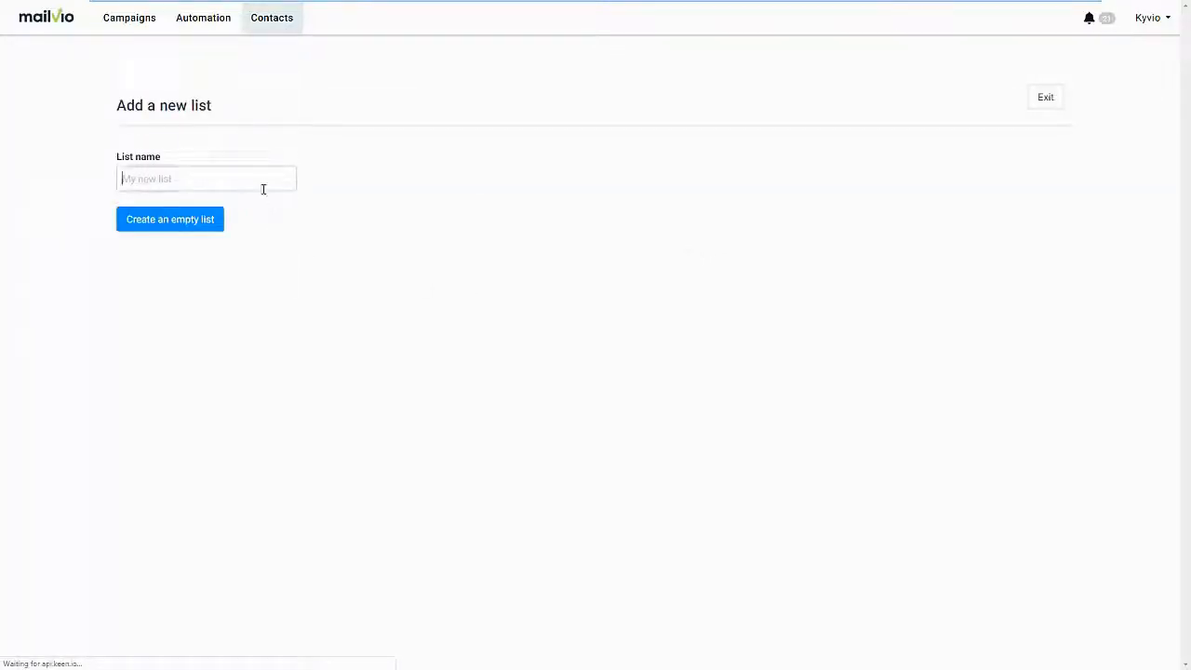
pyautogui.write('Live Demo')
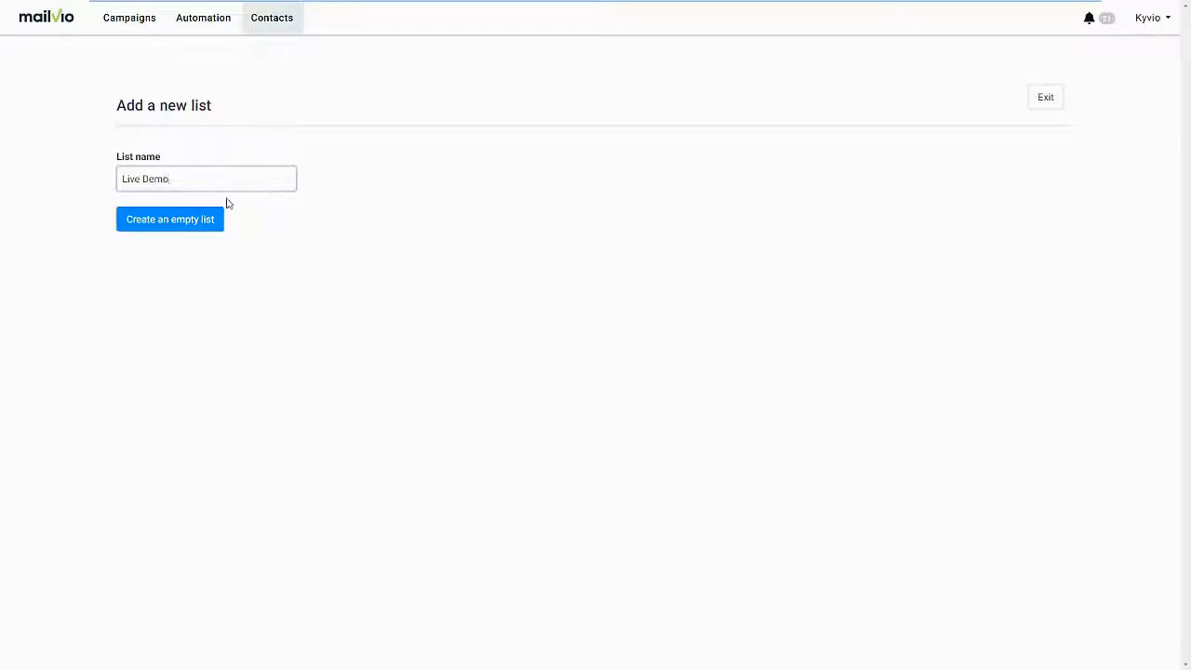
pyautogui.click(186, 223)
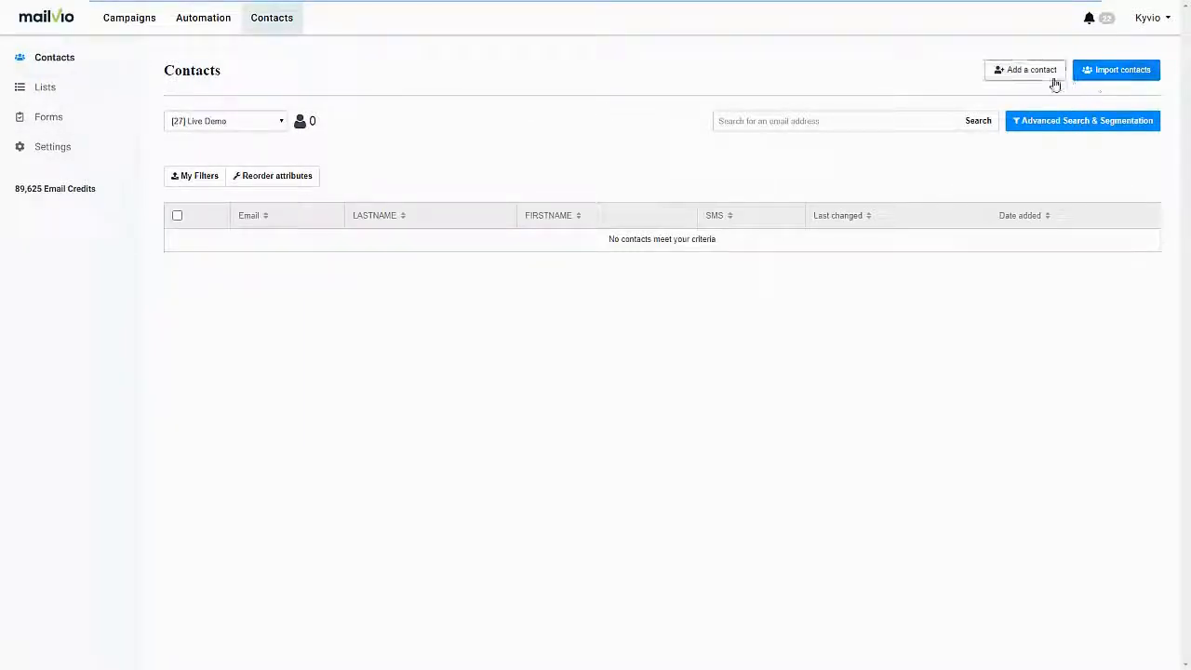
# - Look over the contact import options for the new list and the subscription and unsubscription forms
pyautogui.click(1086, 75)
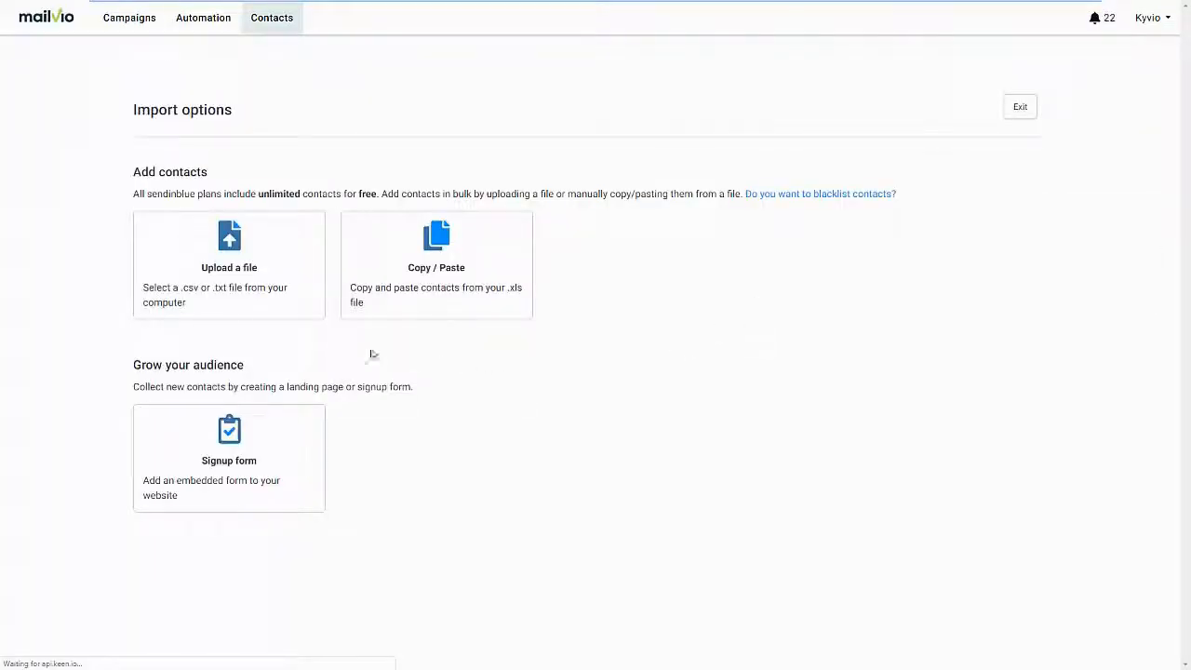
pyautogui.click(253, 283)
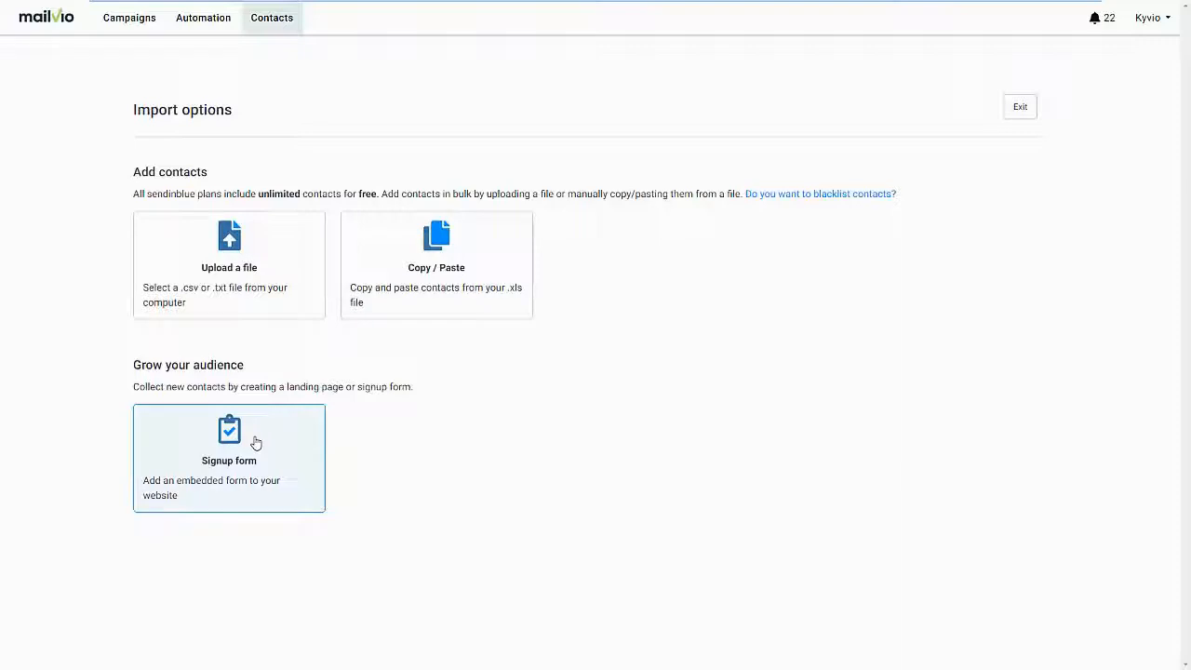
pyautogui.click(271, 23)
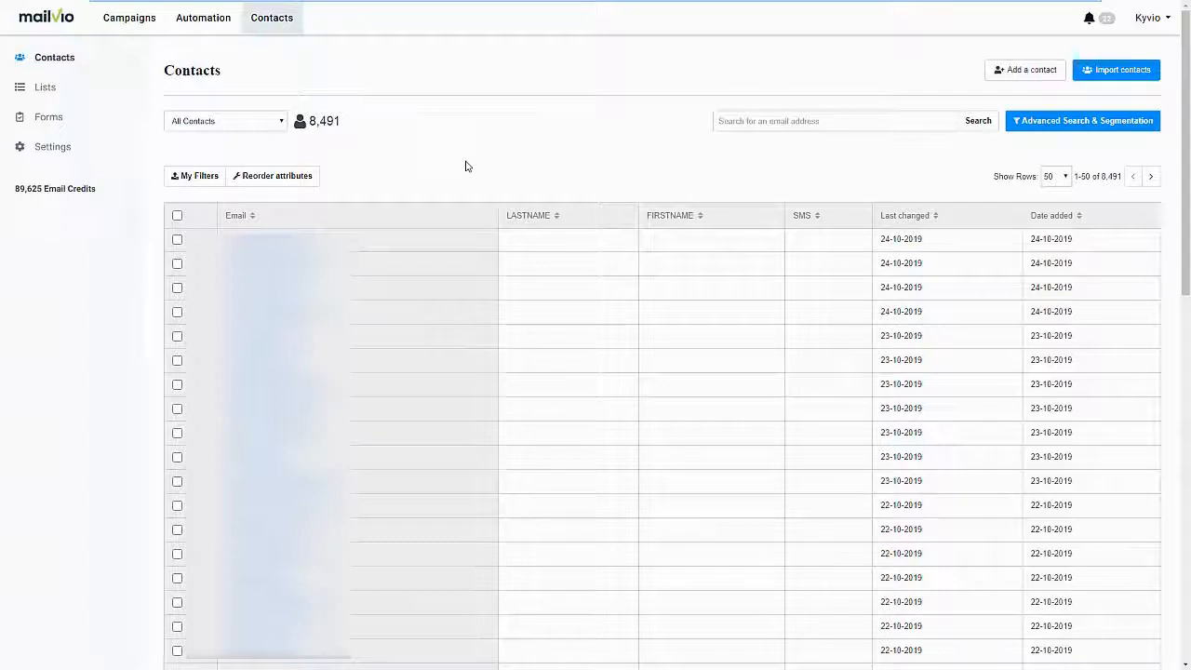
pyautogui.click(95, 119)
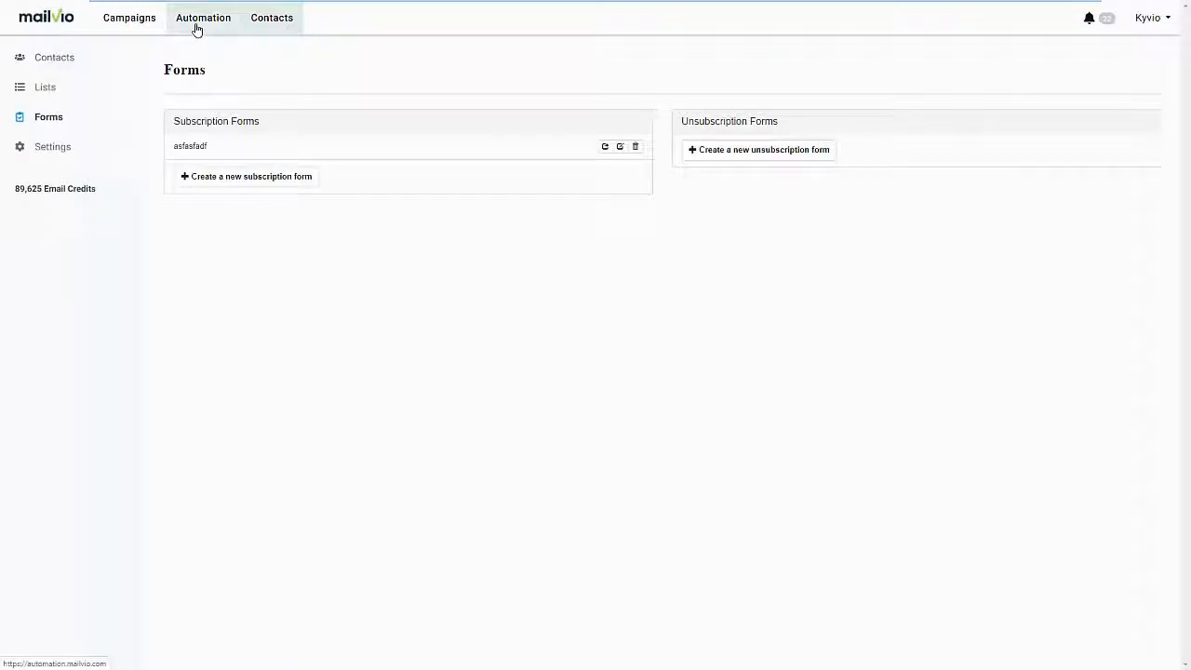
pyautogui.click(197, 29)
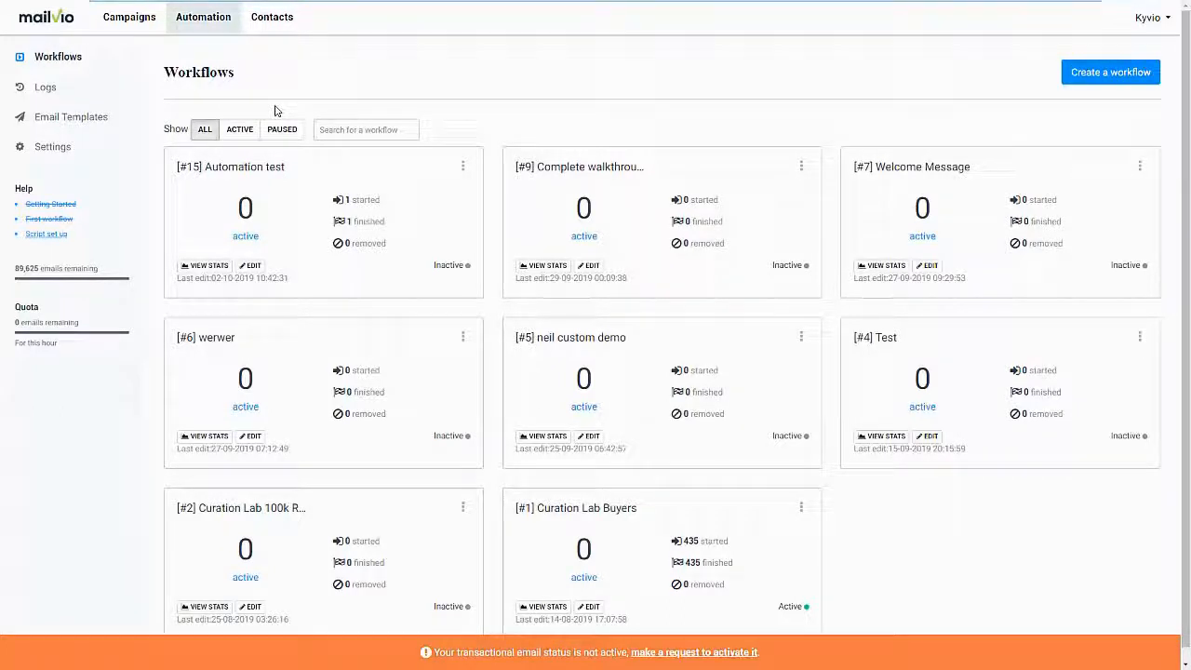
pyautogui.click(1084, 78)
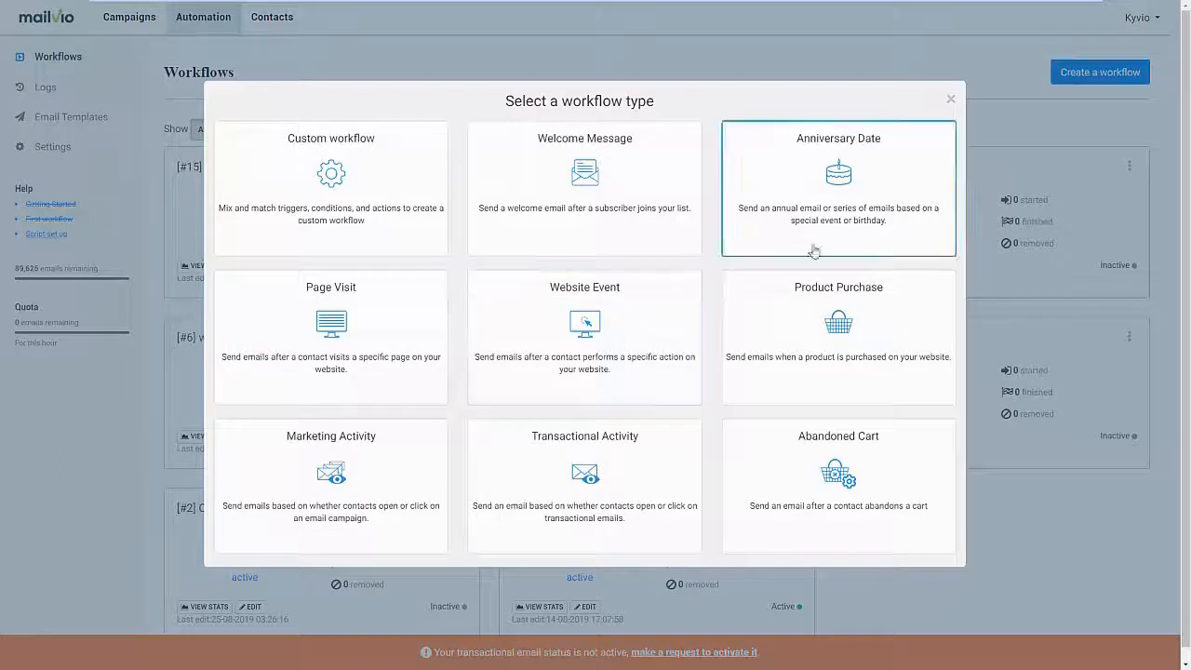
pyautogui.click(362, 382)
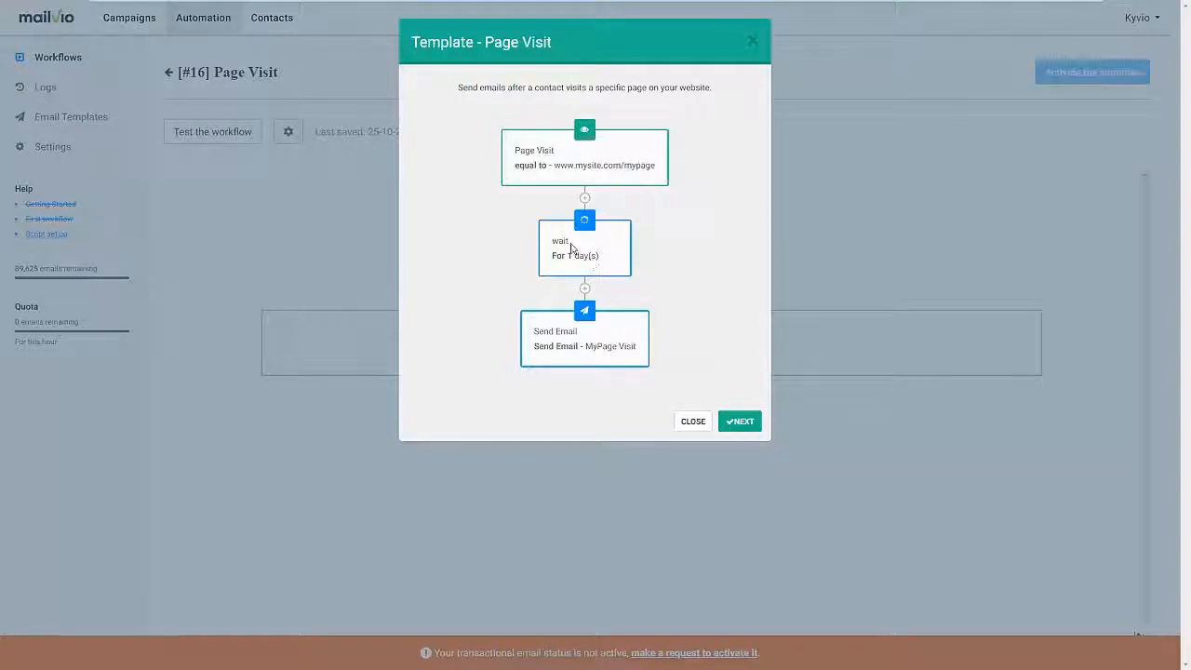
pyautogui.click(750, 428)
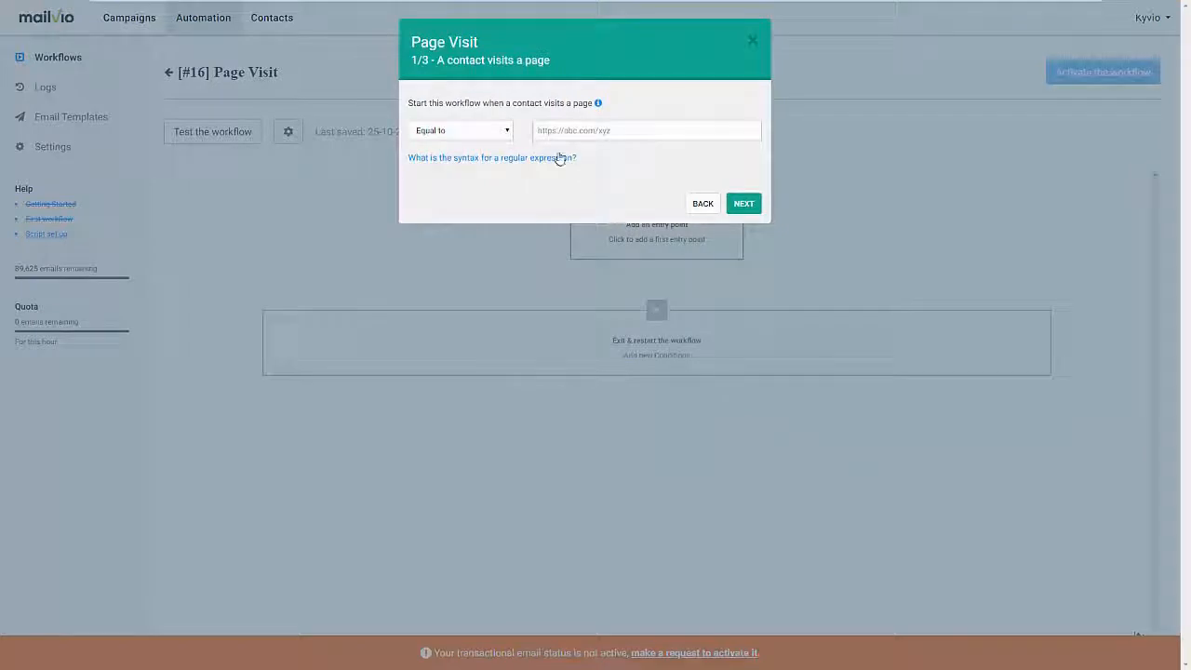
pyautogui.click(587, 132)
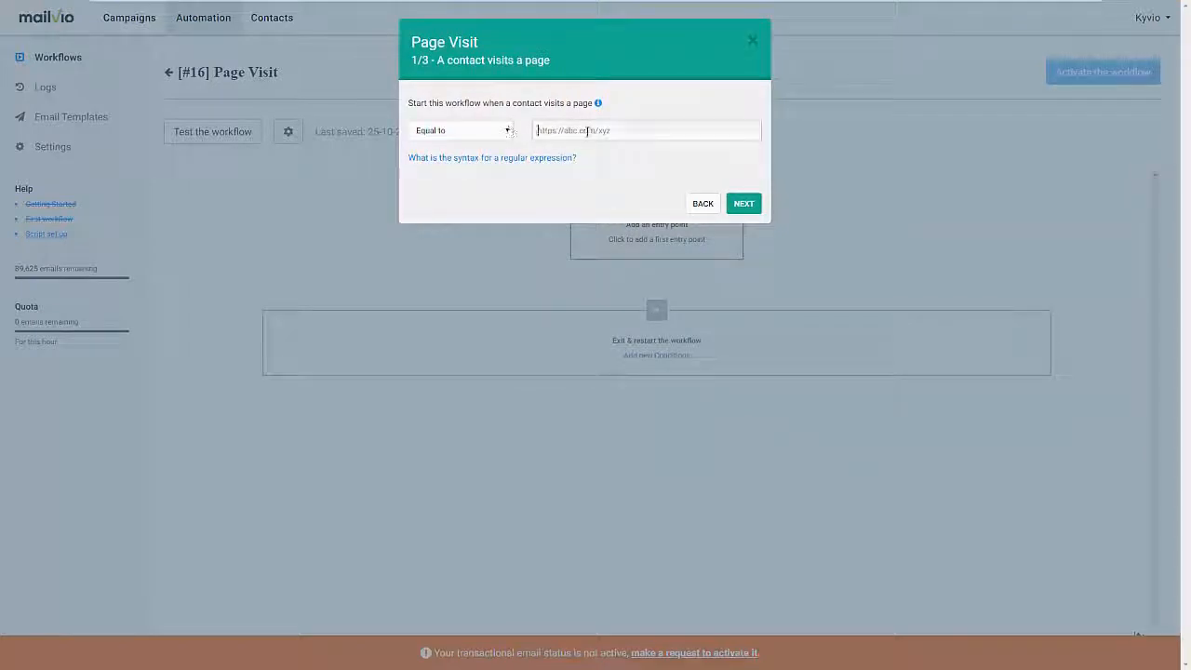
pyautogui.write('https://mailvio.com')
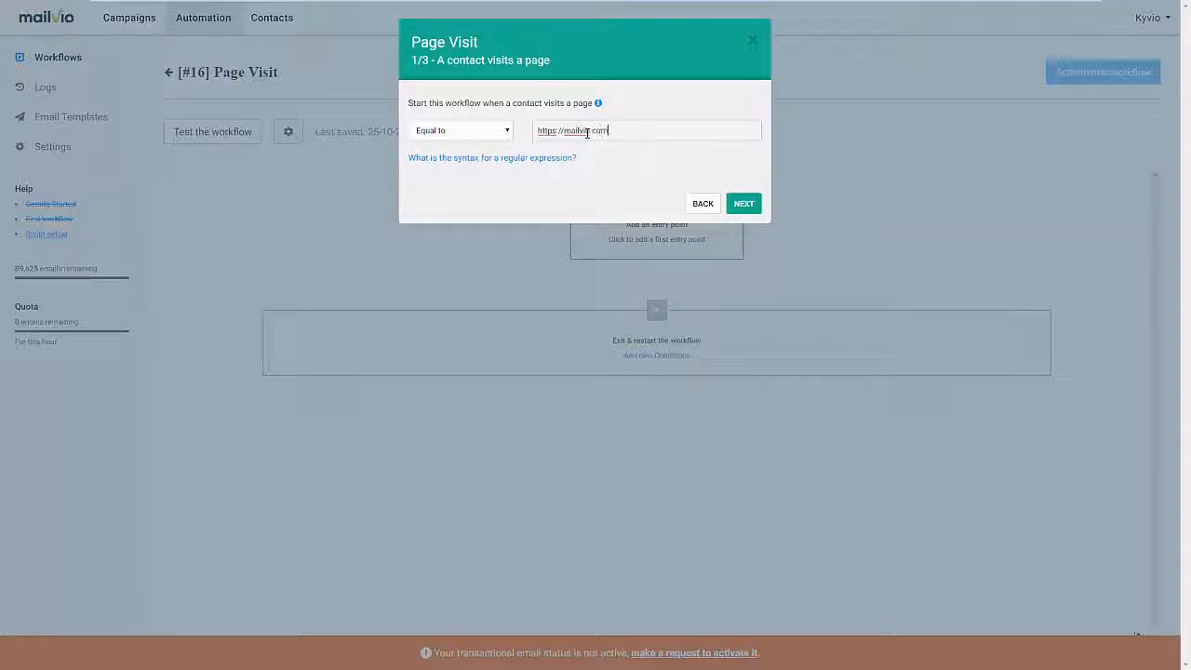
pyautogui.click(752, 206)
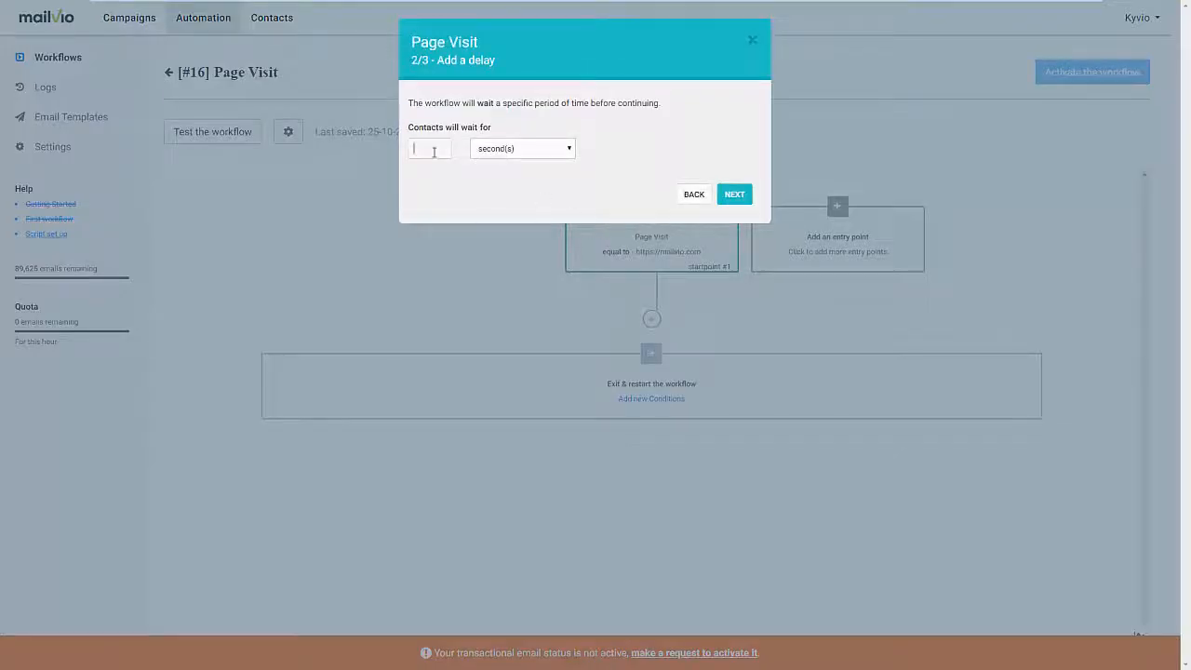
# - Set the workflow's delay to 2 hours and continue to the email stage
pyautogui.write('2')
pyautogui.click(496, 152)
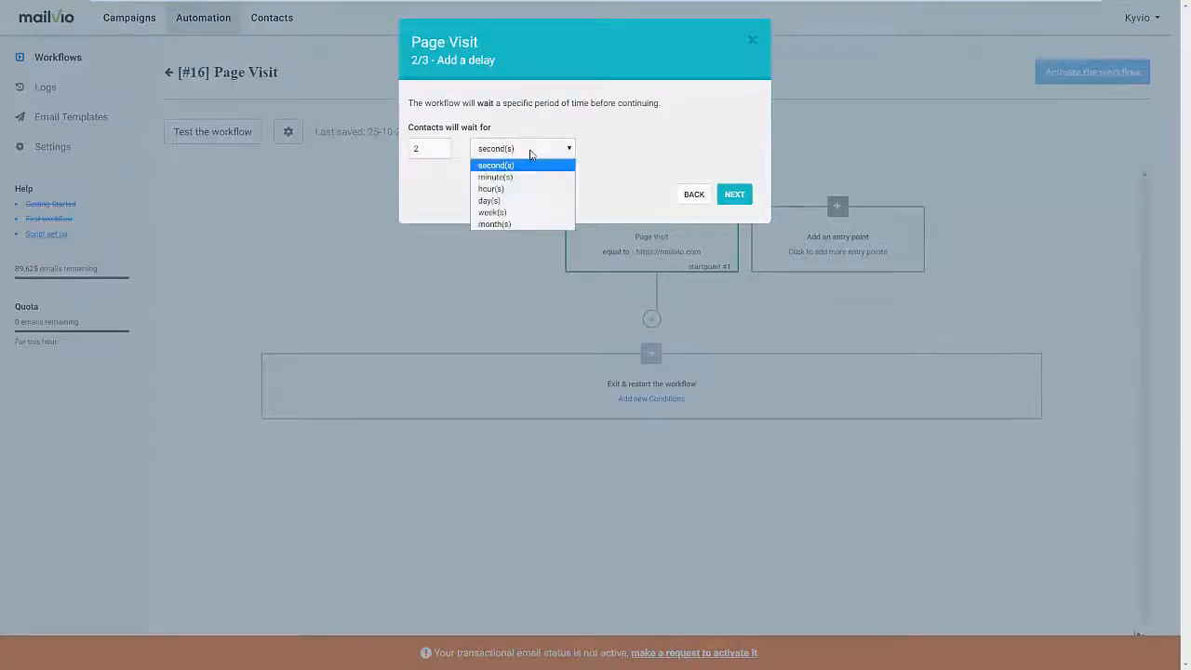
pyautogui.click(528, 190)
pyautogui.click(722, 201)
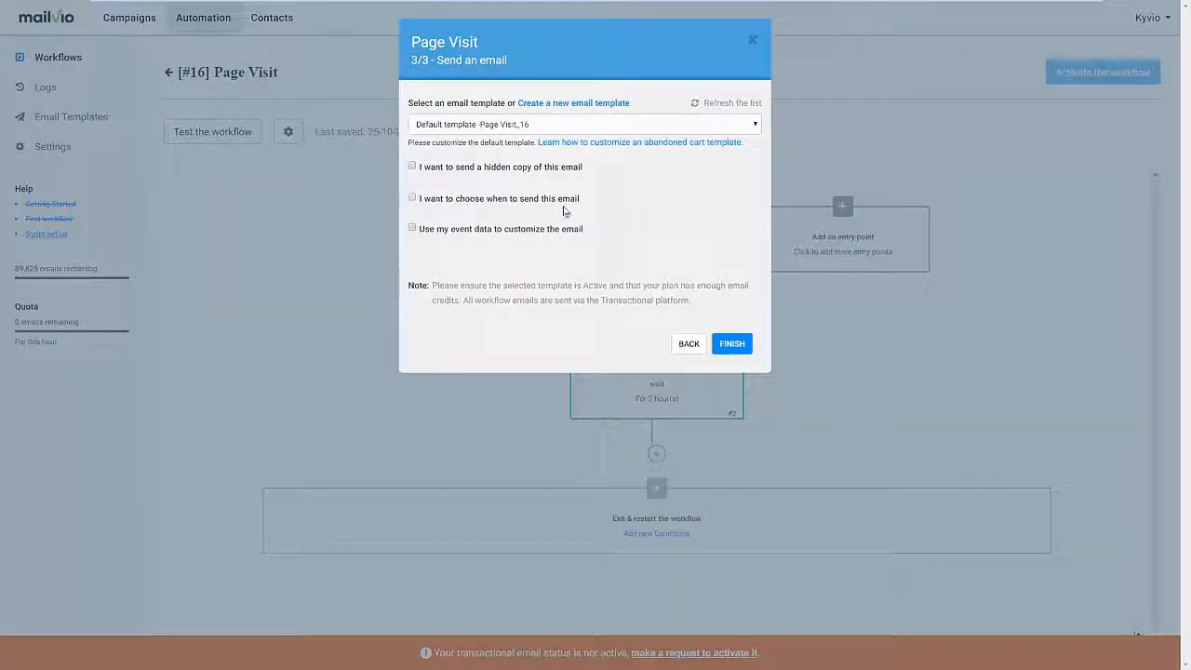
# - Preview the template, send-time and event-data choices, and finish the email stage with the default Page Visit template and all optional settings off
pyautogui.click(492, 126)
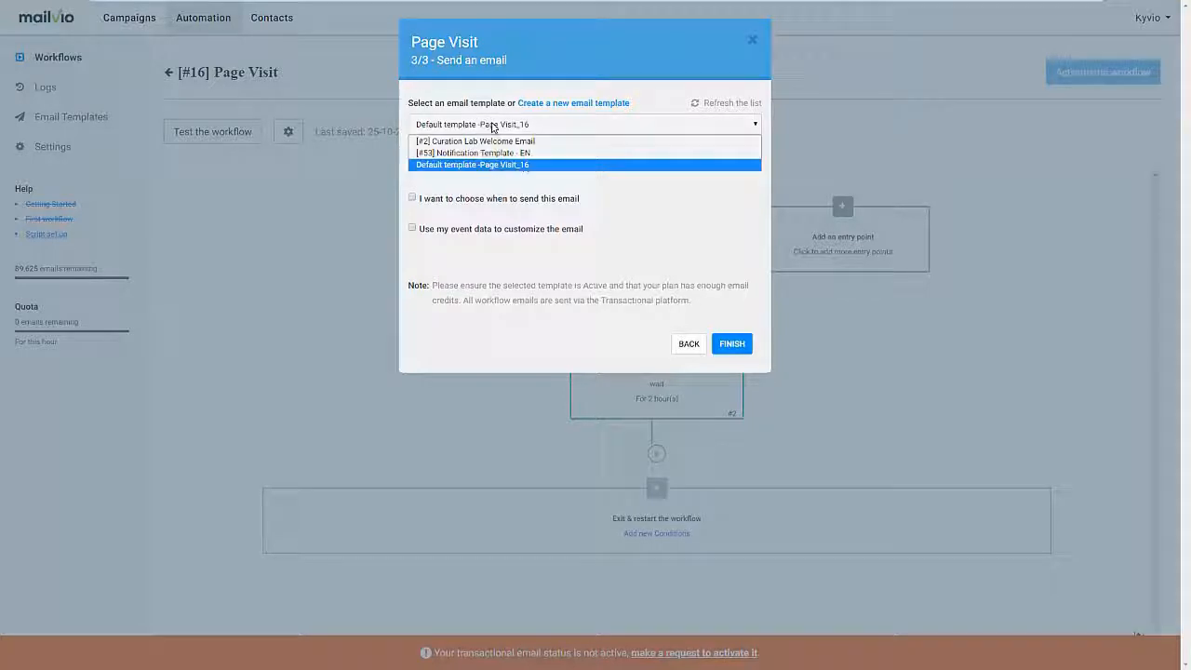
pyautogui.click(493, 127)
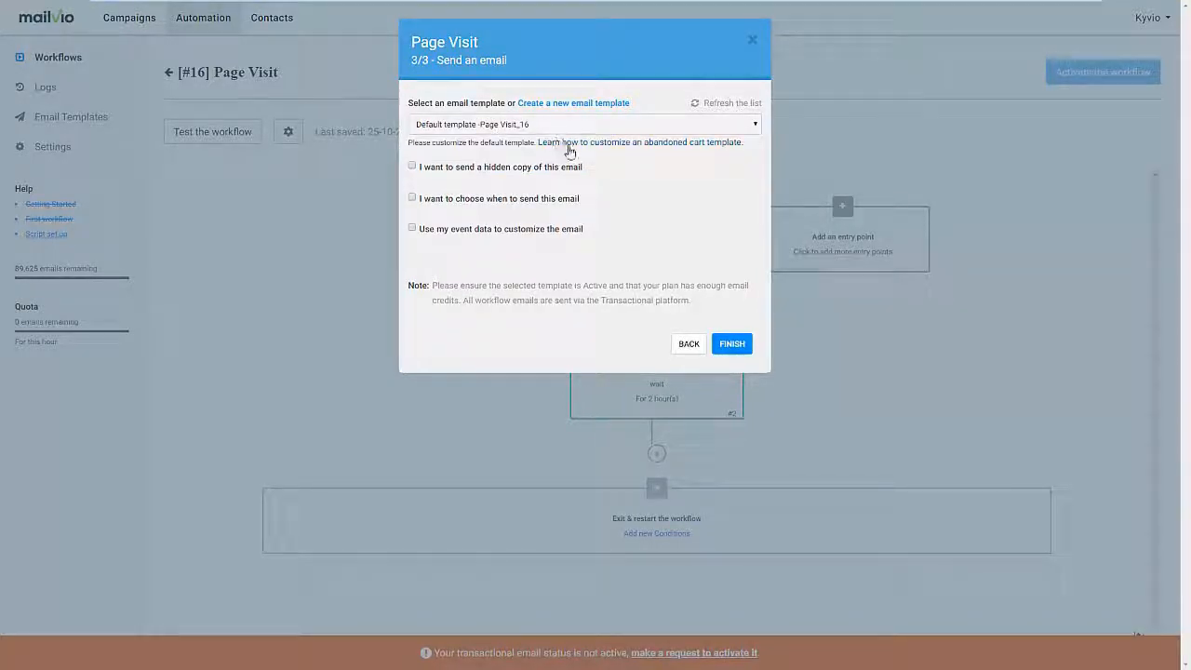
pyautogui.click(412, 198)
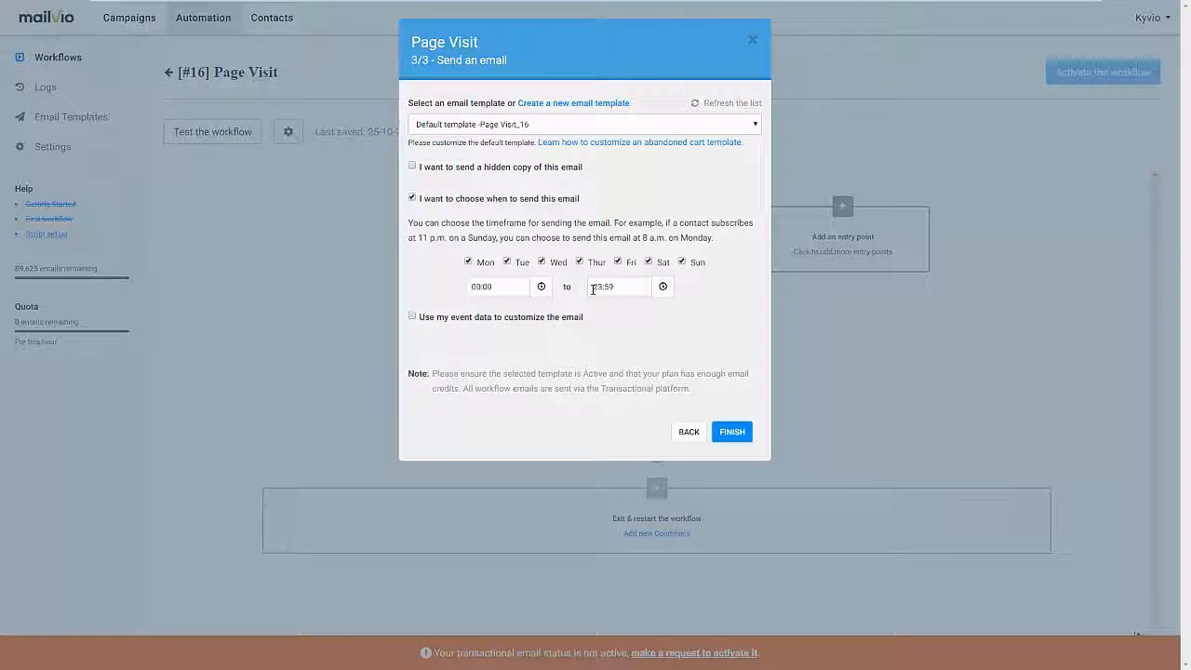
pyautogui.click(412, 317)
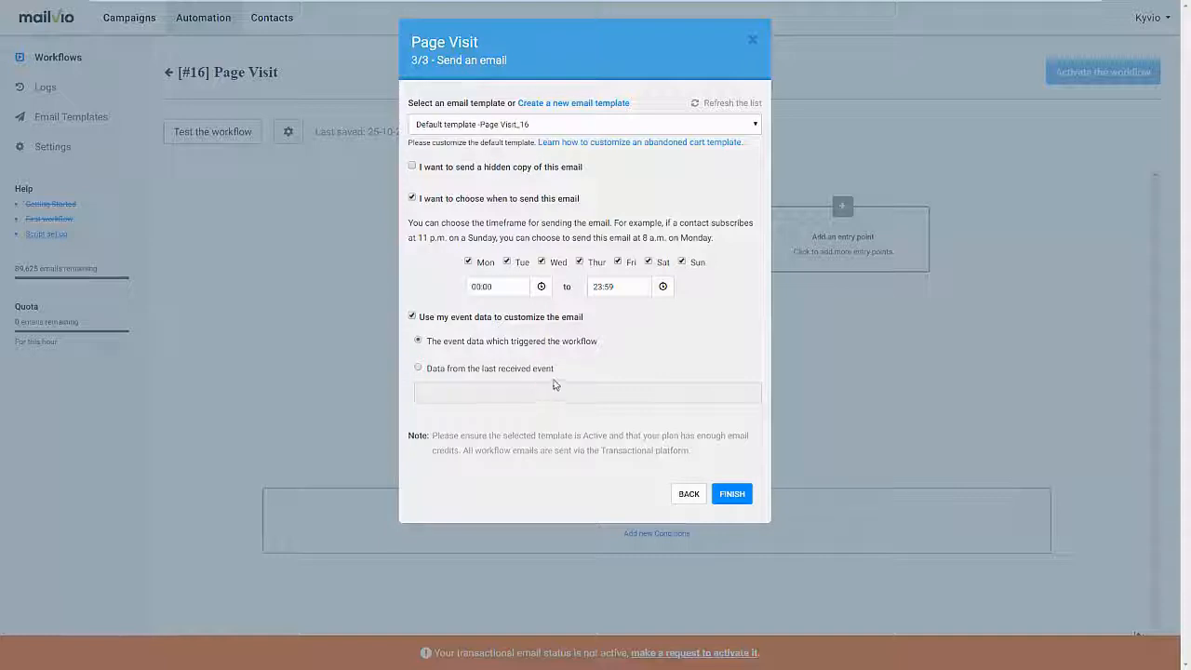
pyautogui.click(412, 317)
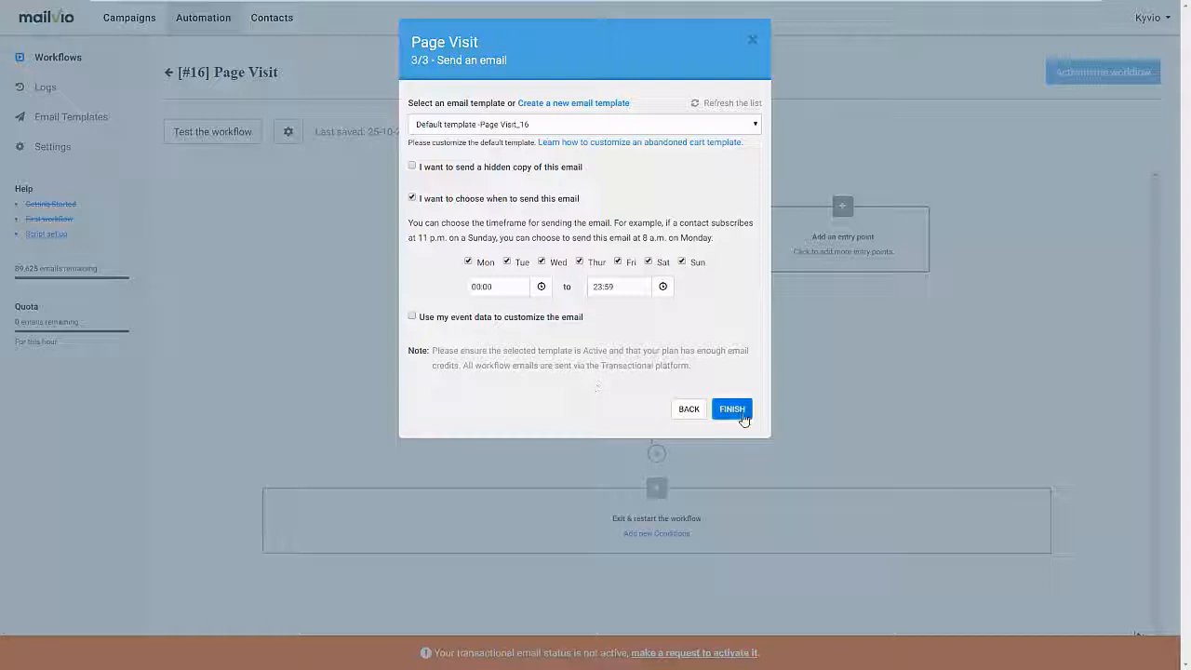
pyautogui.click(412, 198)
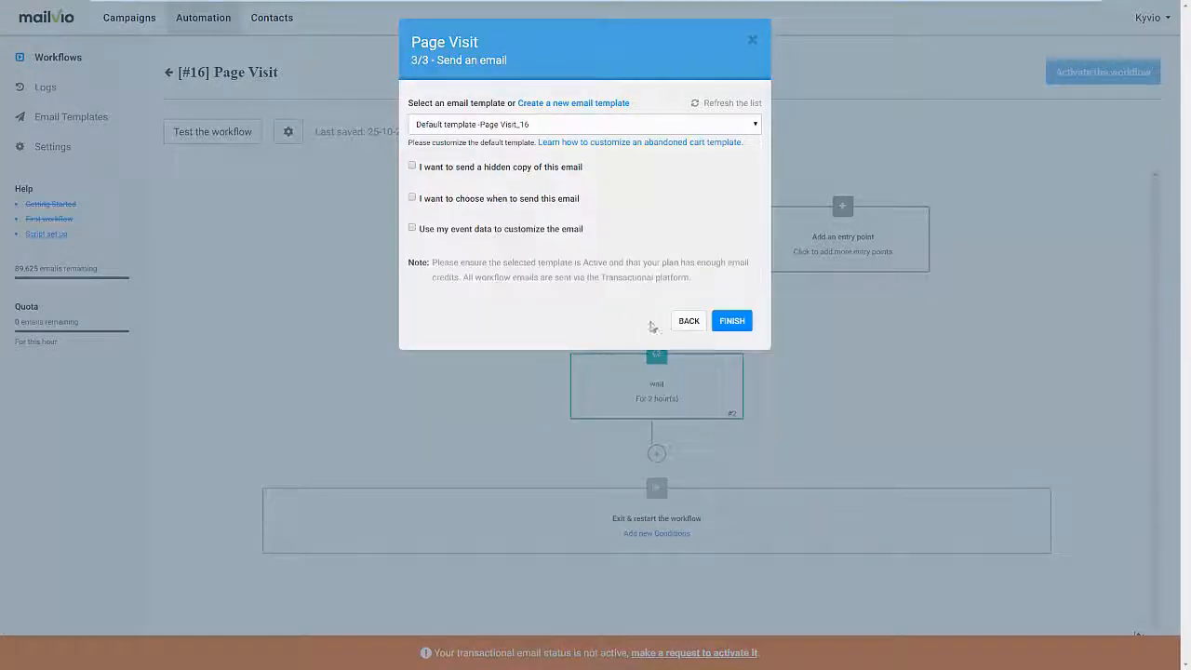
pyautogui.click(731, 323)
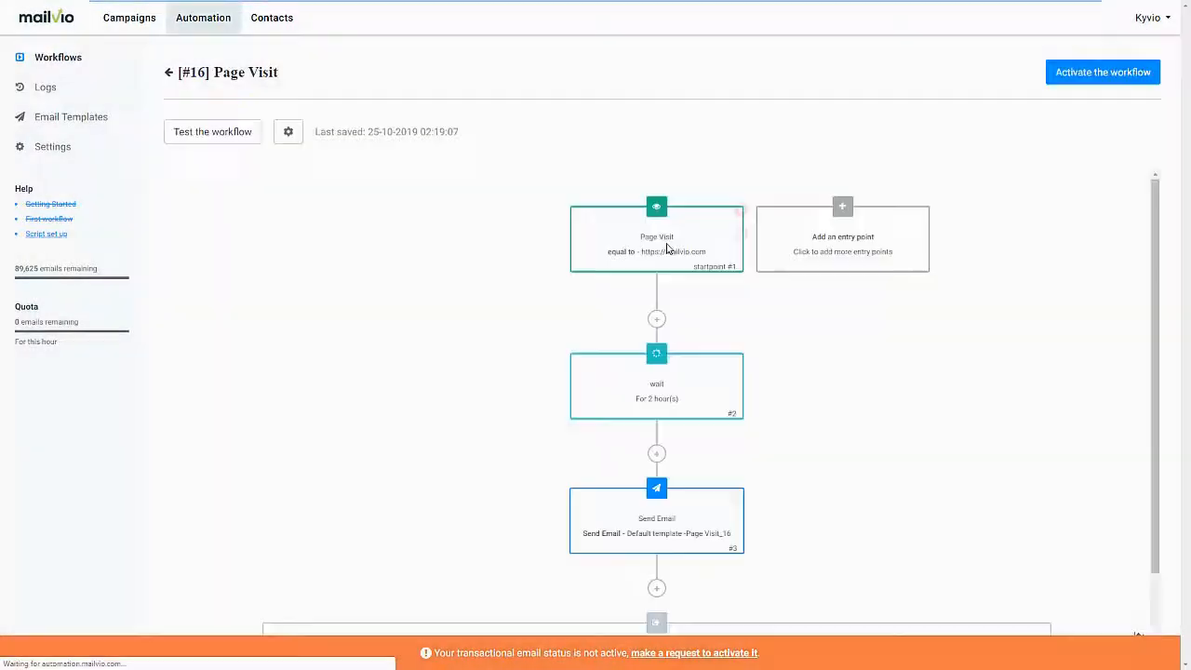
# - Add an If/Else condition between the delay and the email, checking whether contacts opened All Campaigns at any time
pyautogui.moveTo(668, 250)
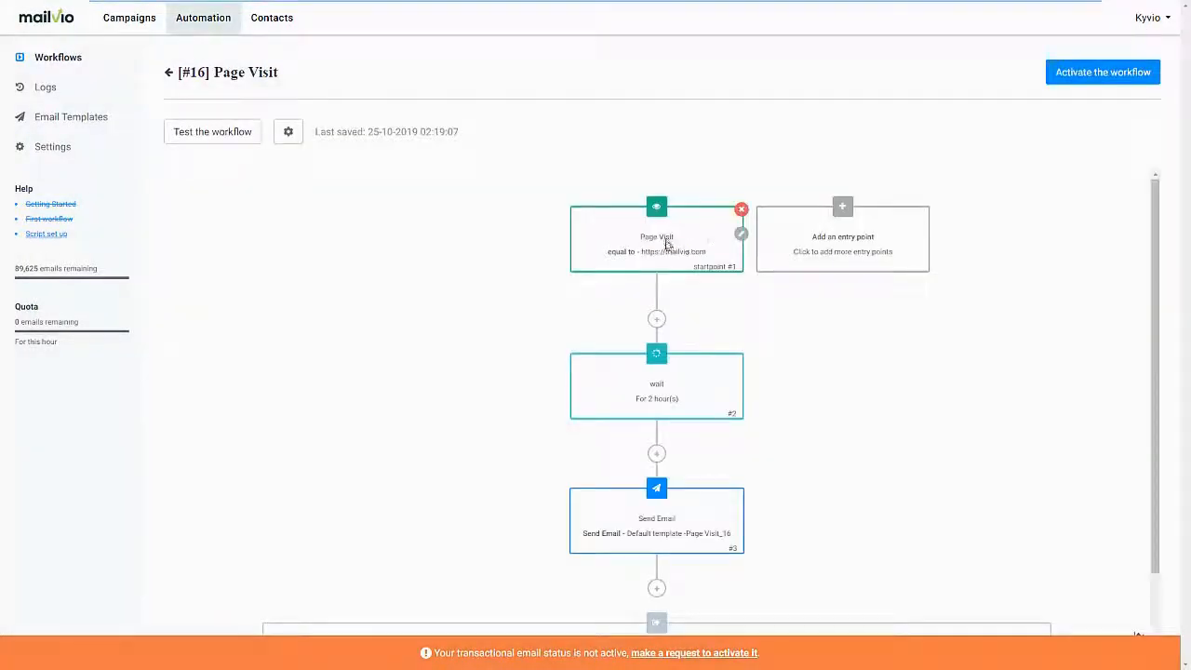
pyautogui.scroll(-1, 695, 282)
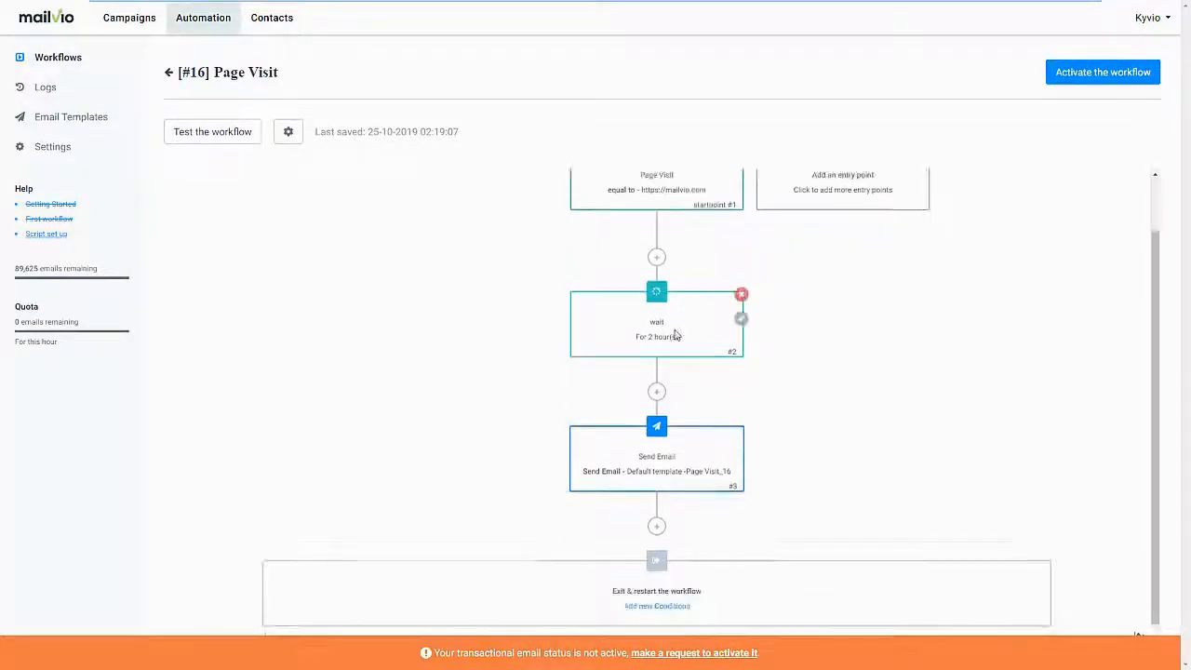
pyautogui.moveTo(698, 456)
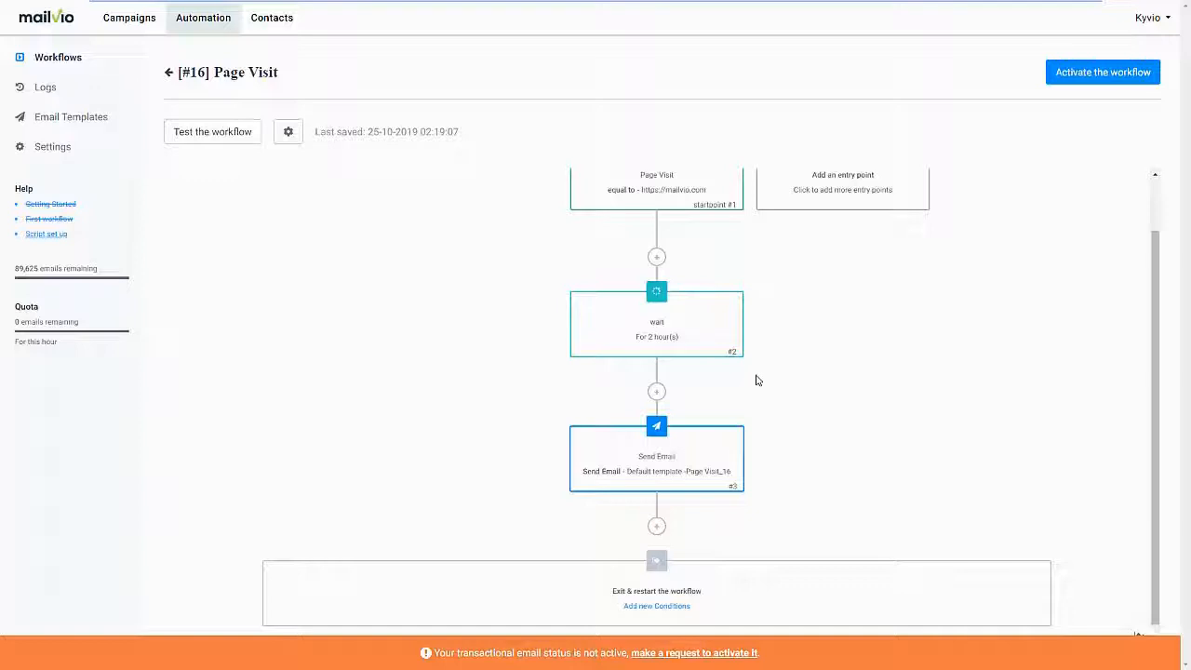
pyautogui.click(654, 393)
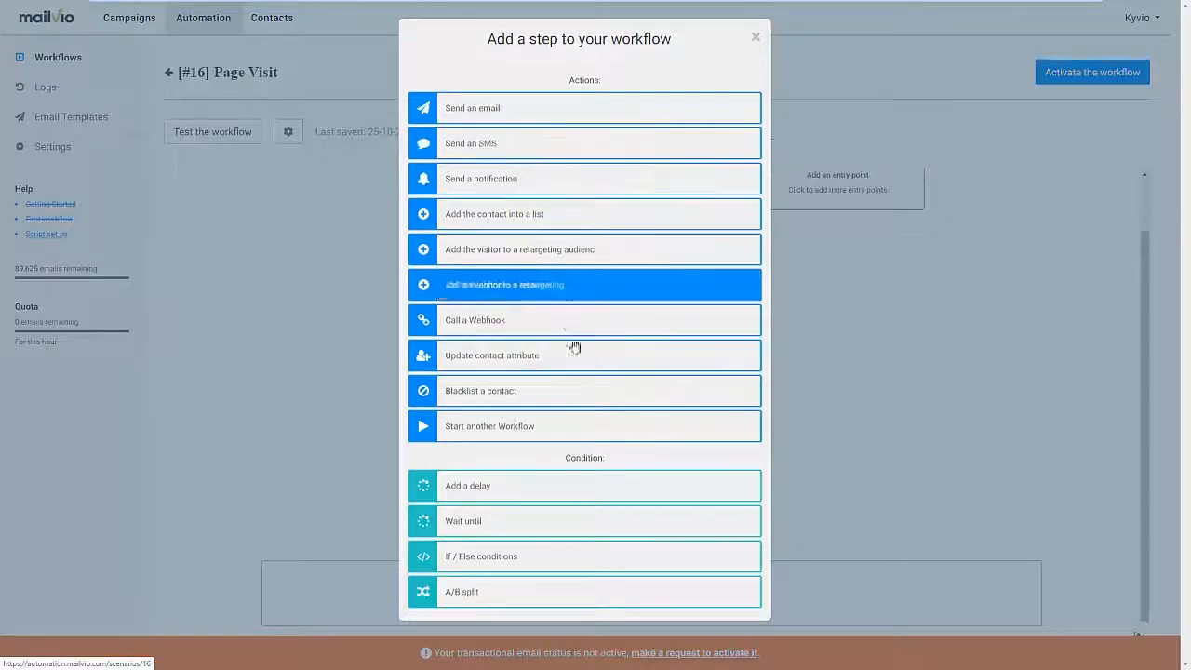
pyautogui.click(561, 557)
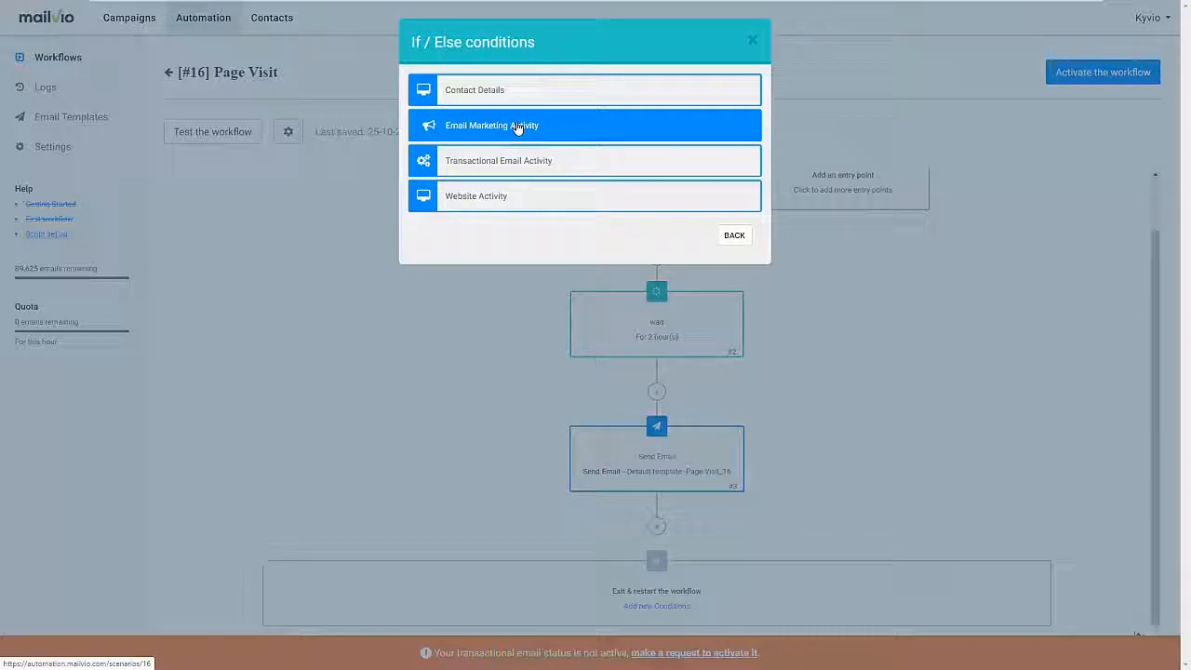
pyautogui.click(515, 125)
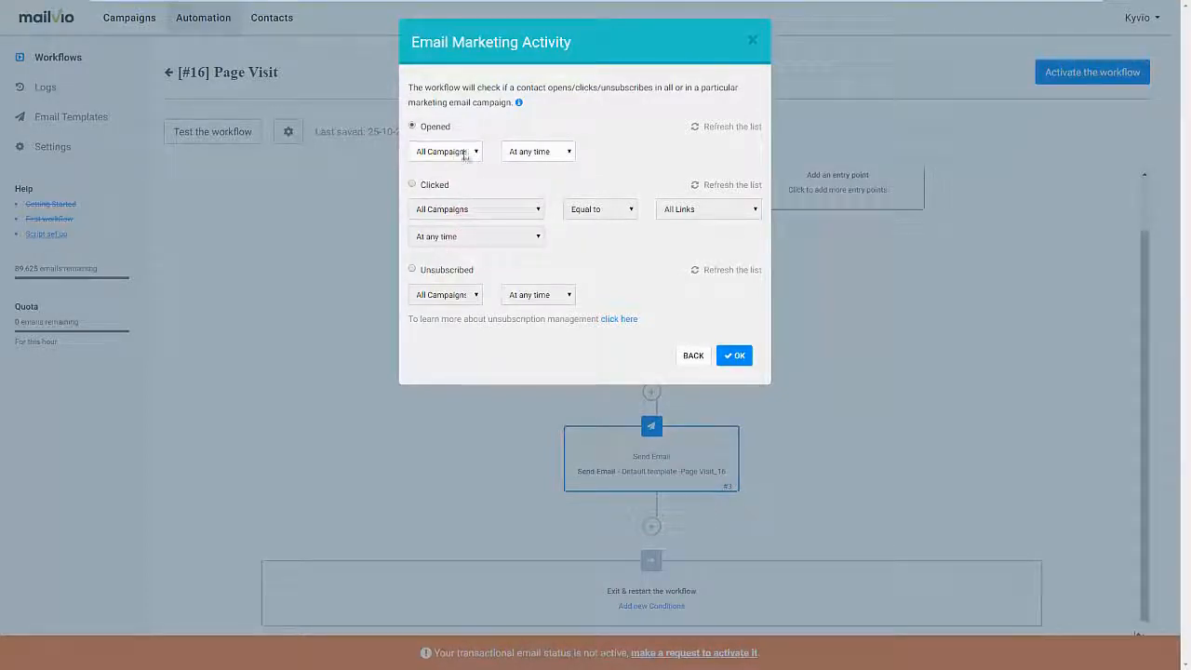
pyautogui.click(521, 154)
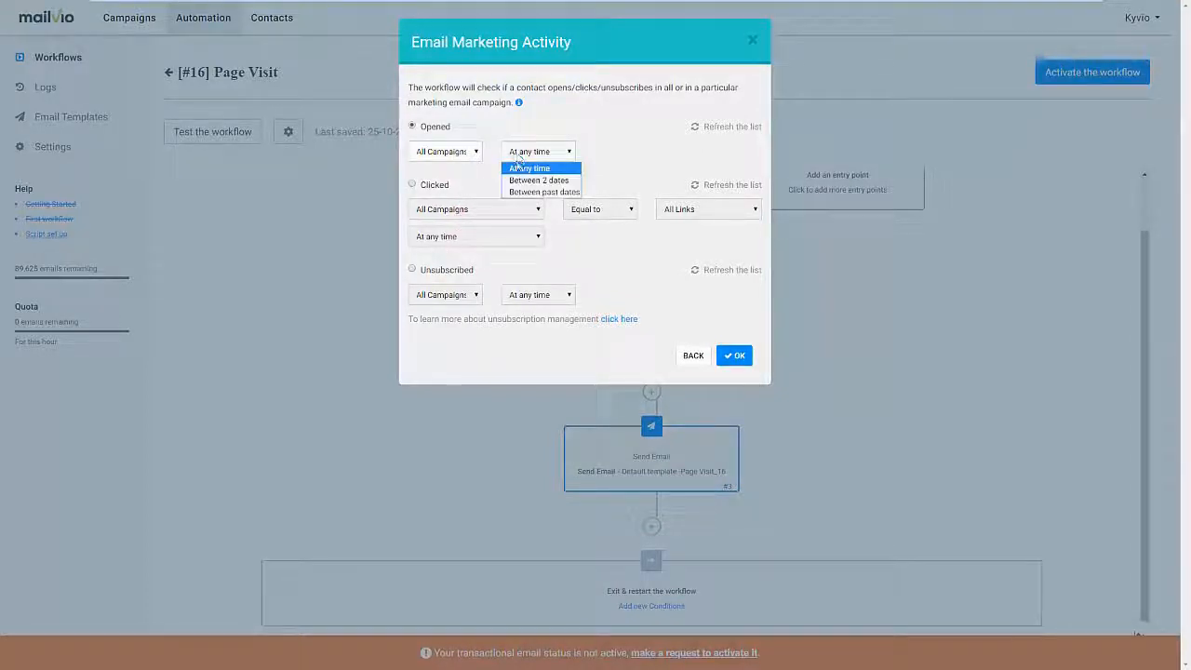
pyautogui.click(459, 154)
pyautogui.click(550, 135)
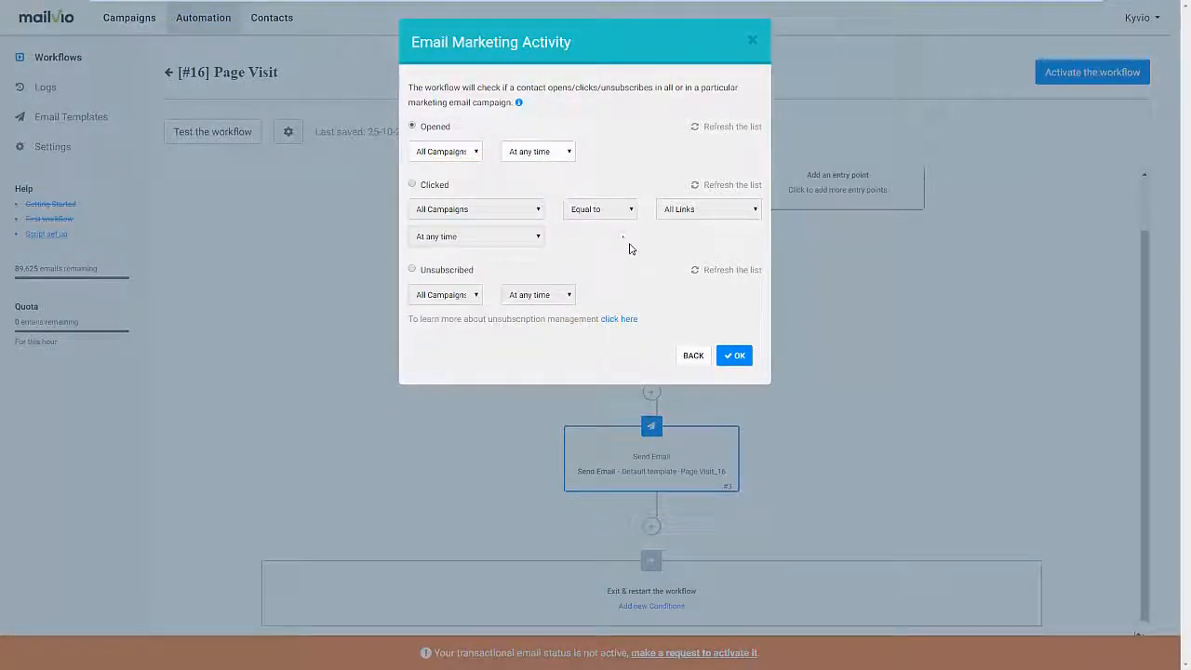
pyautogui.click(733, 356)
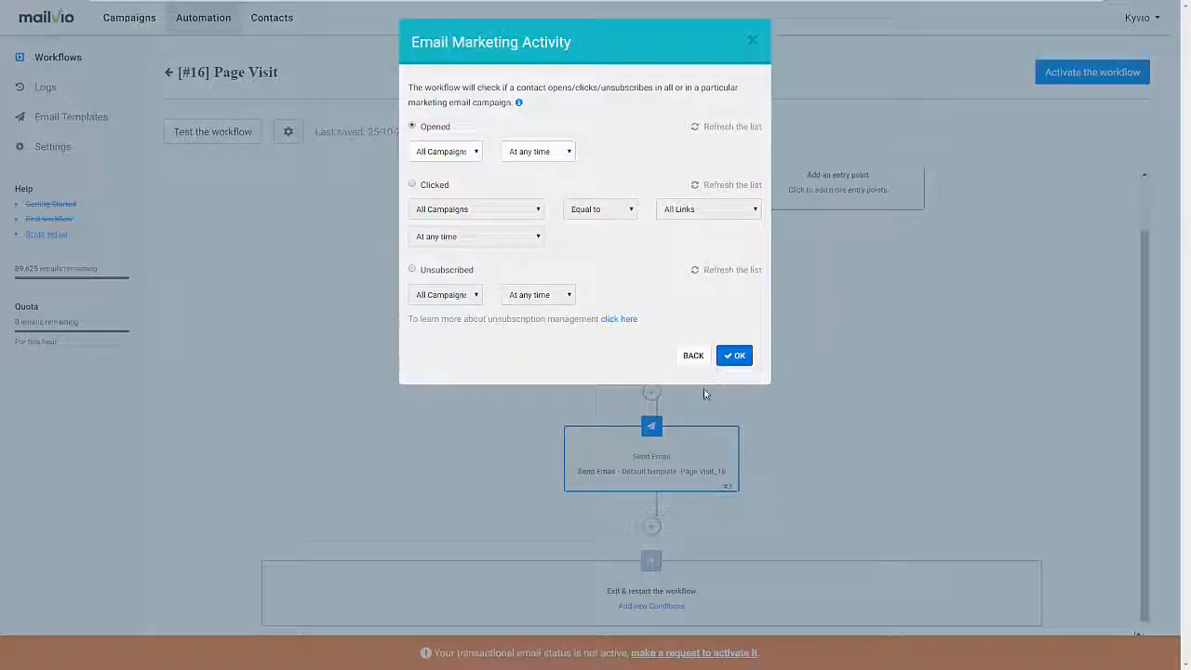
# - Look over the actions and conditions that can be added to the If/Else condition's No branch
pyautogui.scroll(-2, 689, 409)
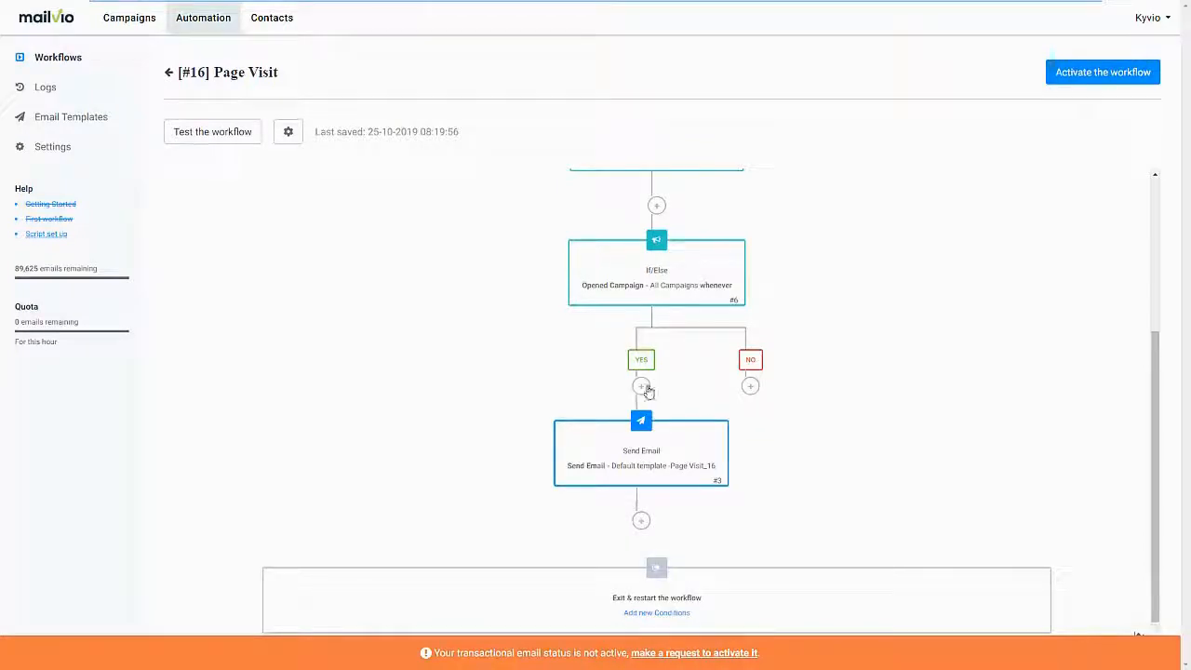
pyautogui.click(750, 385)
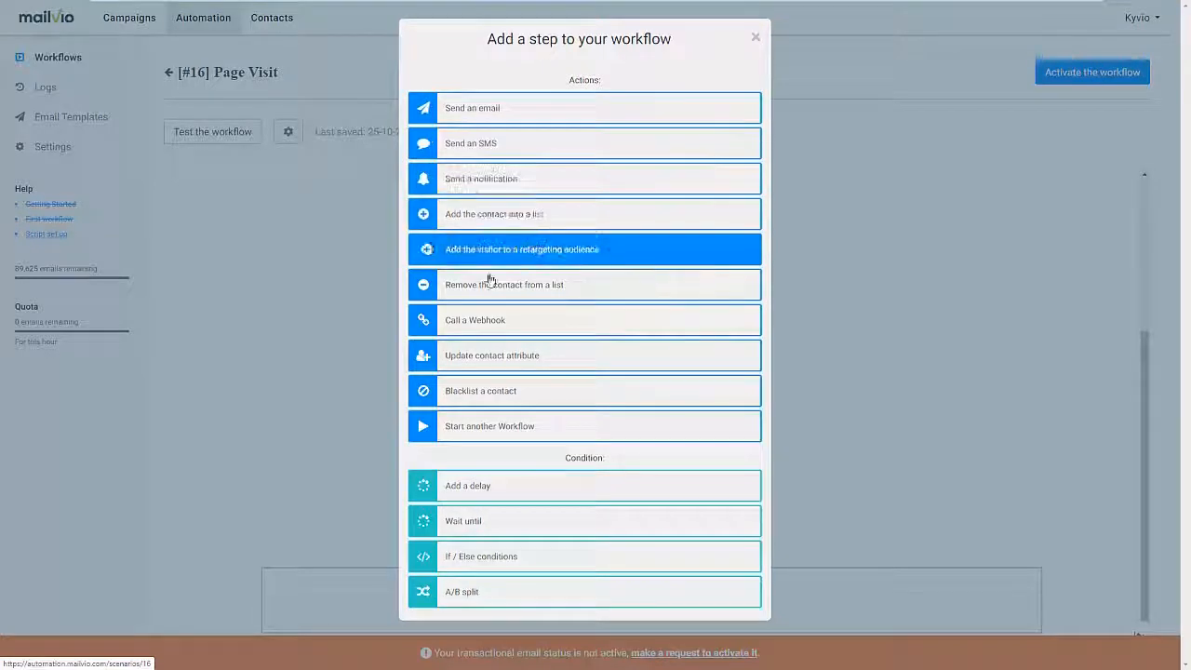
pyautogui.click(832, 317)
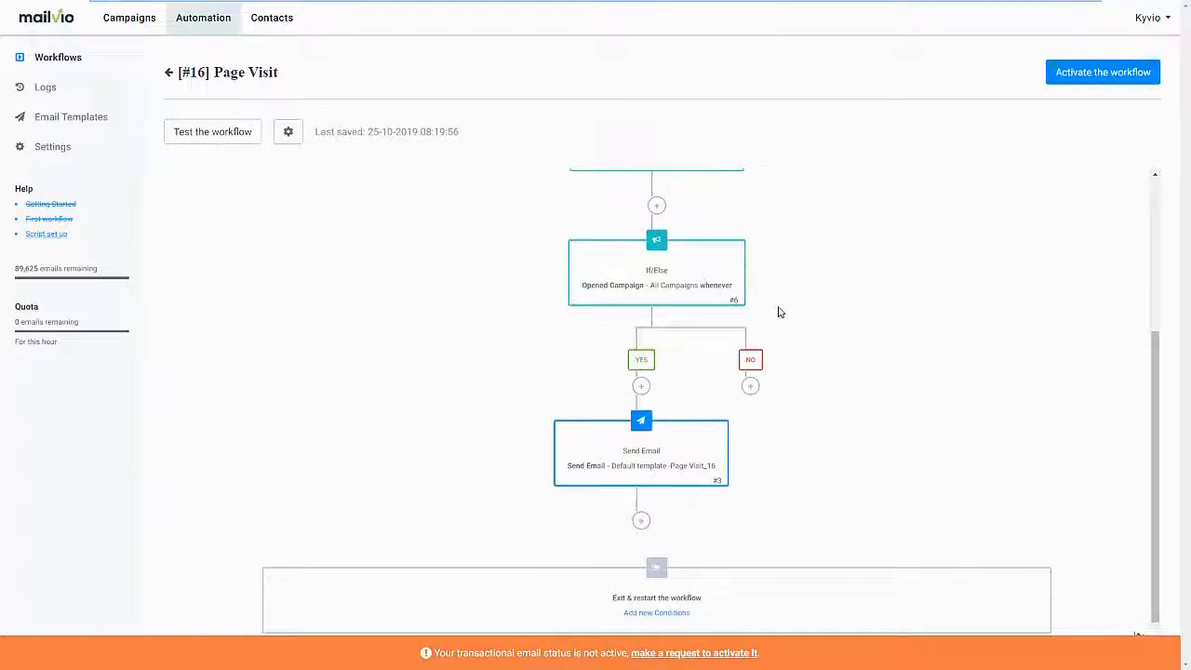
# - Examine the Email Marketing Activity options for an additional workflow entry point without adding one
pyautogui.scroll(3, 780, 313)
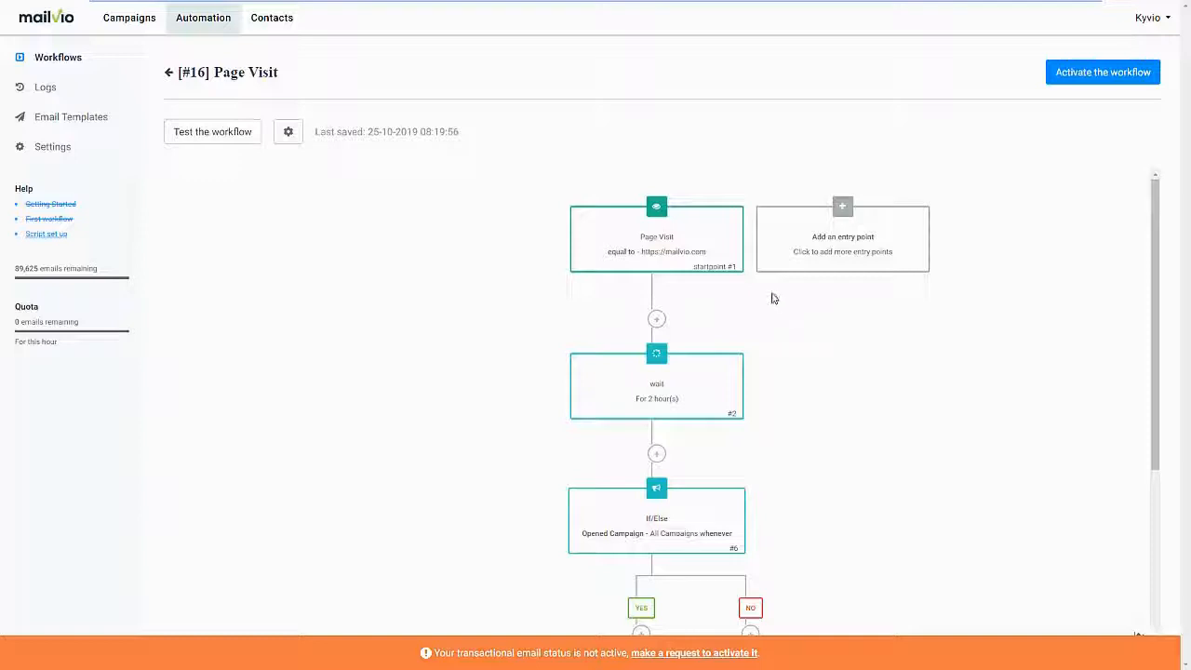
pyautogui.click(843, 219)
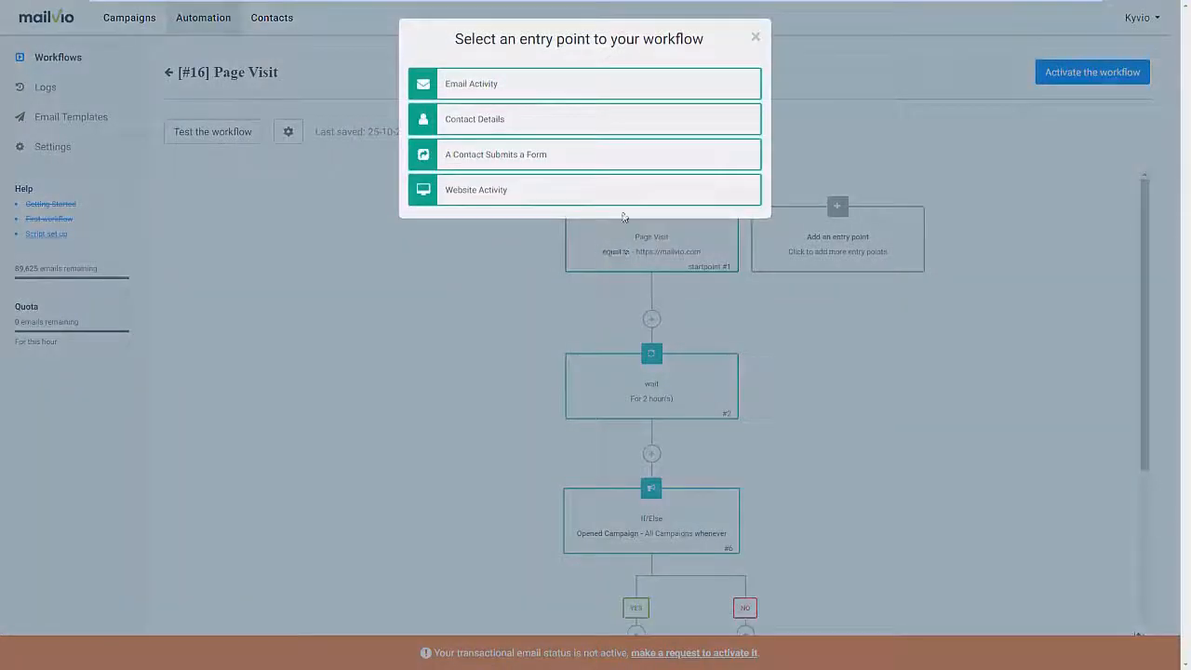
pyautogui.click(503, 90)
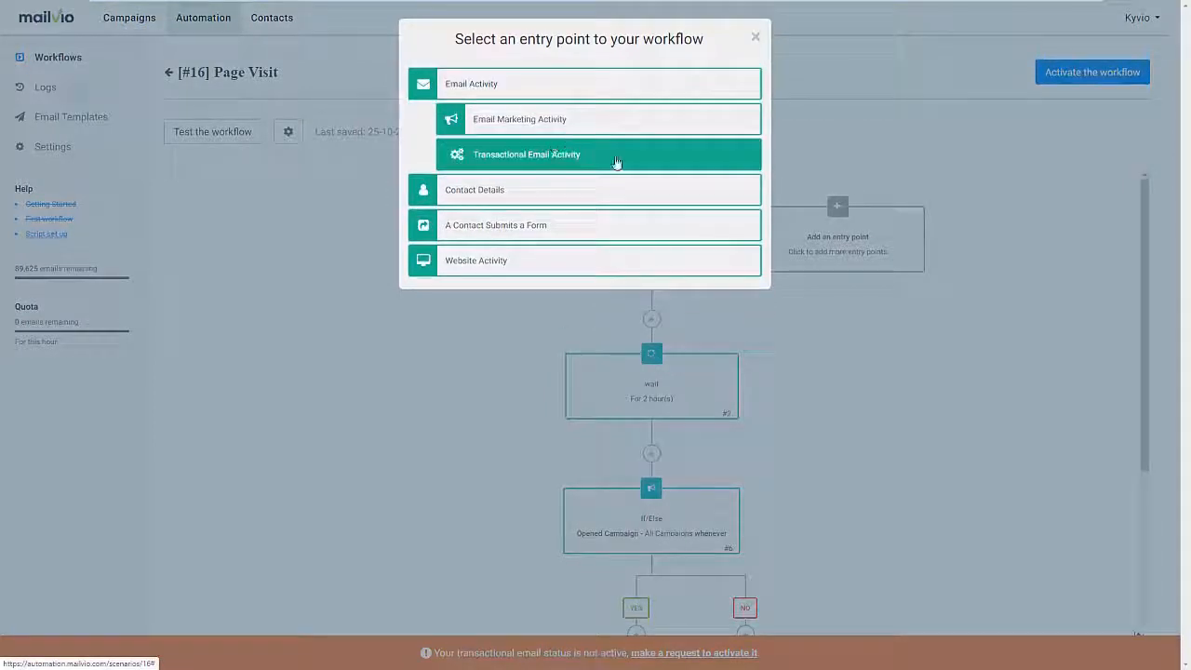
pyautogui.click(571, 120)
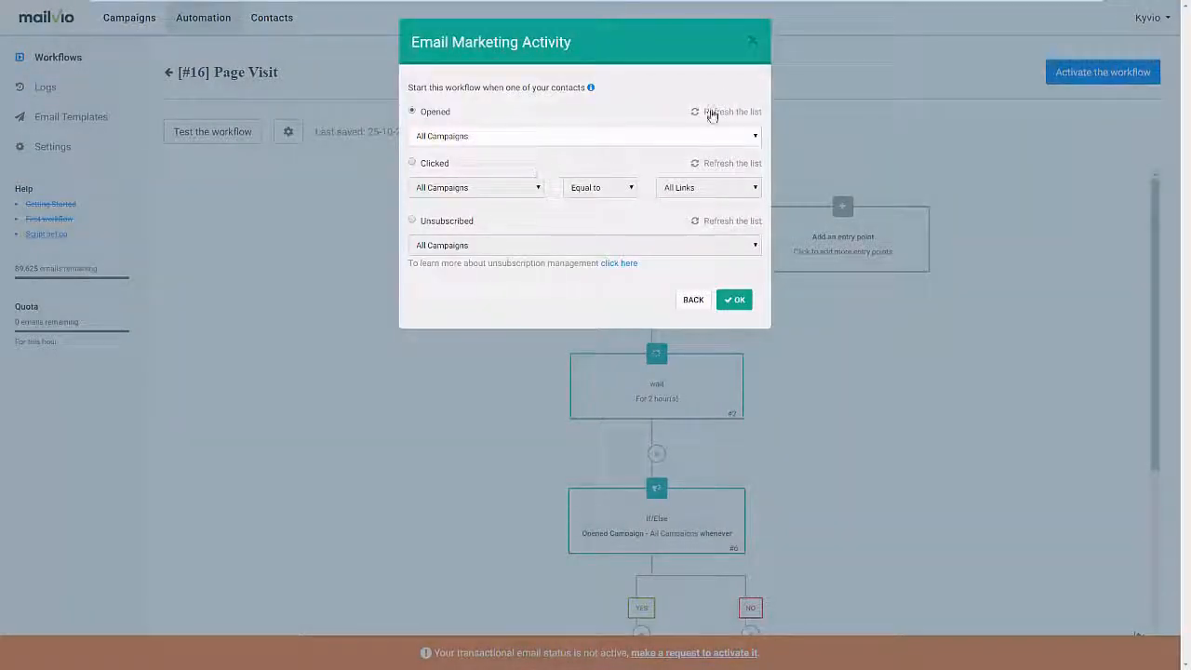
pyautogui.click(749, 43)
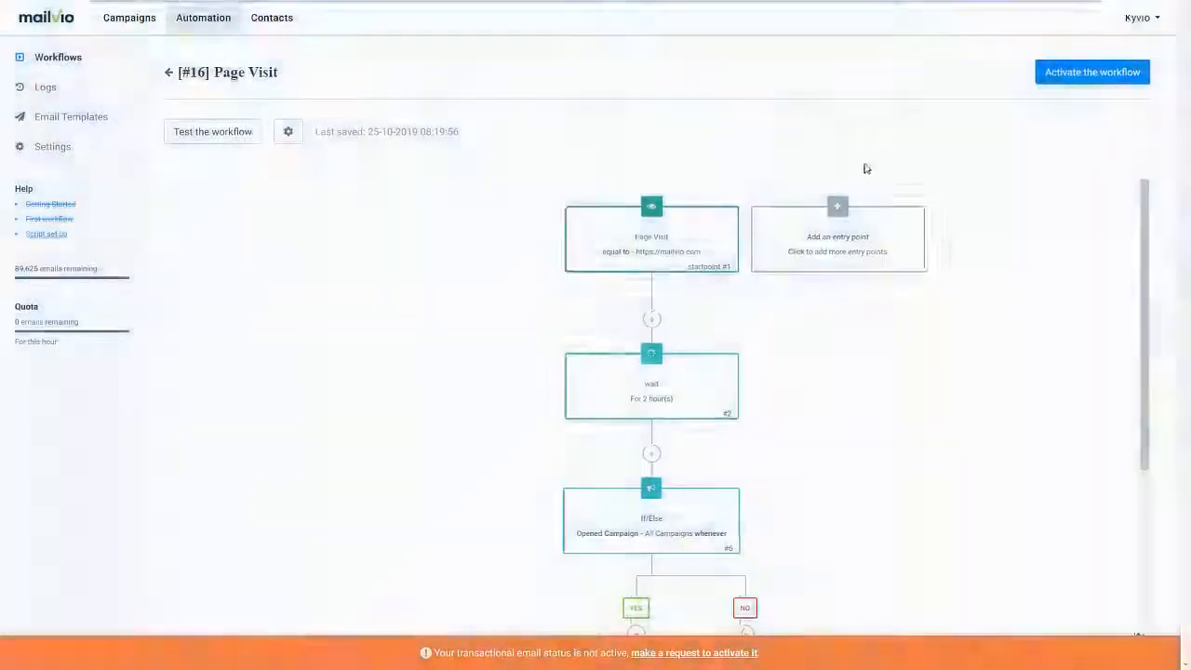
# - Examine the Website Activity entry points and the page-visit trigger settings without adding one
pyautogui.click(843, 233)
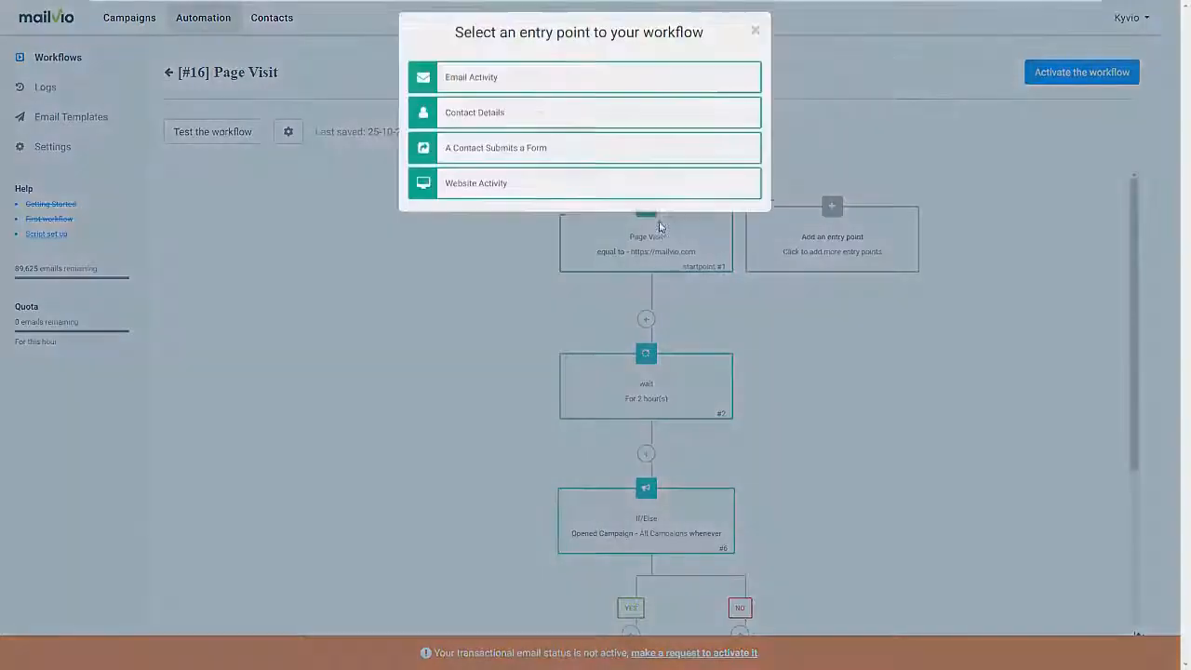
pyautogui.click(532, 199)
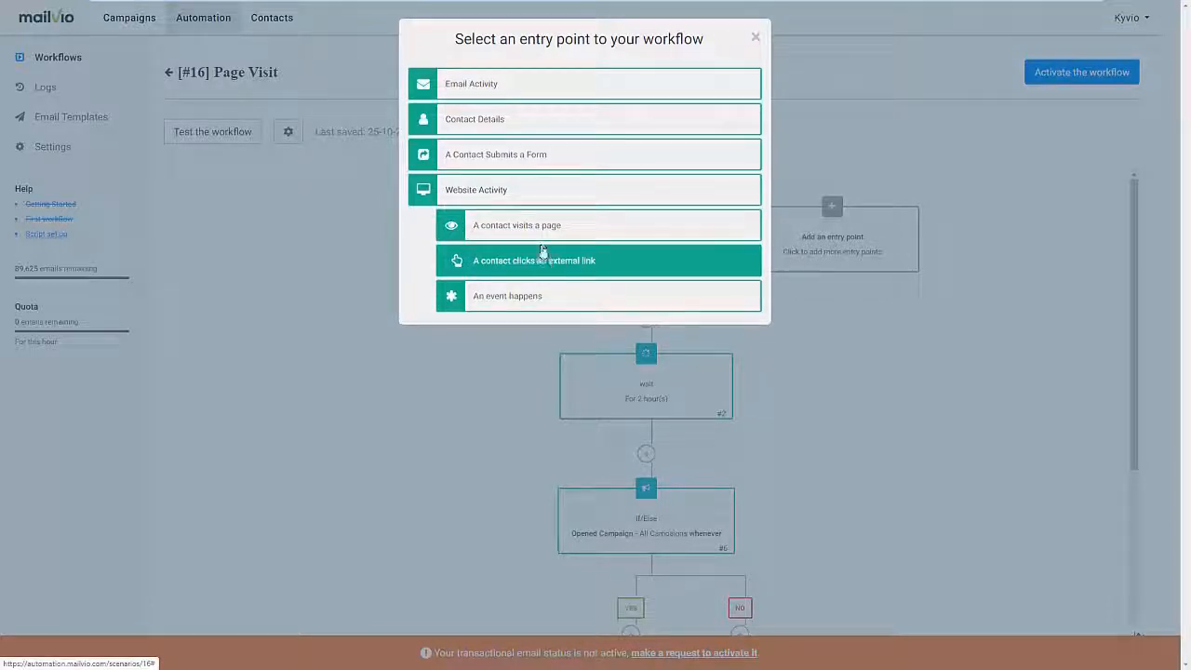
pyautogui.click(547, 229)
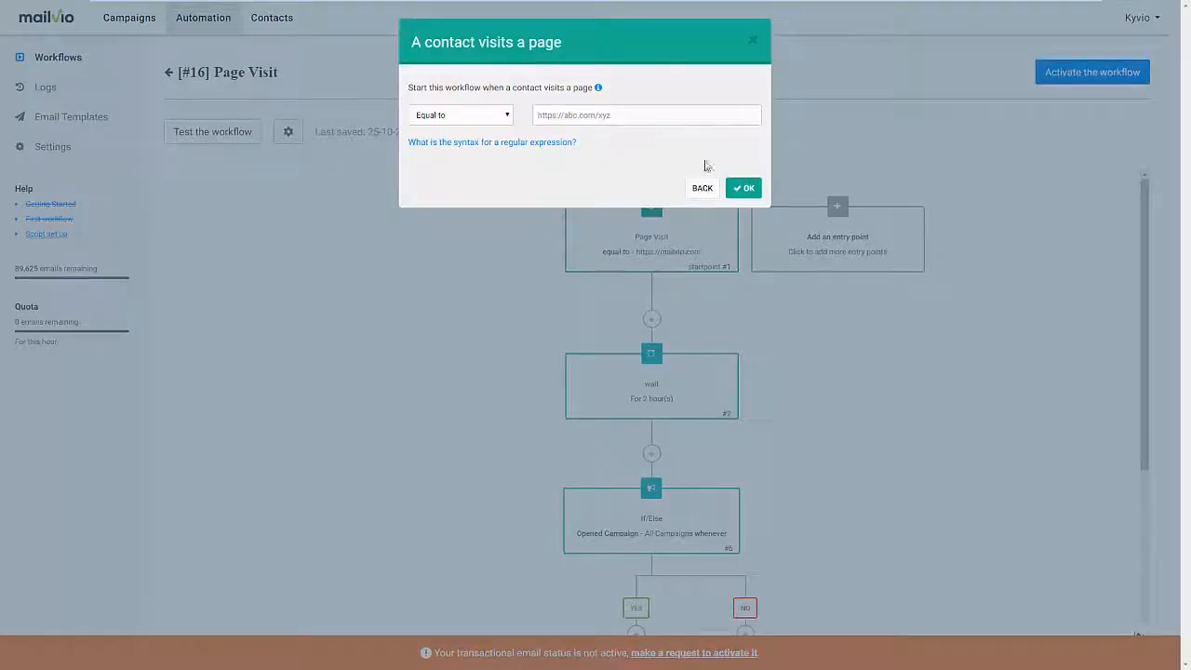
pyautogui.click(702, 188)
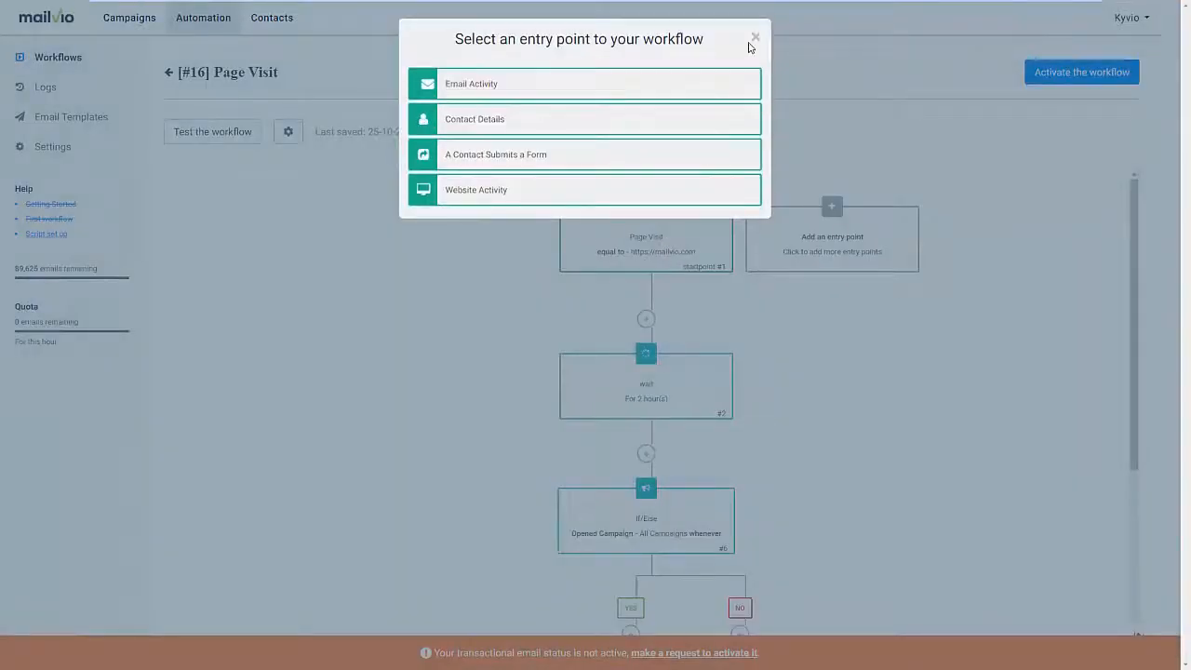
pyautogui.click(754, 37)
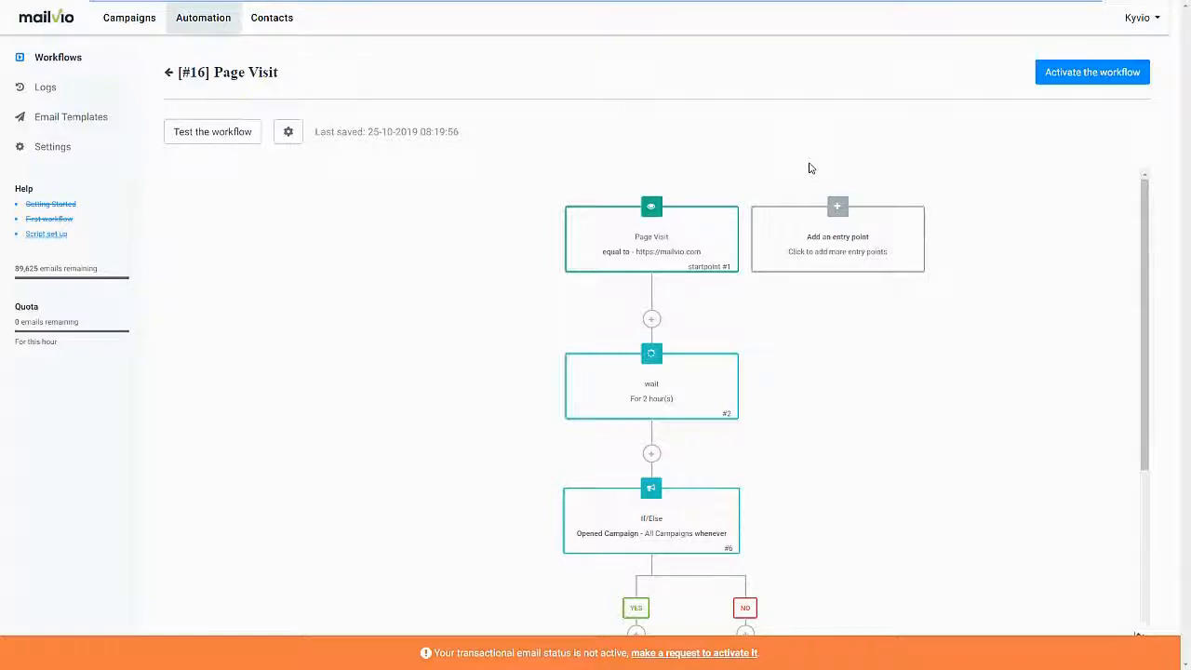
# - Leave the workflow inactive and create an email campaign named "Live Demo" with the subject line "This is a live demo"
pyautogui.click(125, 21)
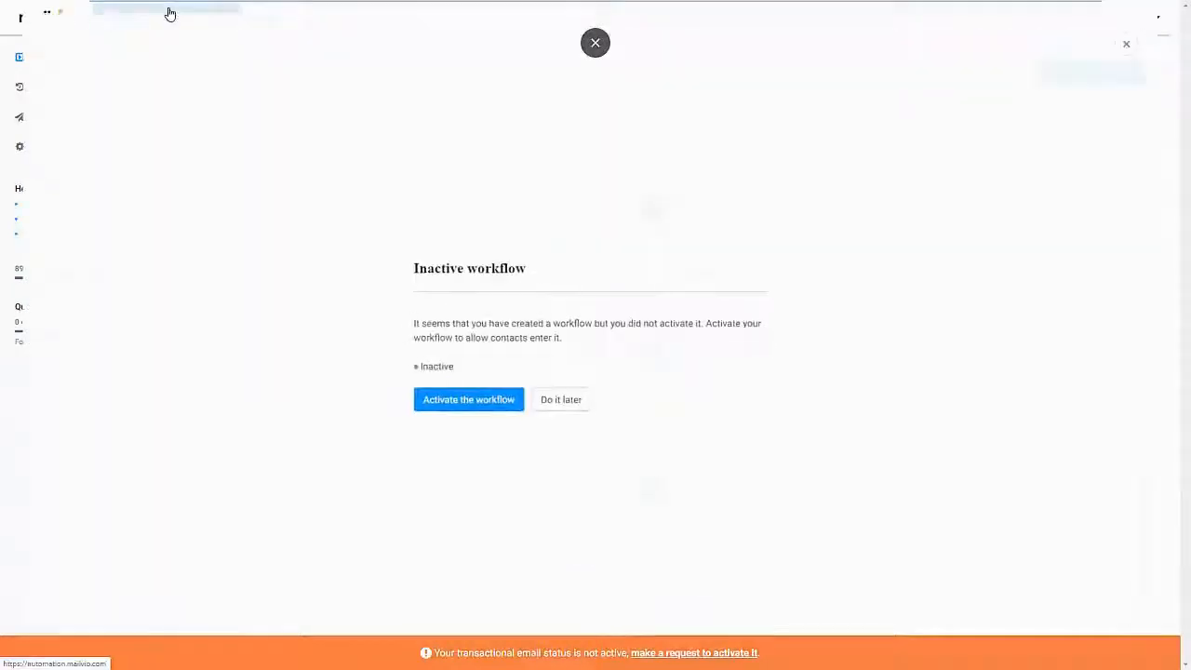
pyautogui.click(542, 415)
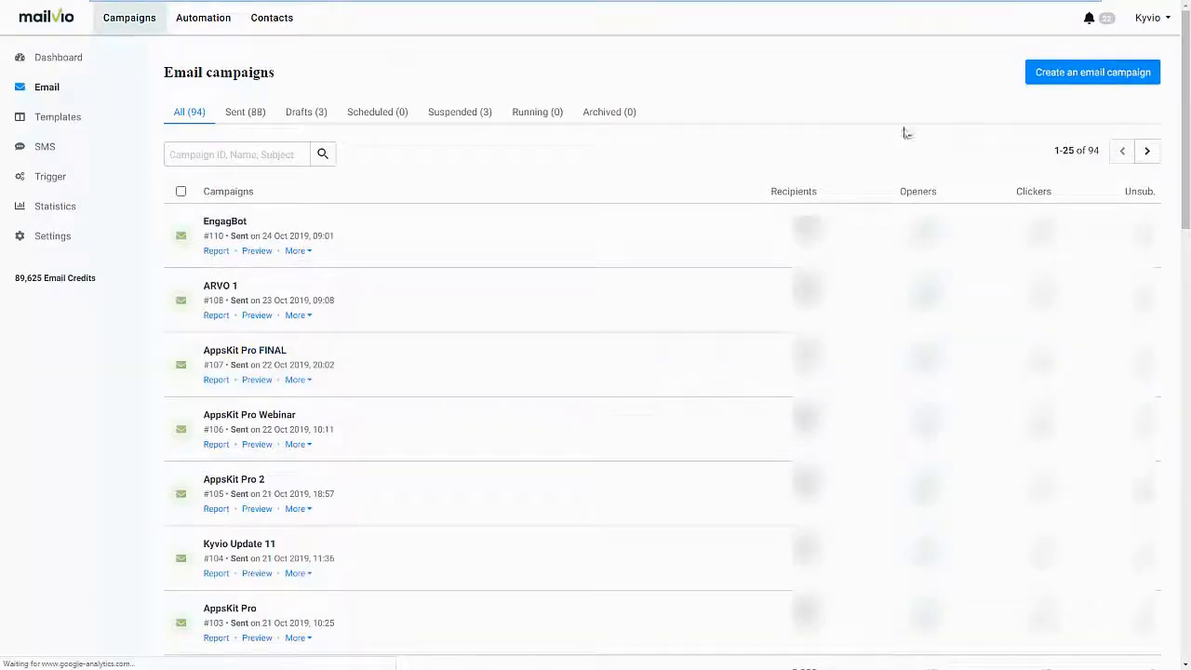
pyautogui.click(1049, 80)
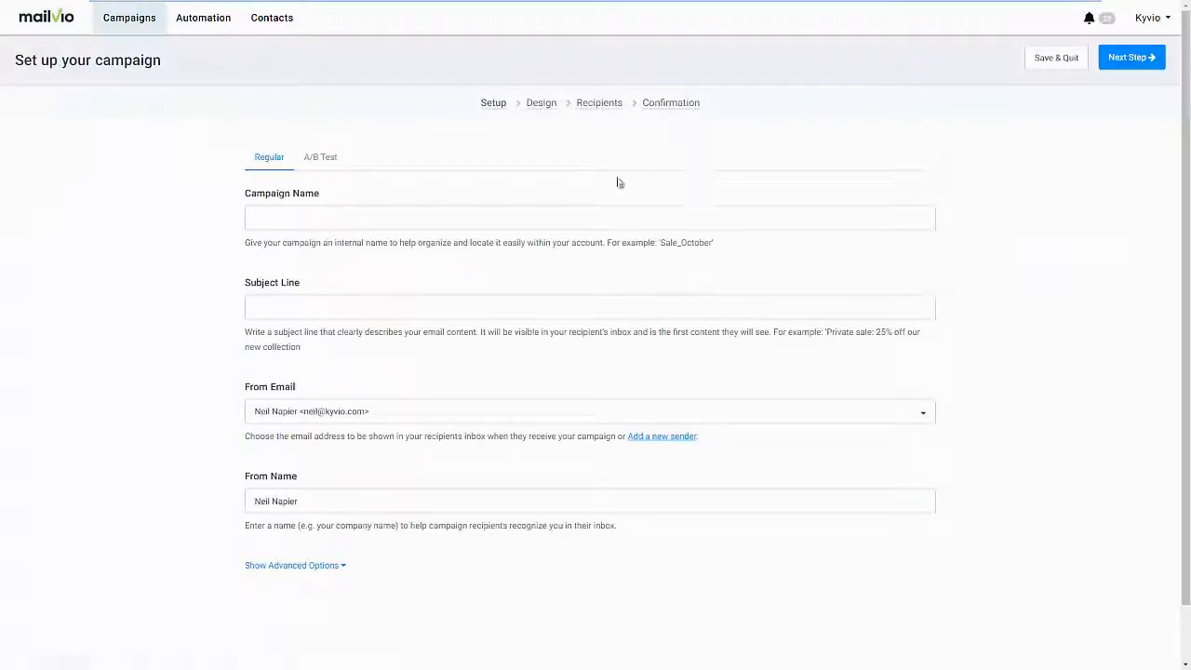
pyautogui.click(355, 224)
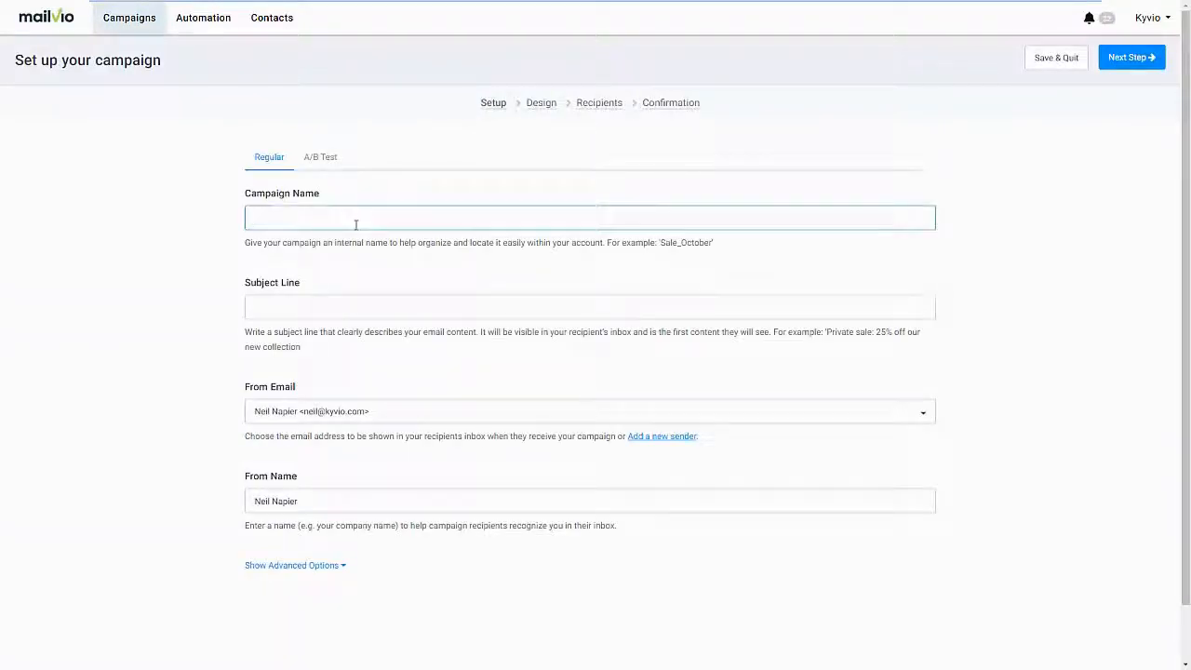
pyautogui.write('Live Demo')
pyautogui.press('Tab')
pyautogui.write('This is a live demo')
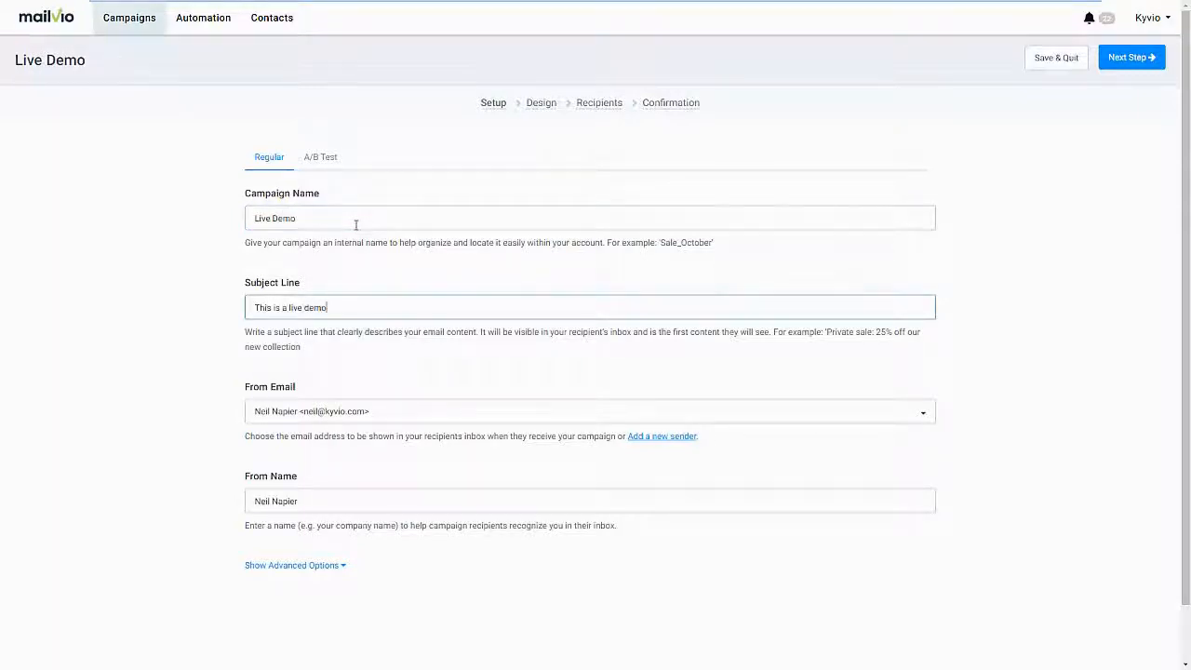
# - Show the campaign's advanced options and look through them, including the Reply-To address and To field customization
pyautogui.click(311, 566)
pyautogui.scroll(-1, 369, 578)
pyautogui.scroll(-4, 368, 578)
pyautogui.scroll(5, 368, 574)
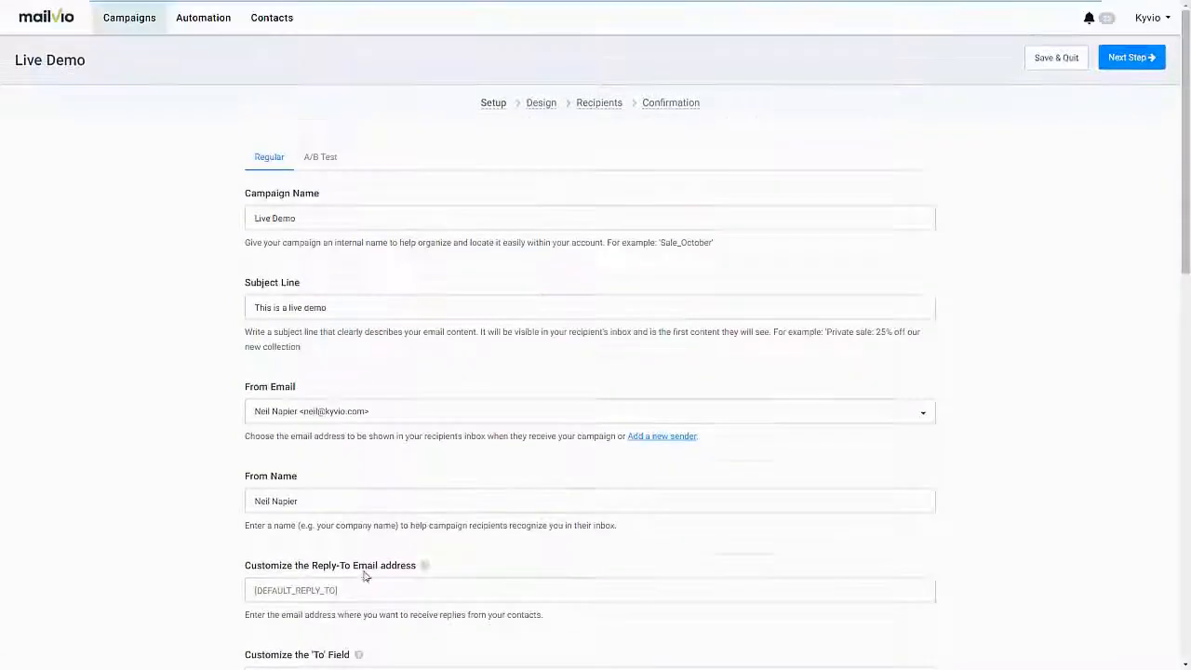
# - Make the campaign an A/B test with "This demo rocks!" as subject line B and continue to the design stage
pyautogui.click(331, 170)
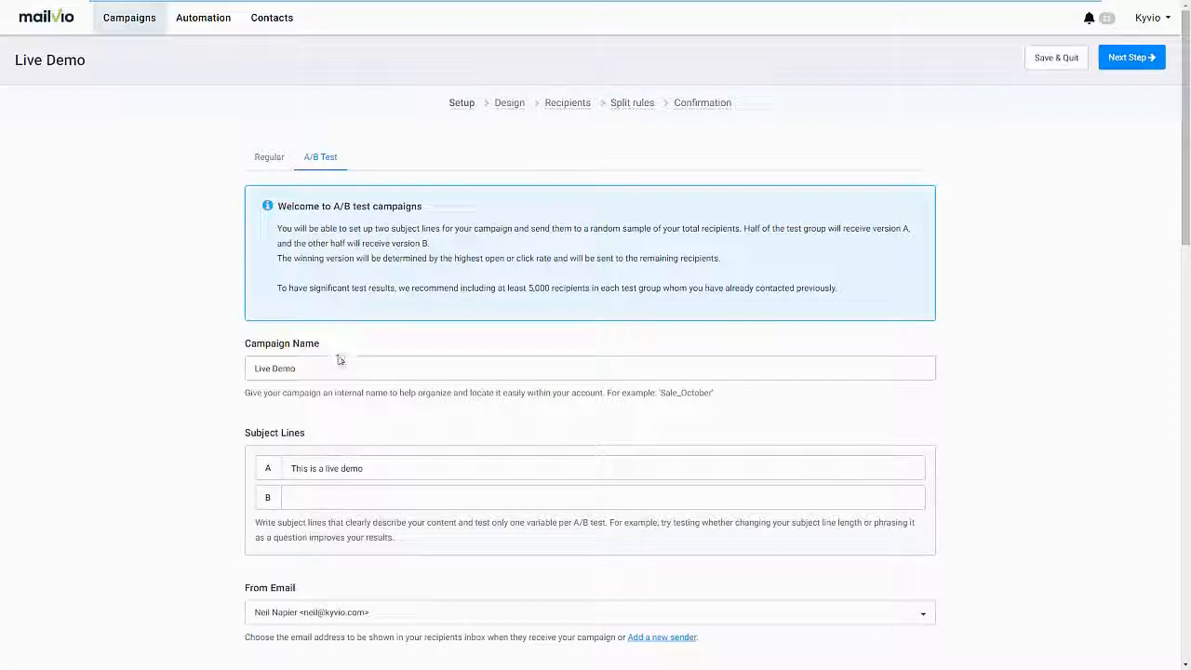
pyautogui.click(341, 487)
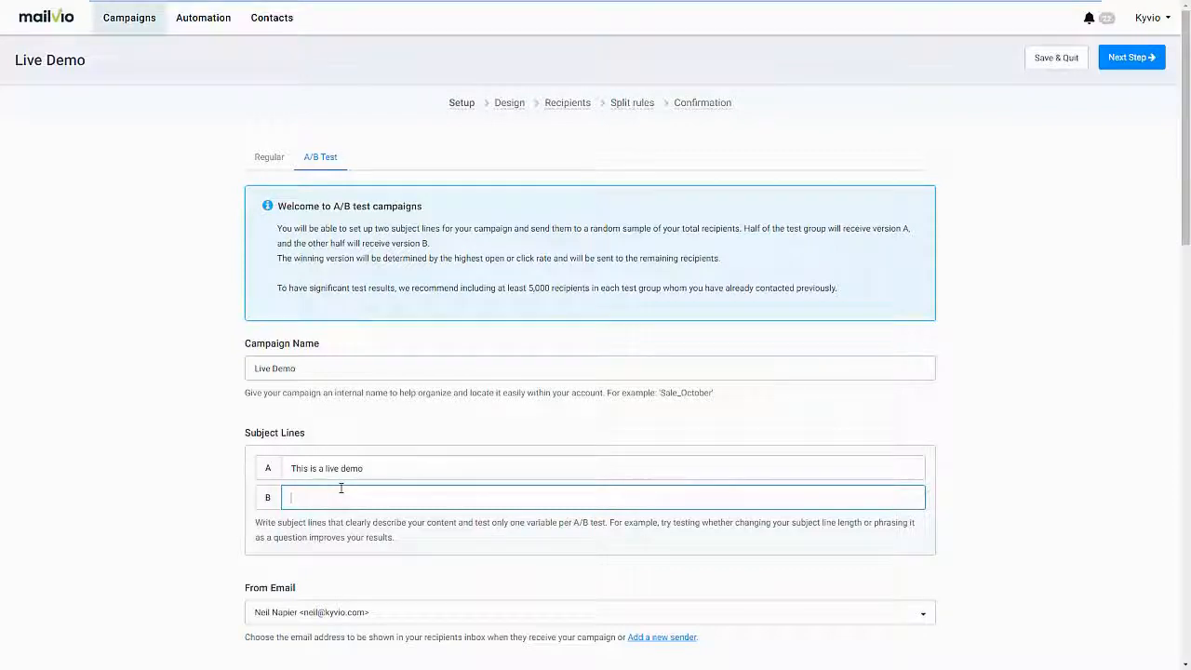
pyautogui.write('This demo rocks!')
pyautogui.scroll(-3, 431, 564)
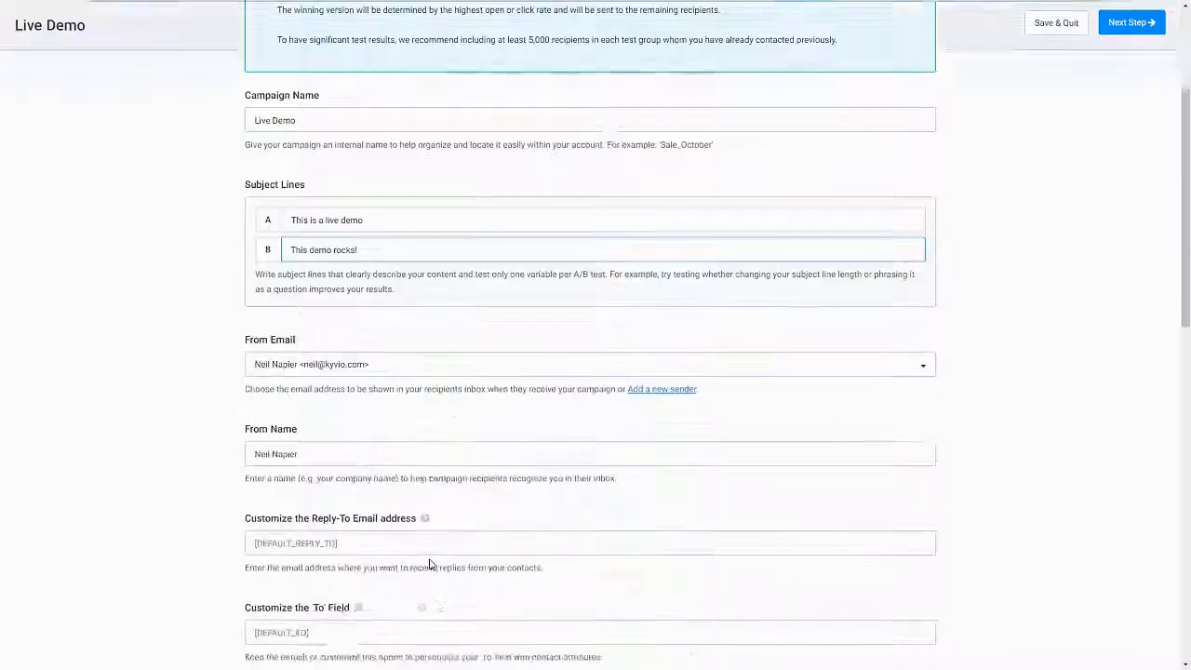
pyautogui.scroll(2, 909, 341)
pyautogui.scroll(1, 909, 341)
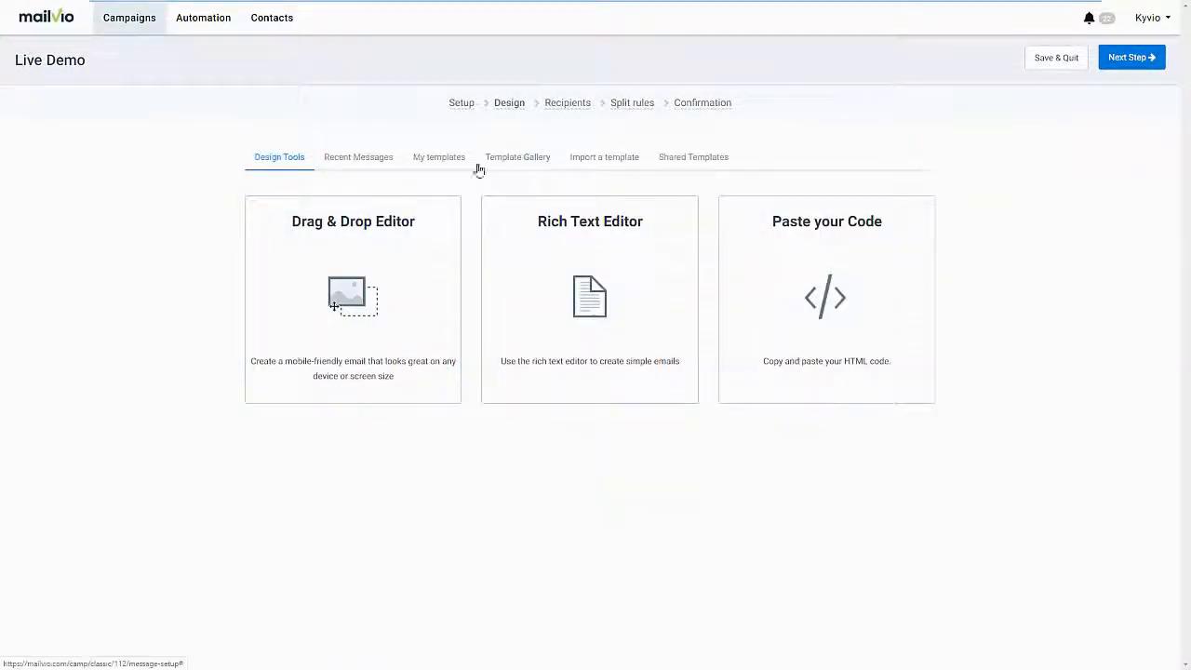
# - Browse the email designs in the template gallery
pyautogui.click(548, 171)
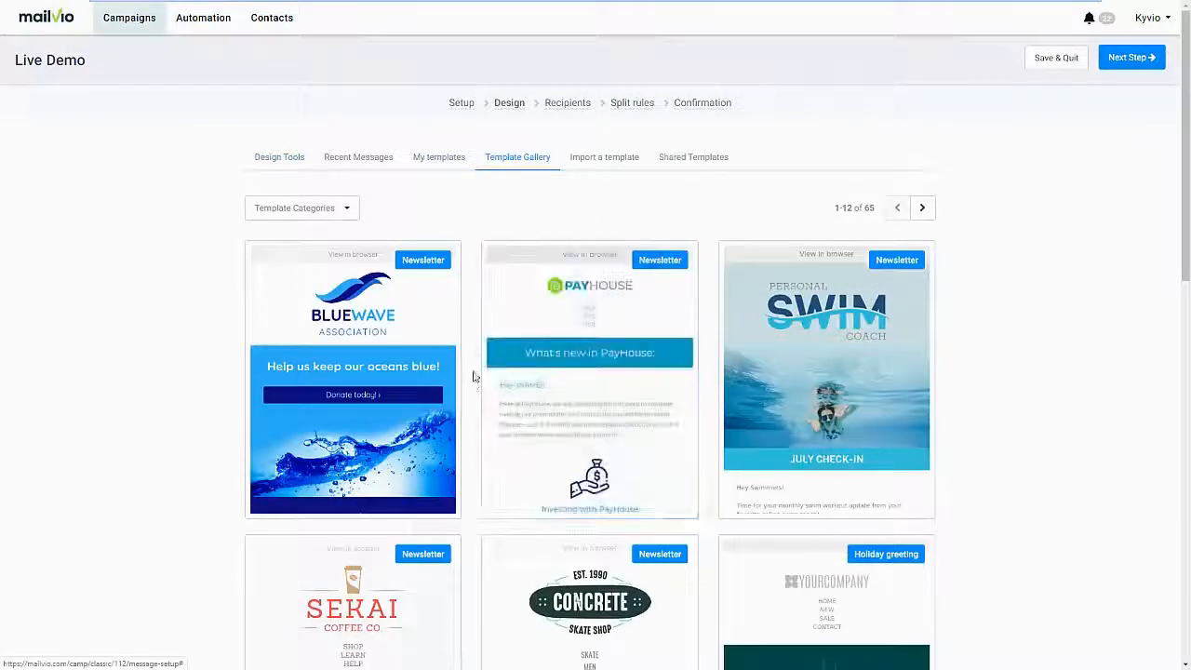
pyautogui.scroll(-6, 474, 377)
pyautogui.scroll(4, 468, 396)
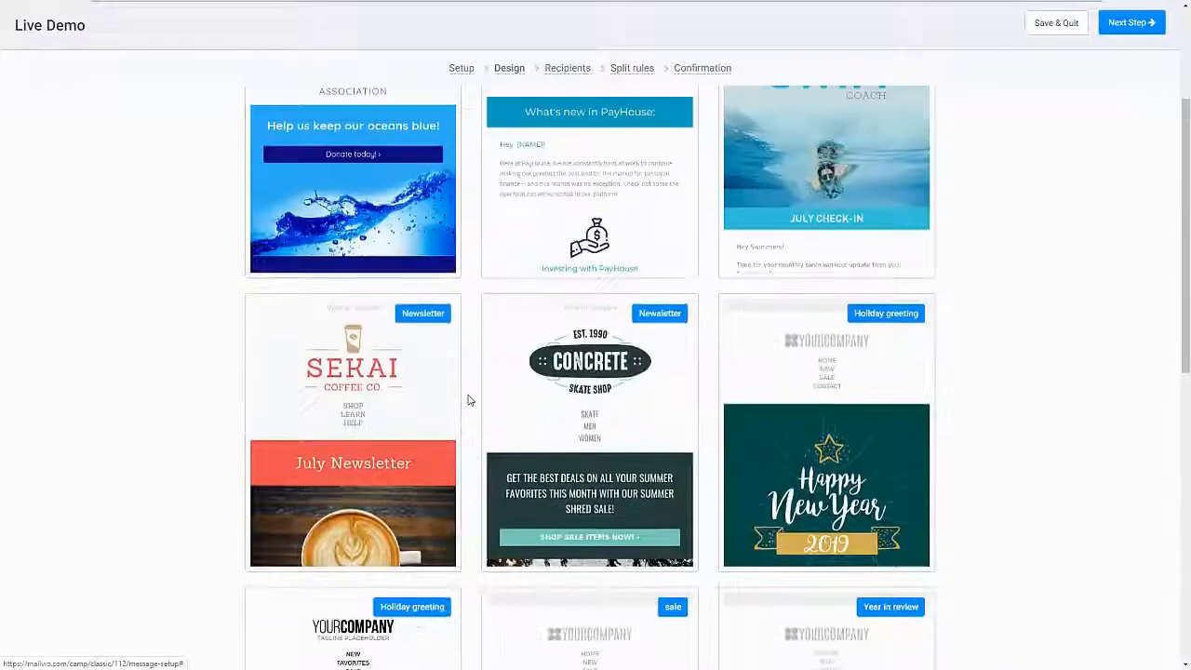
pyautogui.scroll(-6, 468, 400)
pyautogui.scroll(9, 464, 402)
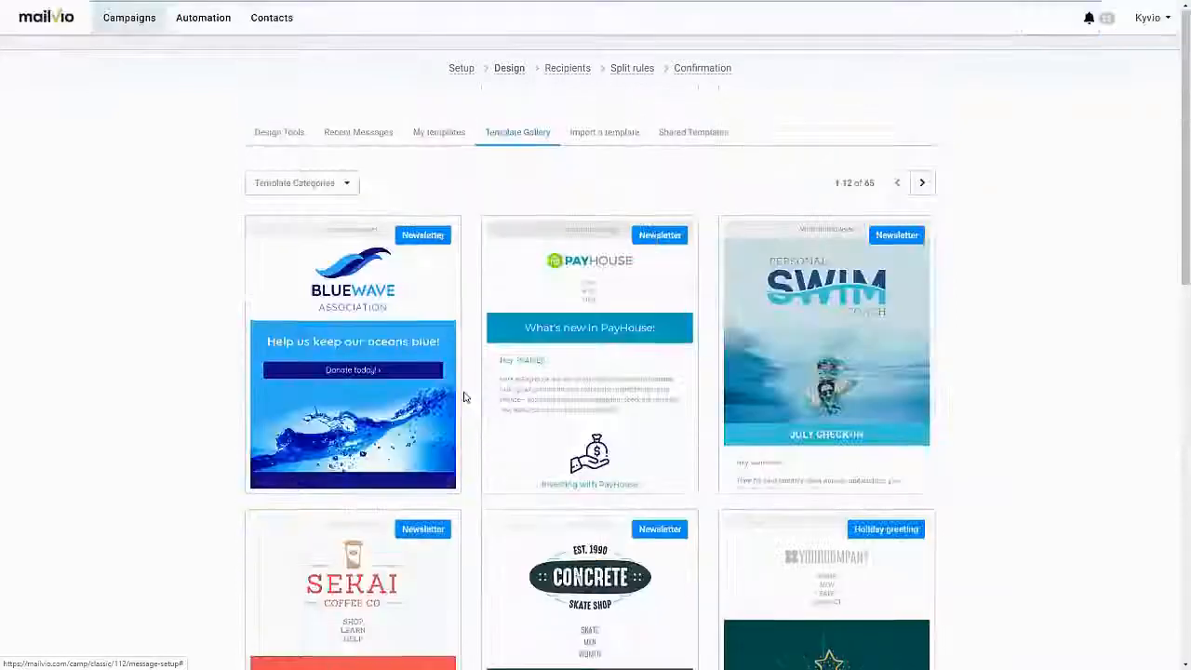
# - Preview the Personal Swim Coach newsletter design from the template gallery and look through its full contents
pyautogui.scroll(2, 465, 397)
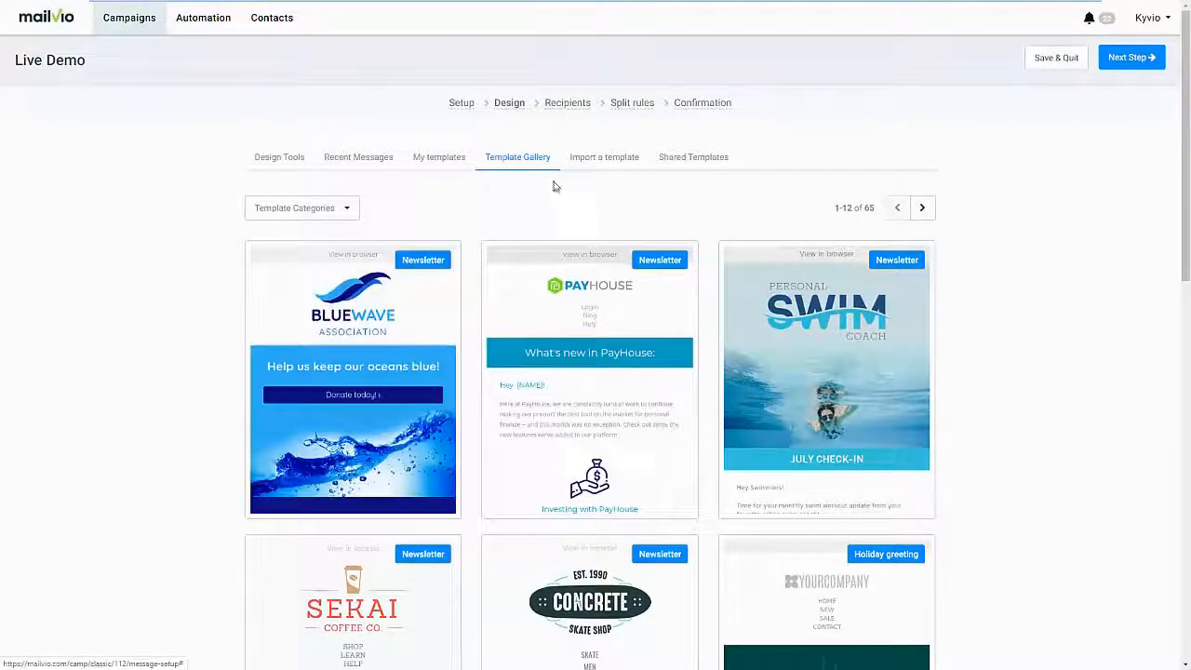
pyautogui.click(306, 168)
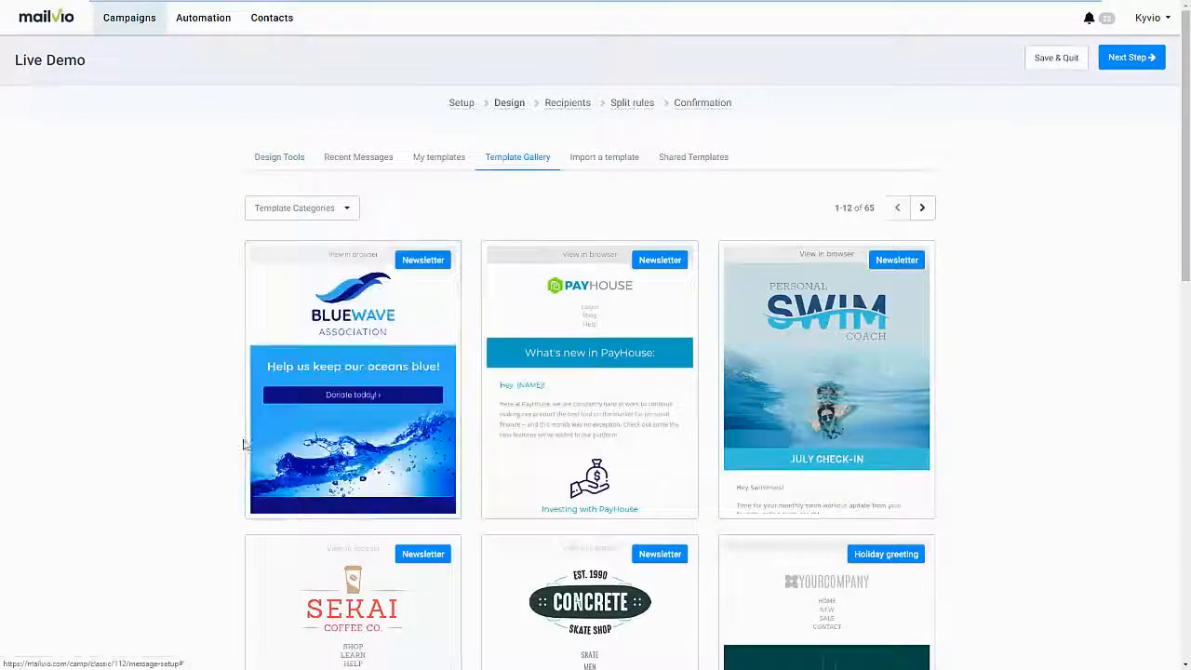
pyautogui.scroll(-3, 896, 242)
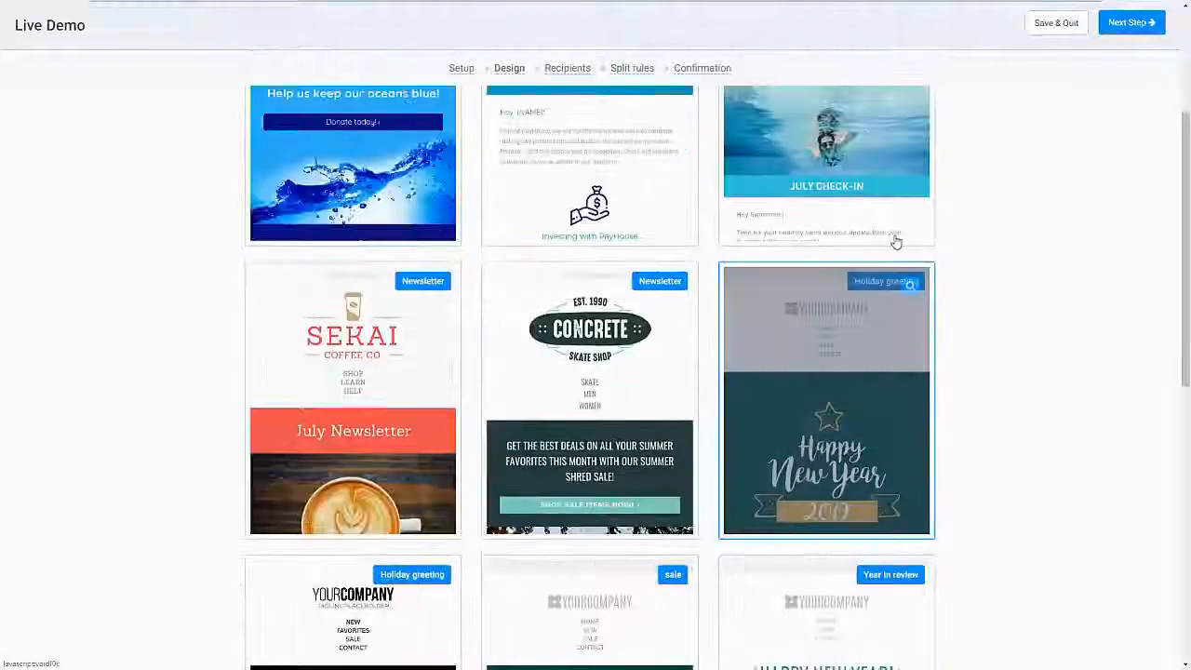
pyautogui.scroll(2, 896, 242)
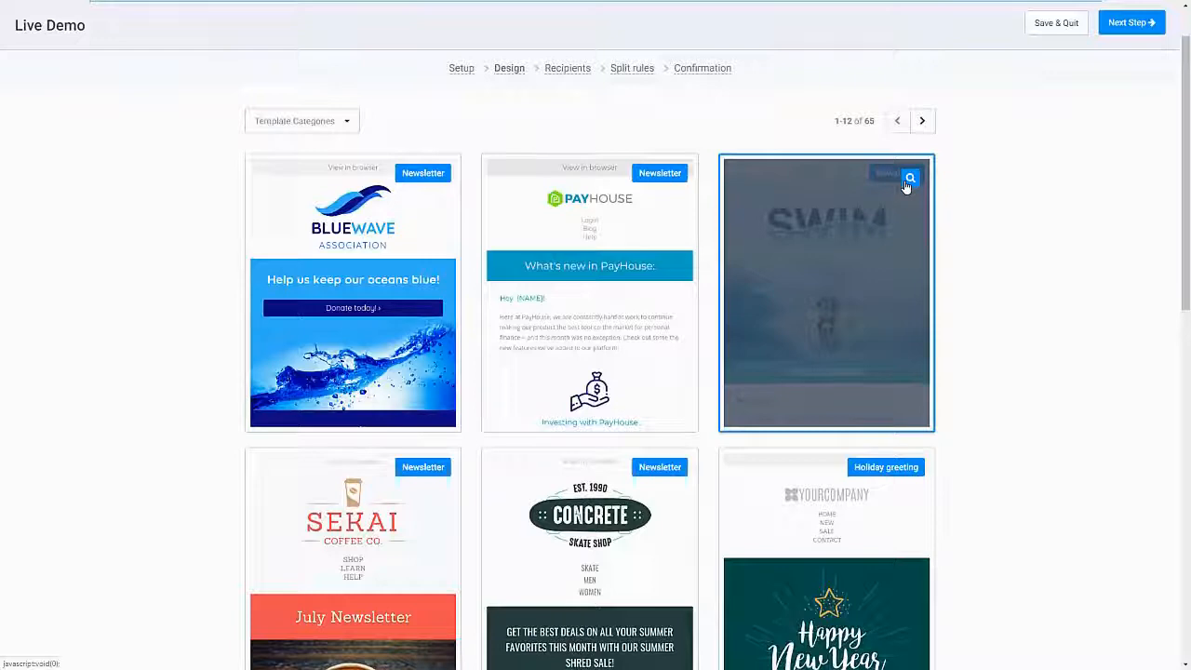
pyautogui.click(906, 183)
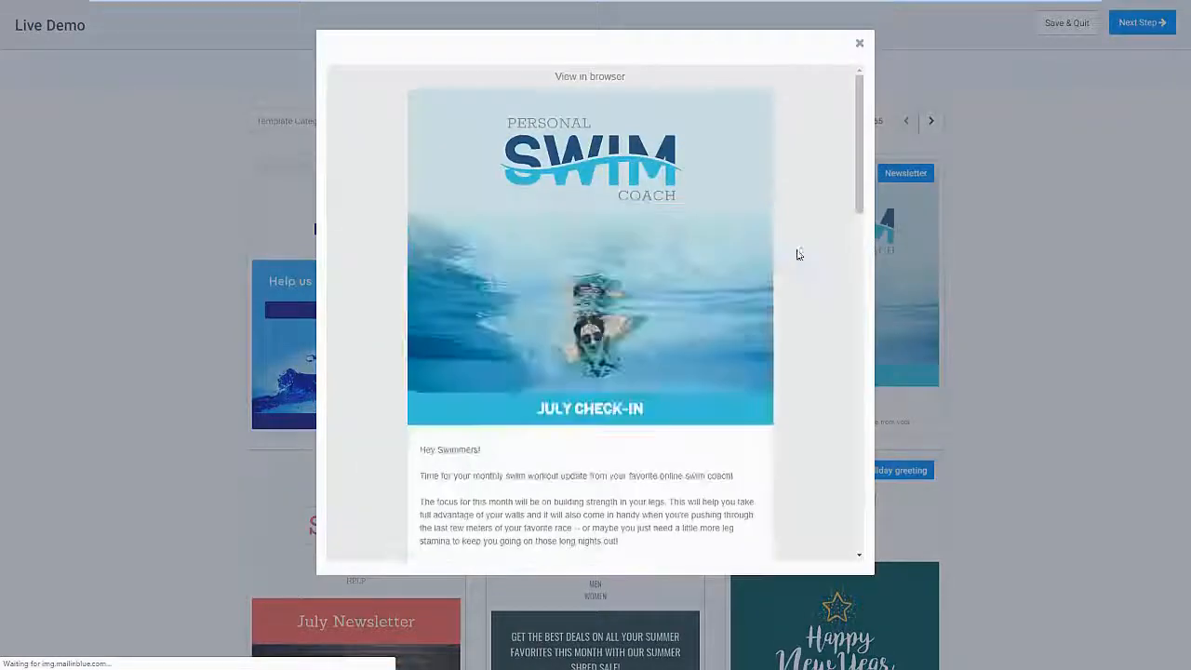
pyautogui.scroll(-3, 784, 289)
pyautogui.scroll(-15, 784, 289)
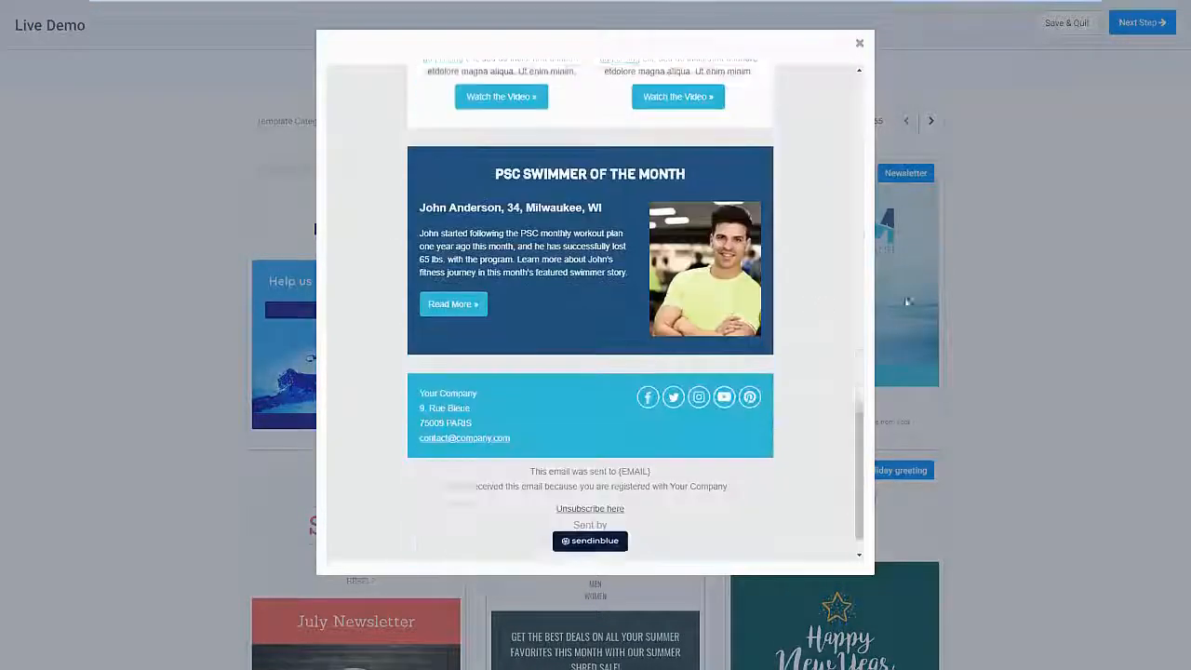
pyautogui.click(1007, 294)
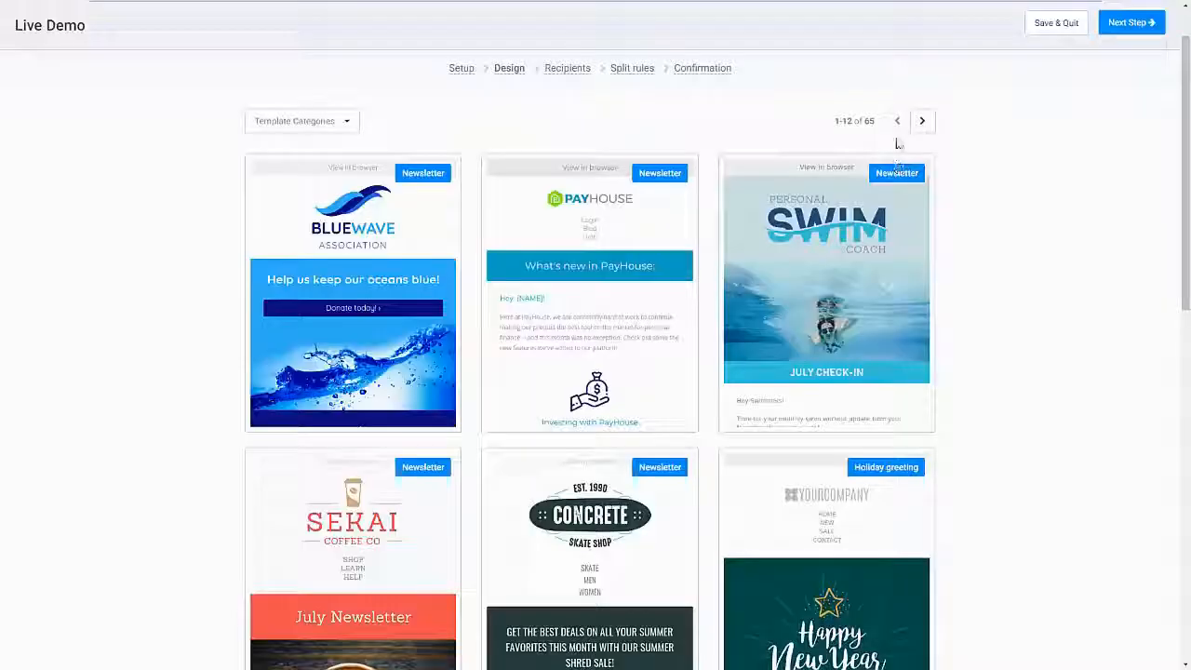
# - Choose the Personal Swim Coach template as the email design, look through it in the editor, and save it
pyautogui.click(845, 333)
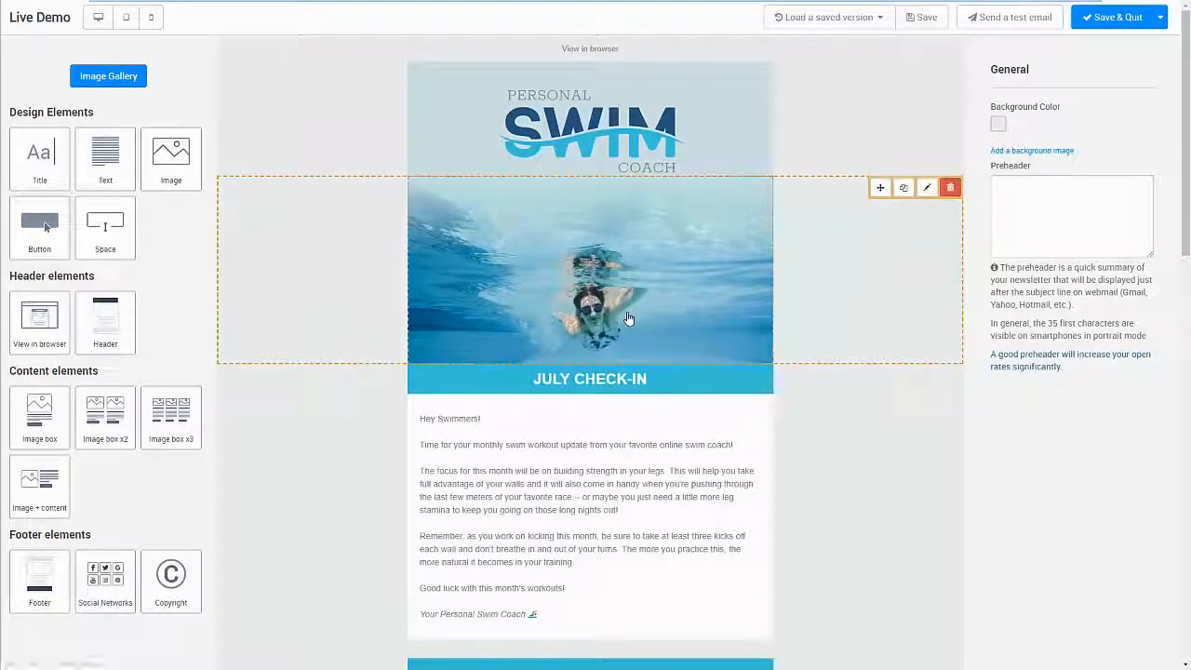
pyautogui.scroll(-2, 625, 381)
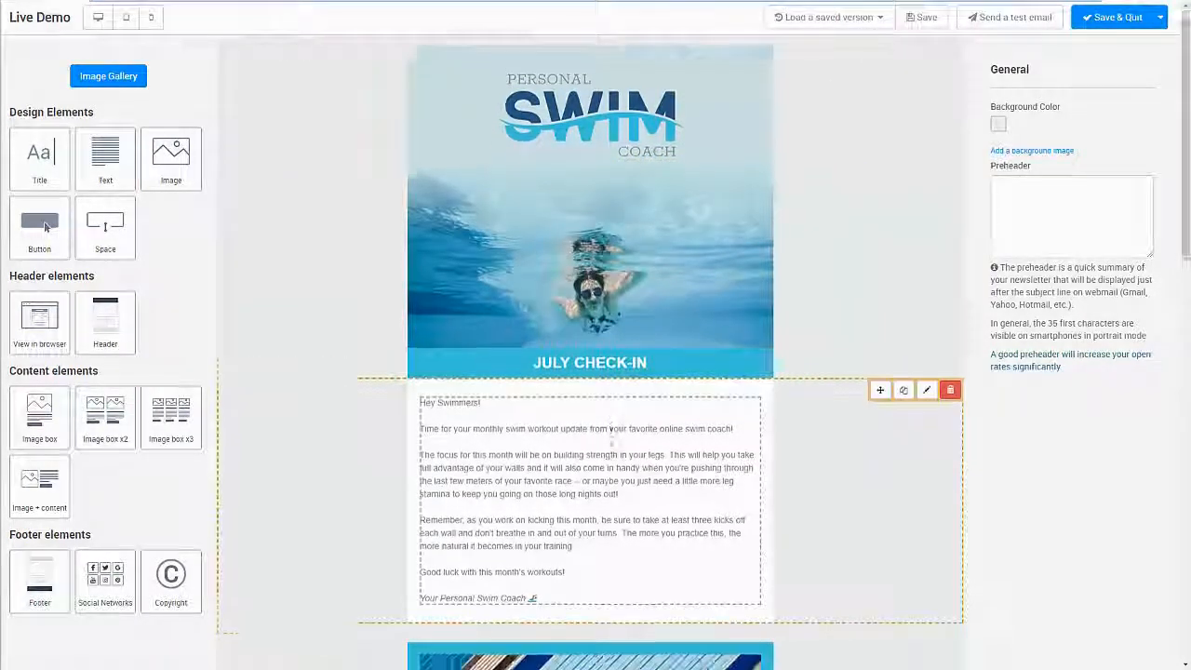
pyautogui.scroll(-2, 566, 555)
pyautogui.scroll(-2, 567, 556)
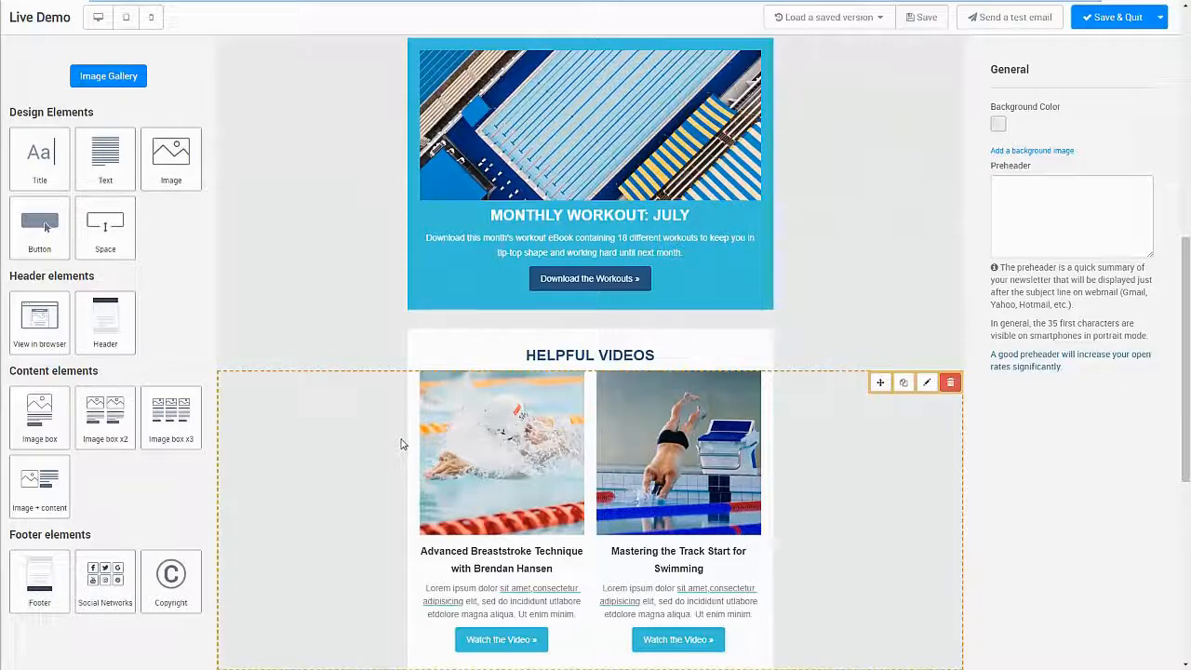
pyautogui.scroll(4, 828, 250)
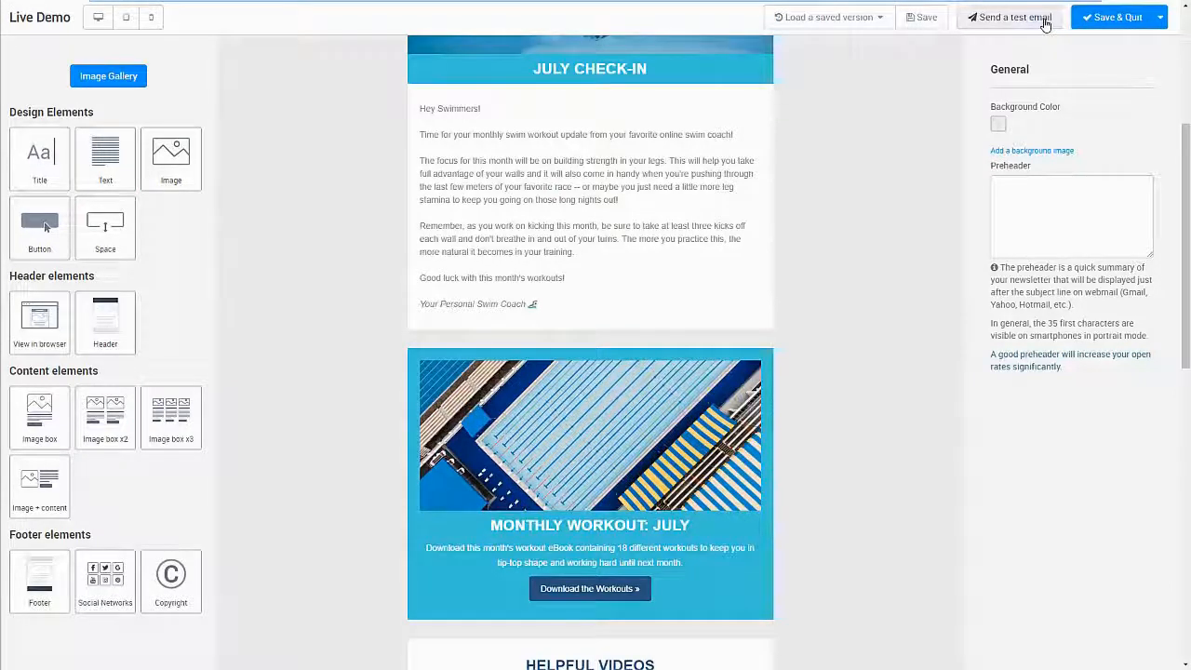
pyautogui.click(1119, 20)
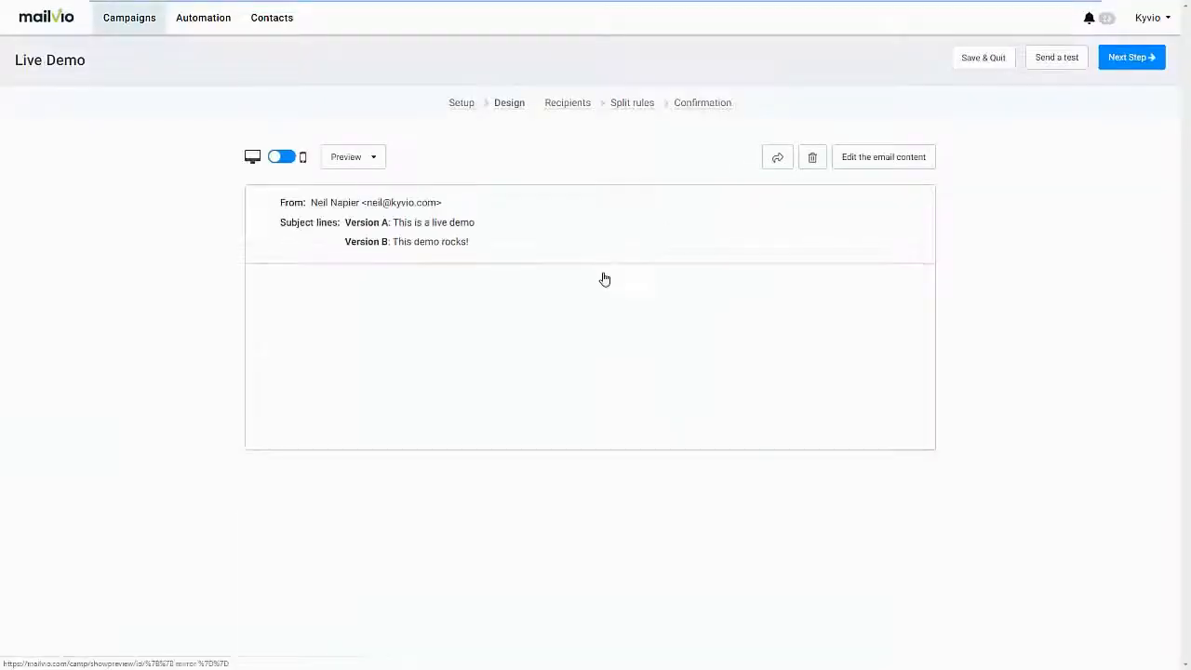
# - Look through the saved email's desktop preview, check the recipients stage, and return to the design stage
pyautogui.scroll(-1, 825, 347)
pyautogui.scroll(-15, 825, 347)
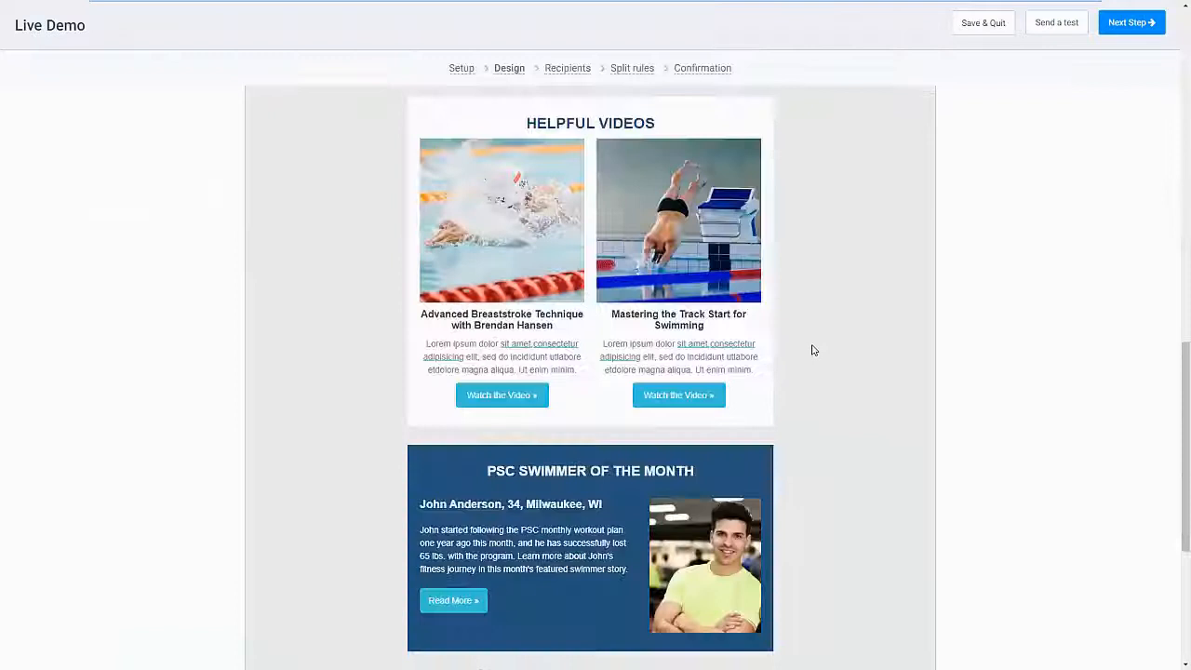
pyautogui.scroll(15, 828, 341)
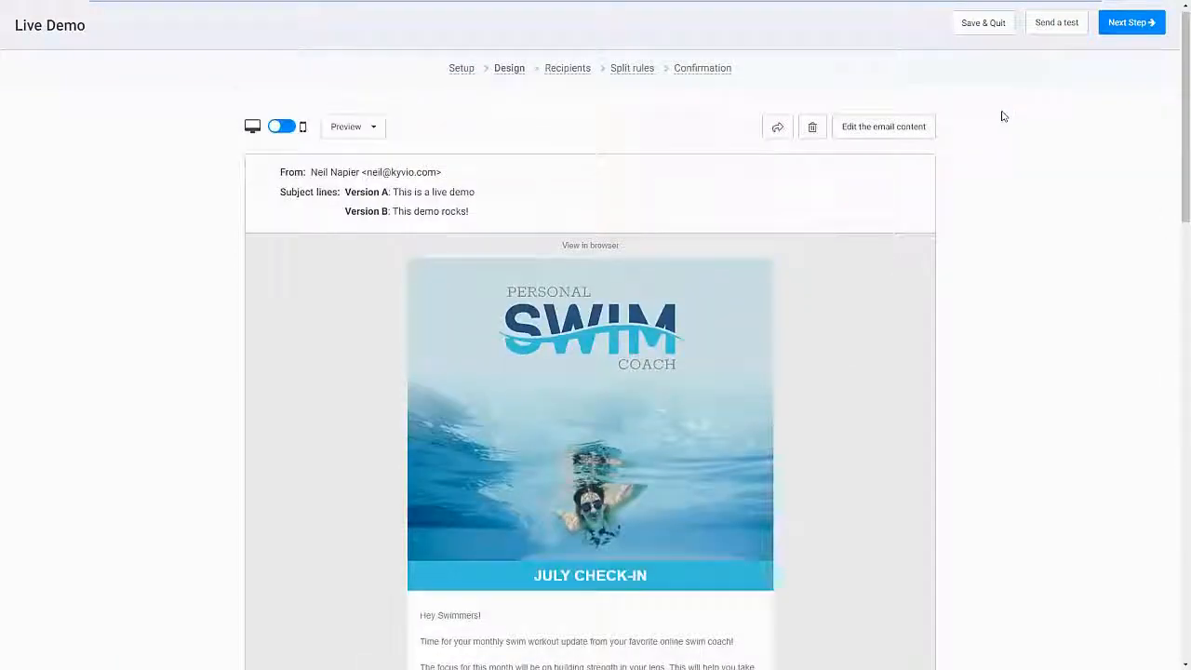
pyautogui.click(1126, 59)
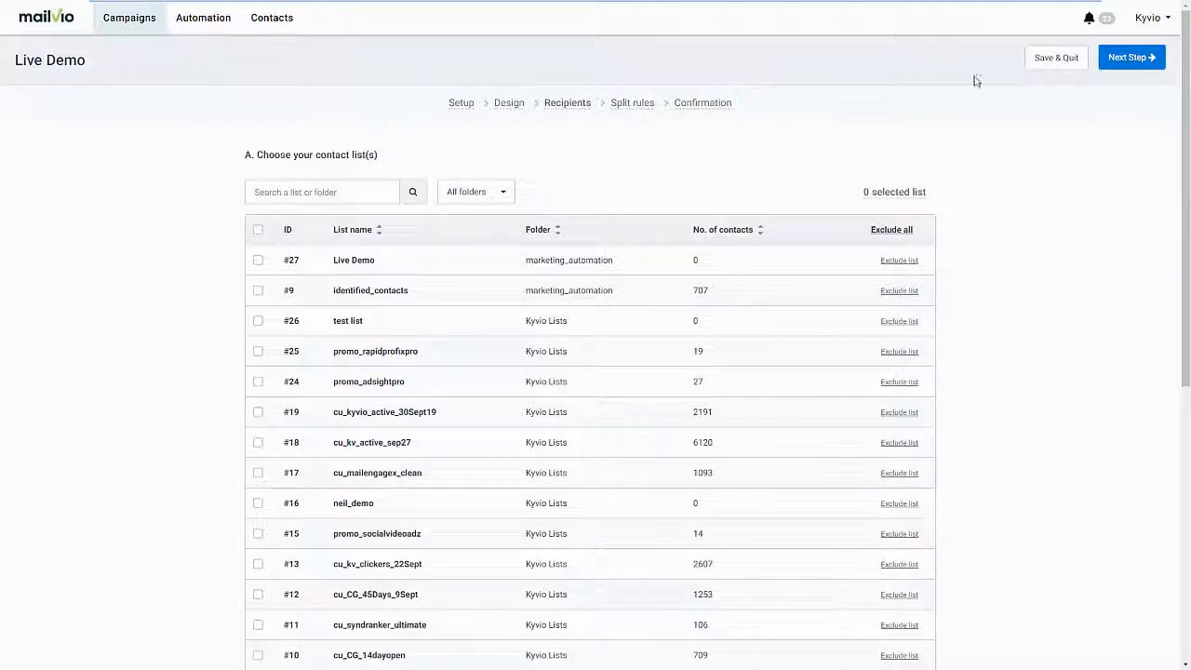
pyautogui.moveTo(513, 106)
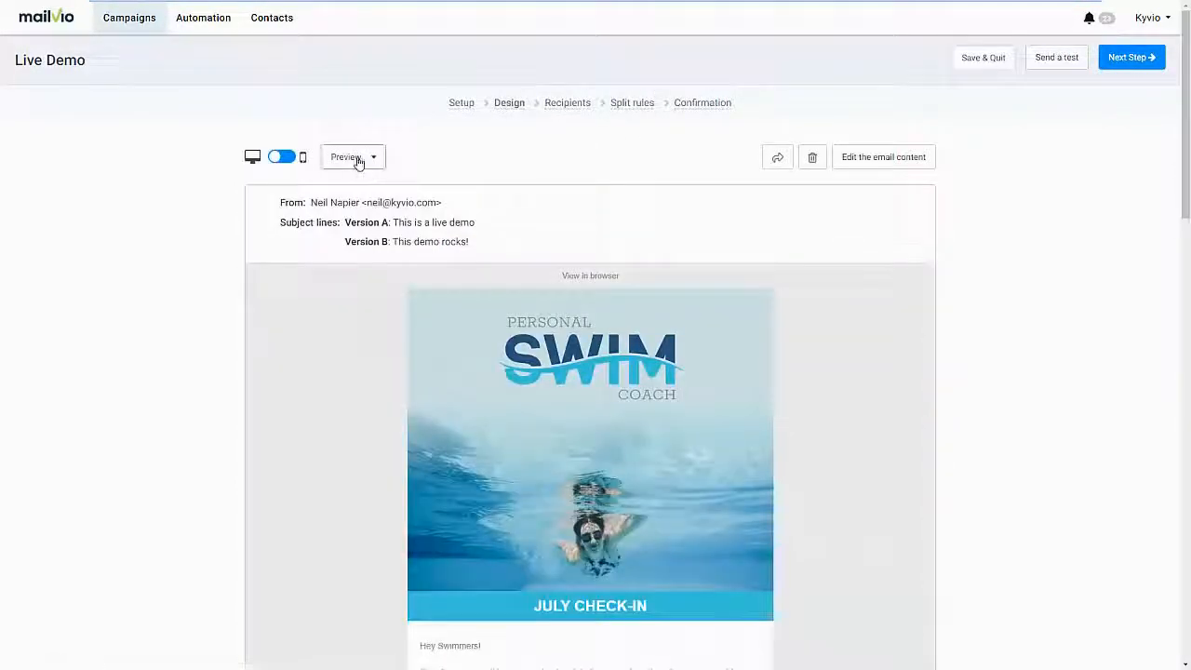
# - Look through the email in the mobile preview and show the other available preview options
pyautogui.click(294, 164)
pyautogui.scroll(-10, 553, 364)
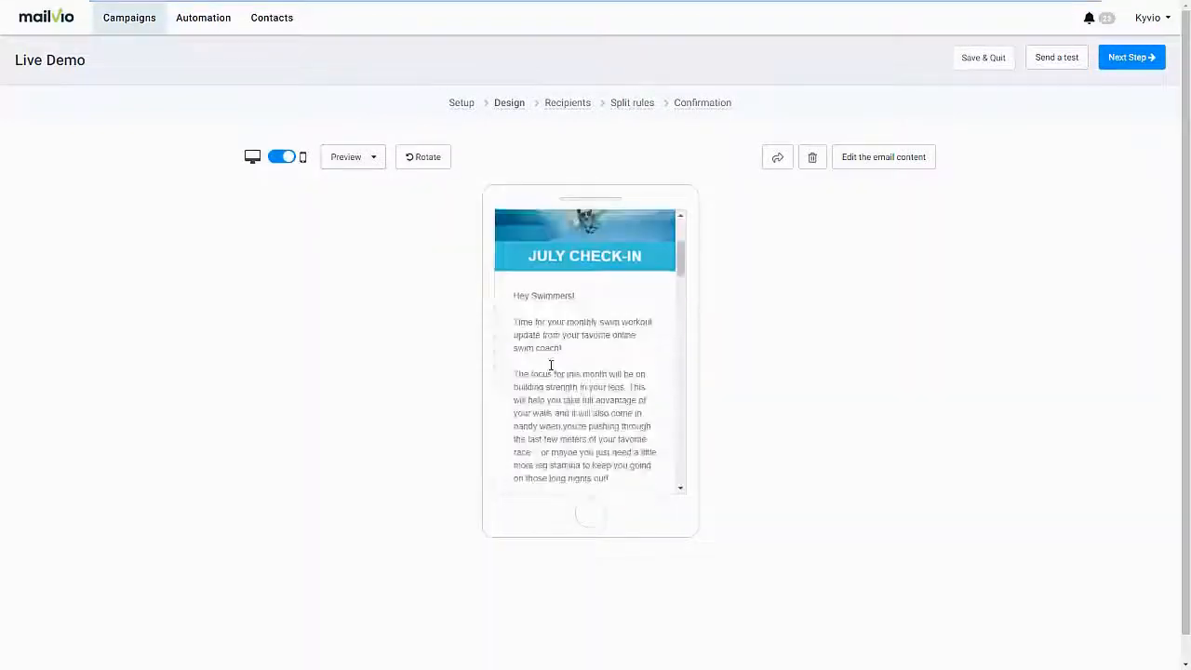
pyautogui.click(372, 158)
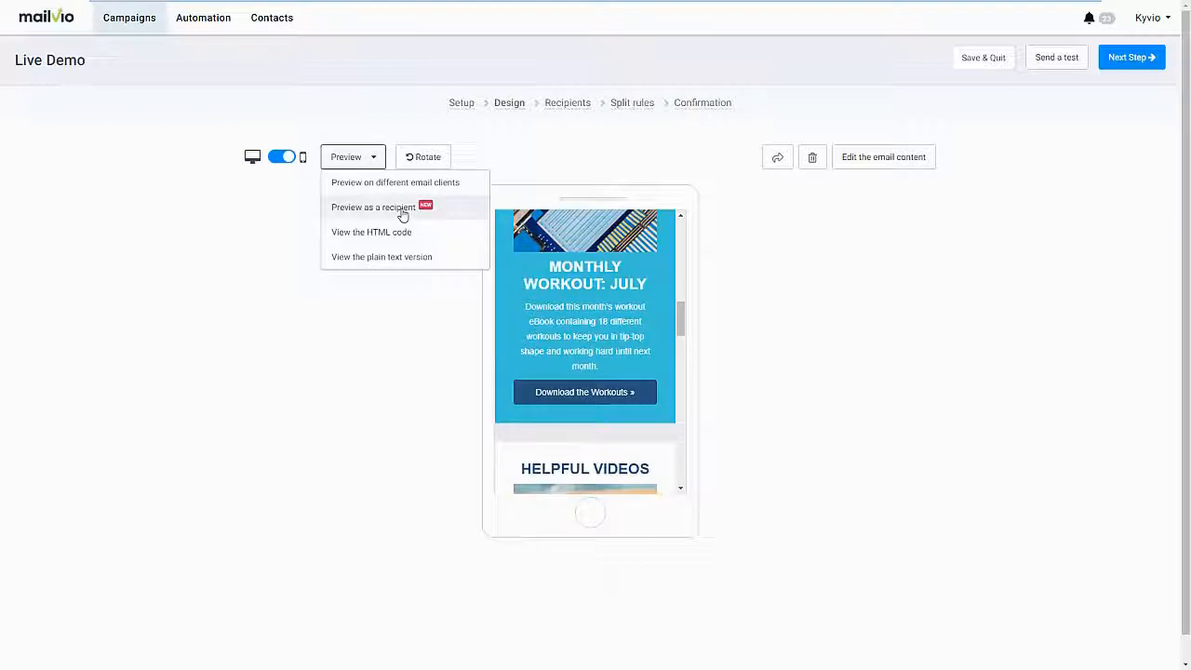
pyautogui.click(730, 236)
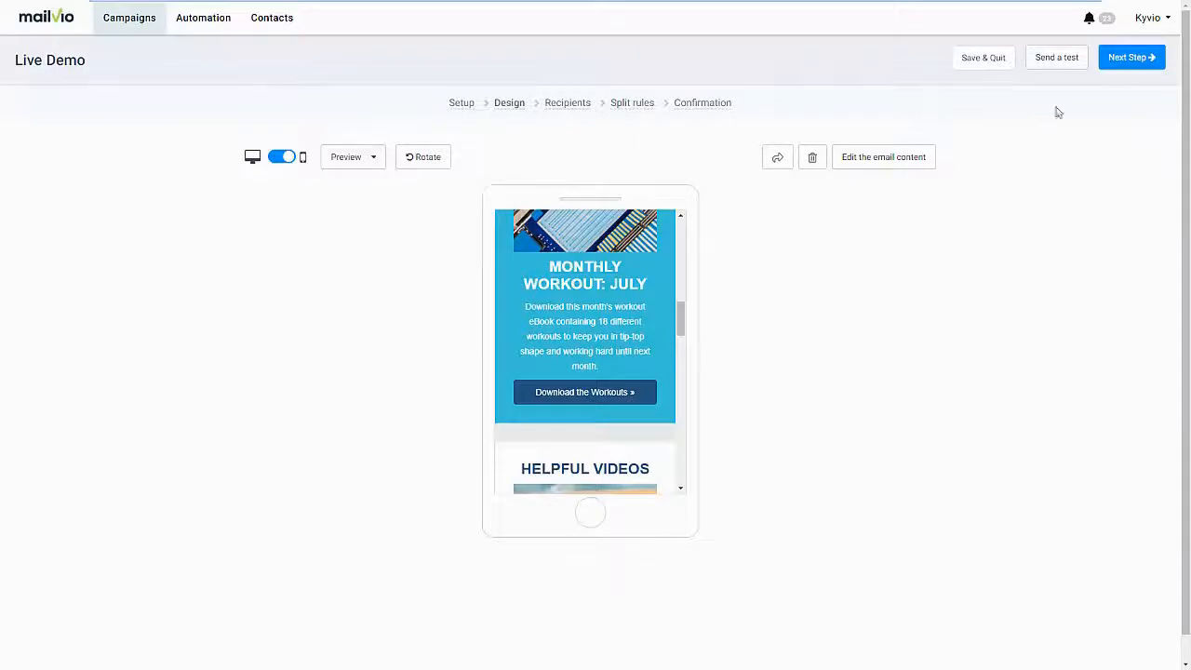
# - At the recipients stage, select all contact lists, exclude cu_kv_active_sep27 and cu_kyvio_active_30Sept19, and update the recipient count
pyautogui.click(1122, 62)
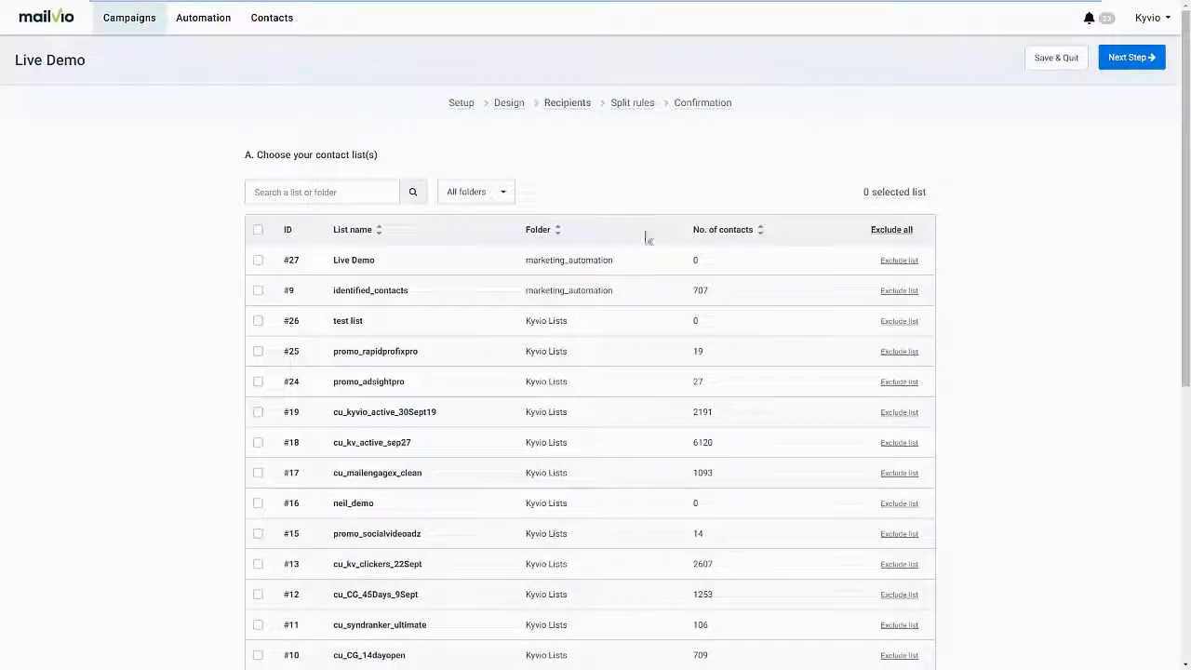
pyautogui.click(258, 229)
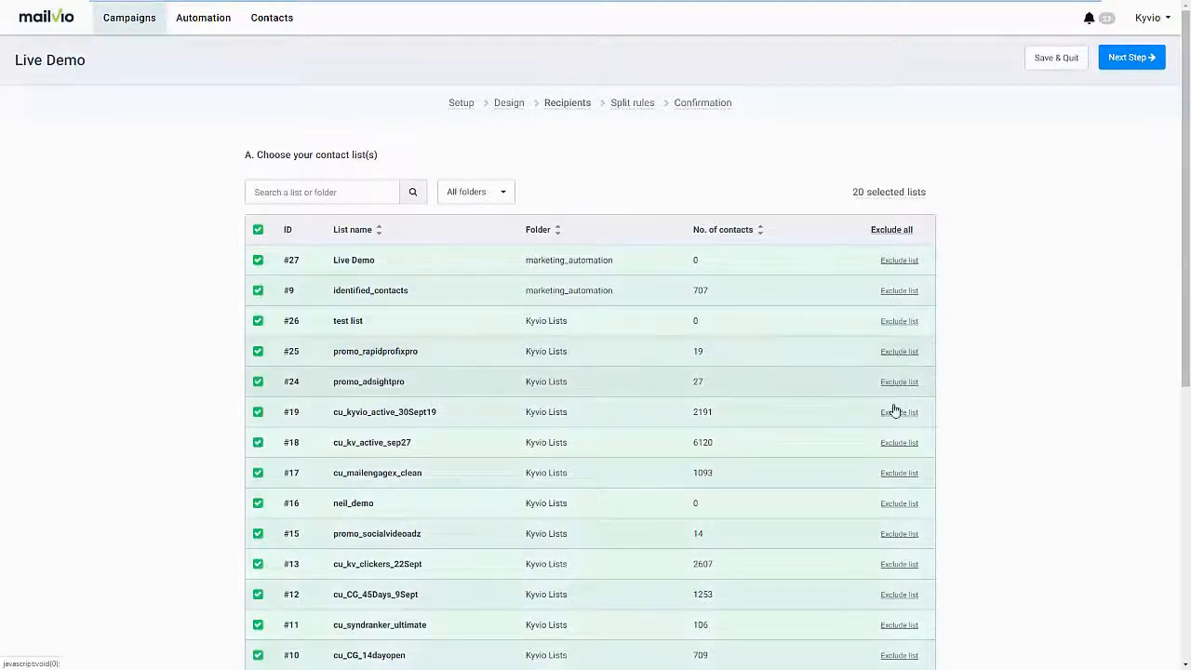
pyautogui.click(899, 442)
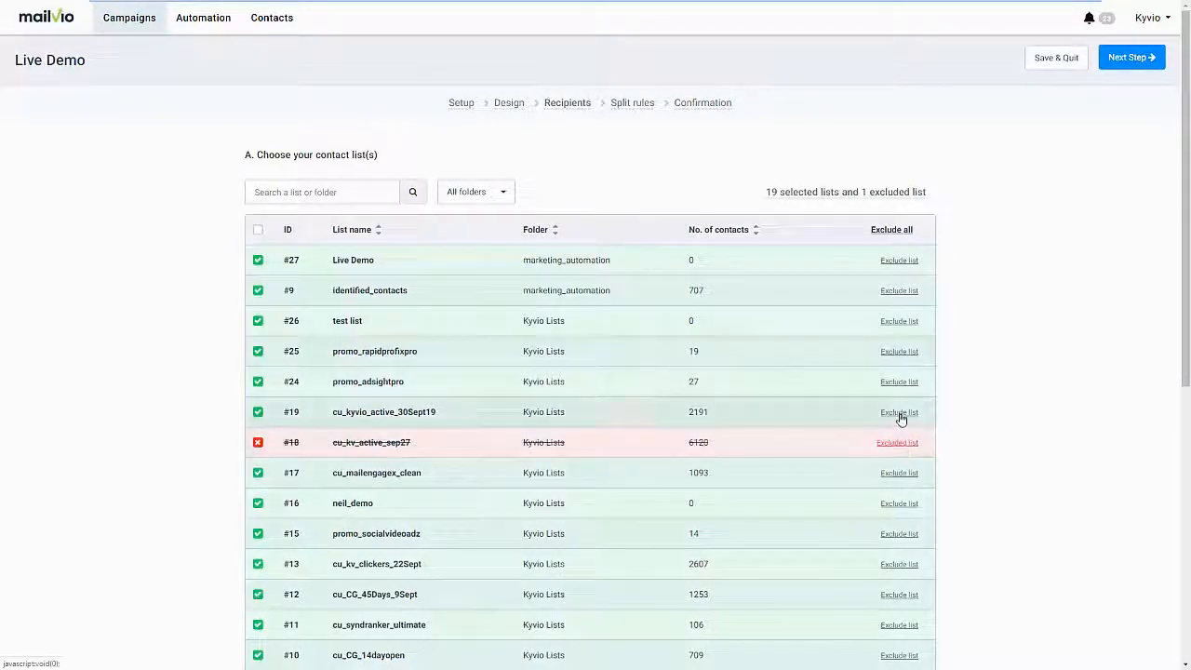
pyautogui.click(899, 413)
pyautogui.scroll(-4, 990, 419)
pyautogui.scroll(-2, 540, 595)
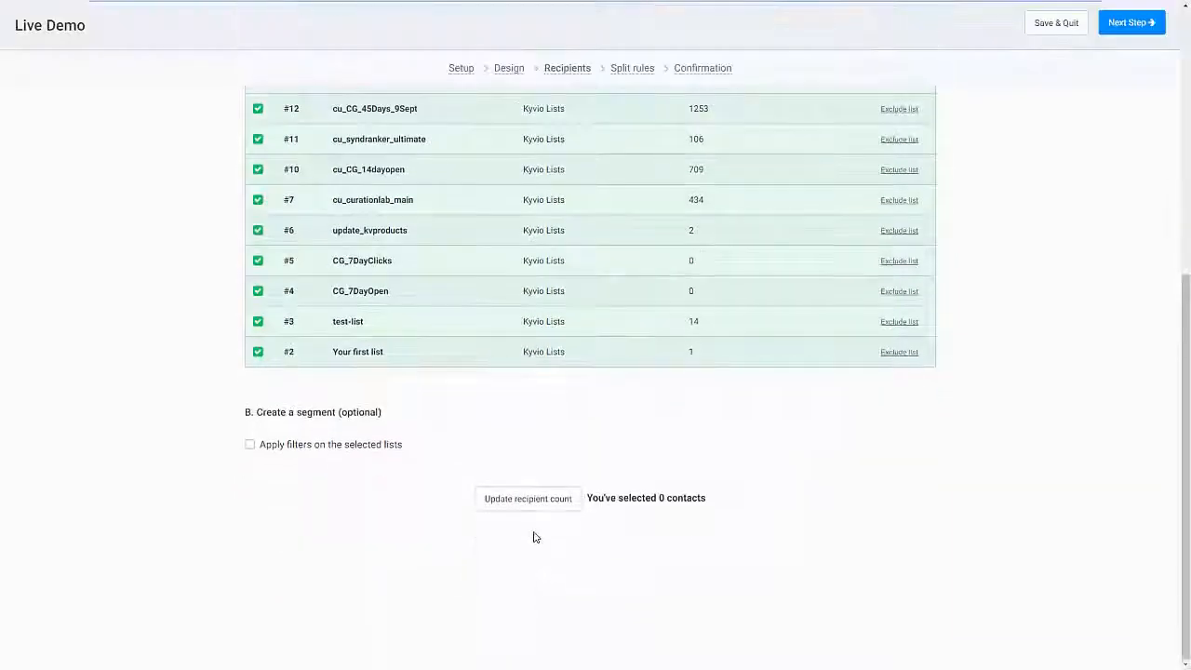
pyautogui.click(535, 511)
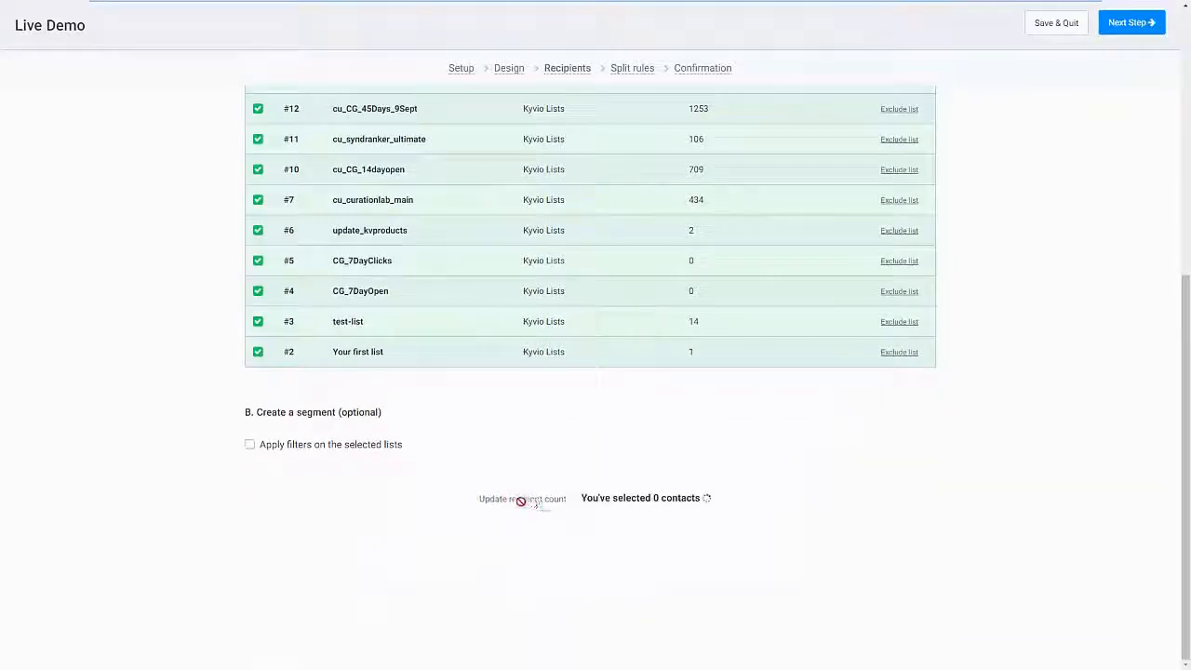
# - Filter the selected lists to EMAIL Readers with unique openings for all campaigns, whenever, update the recipient count, and continue to split rules
pyautogui.click(338, 447)
pyautogui.scroll(-3, 487, 521)
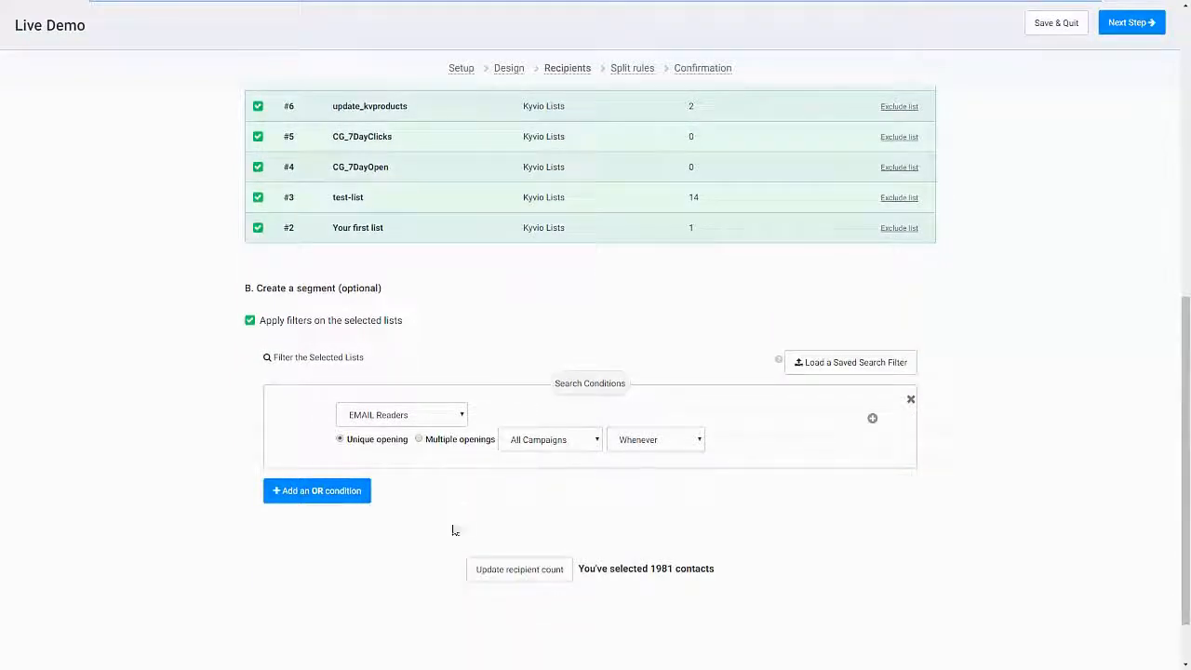
pyautogui.click(529, 570)
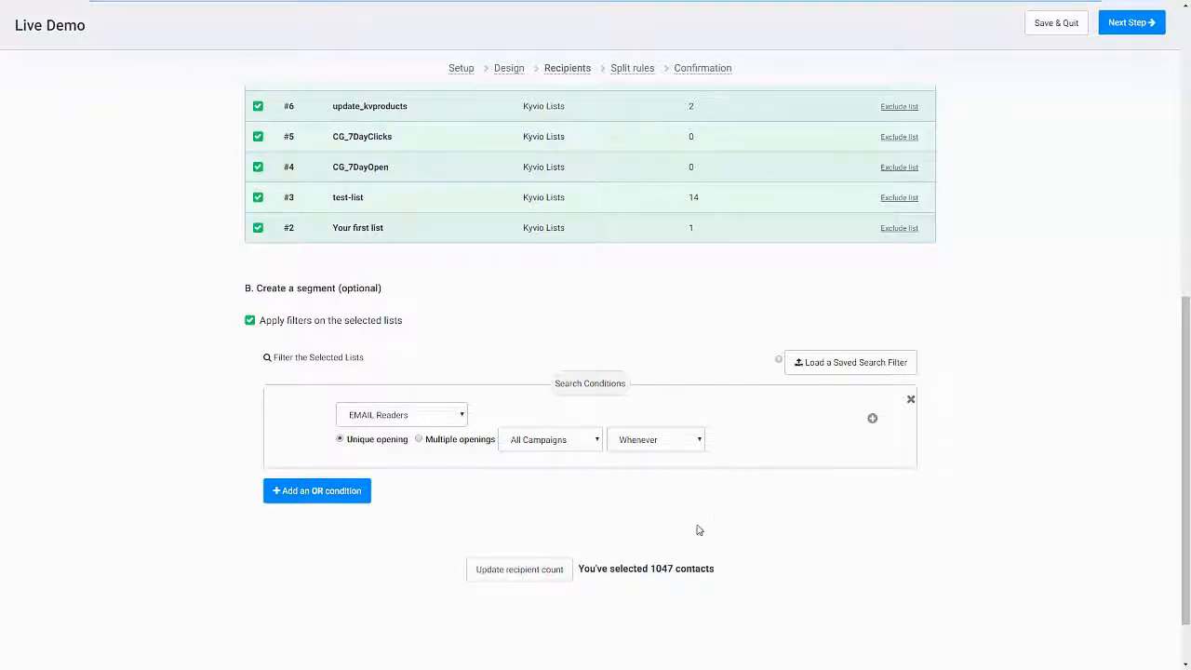
pyautogui.scroll(10, 822, 455)
pyautogui.click(1127, 58)
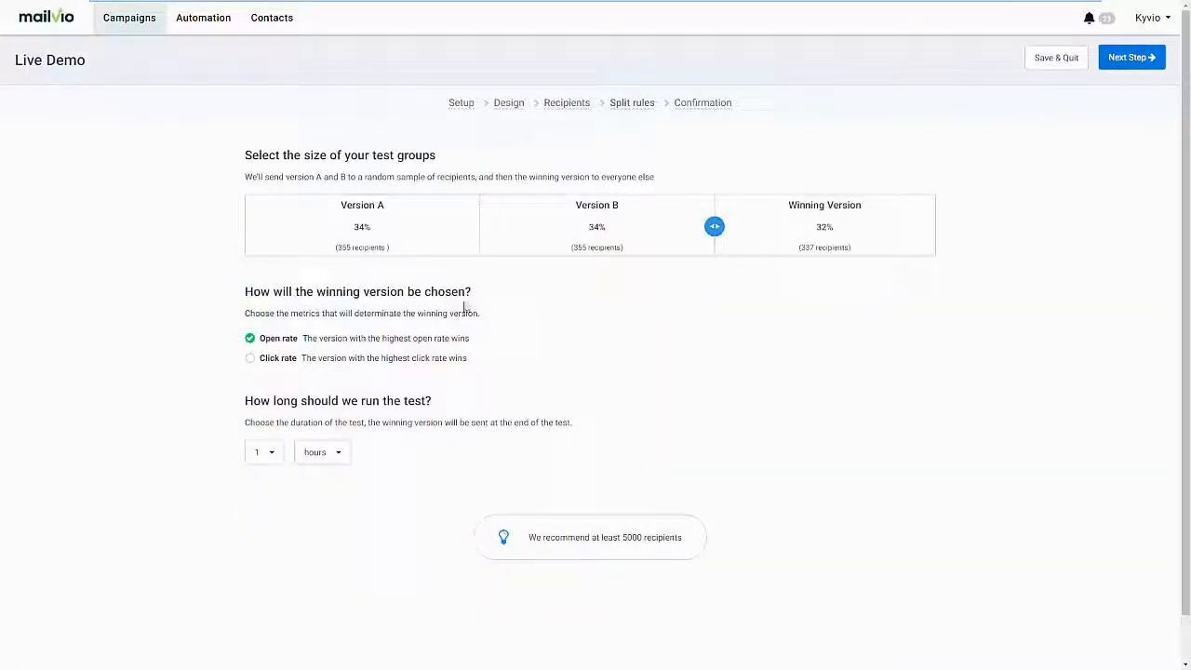
# - Set the test groups to 31% each, choose the winner by click rate after 2 hours, and continue to confirmation
pyautogui.moveTo(714, 227); pyautogui.dragTo(667, 241)
pyautogui.click(257, 363)
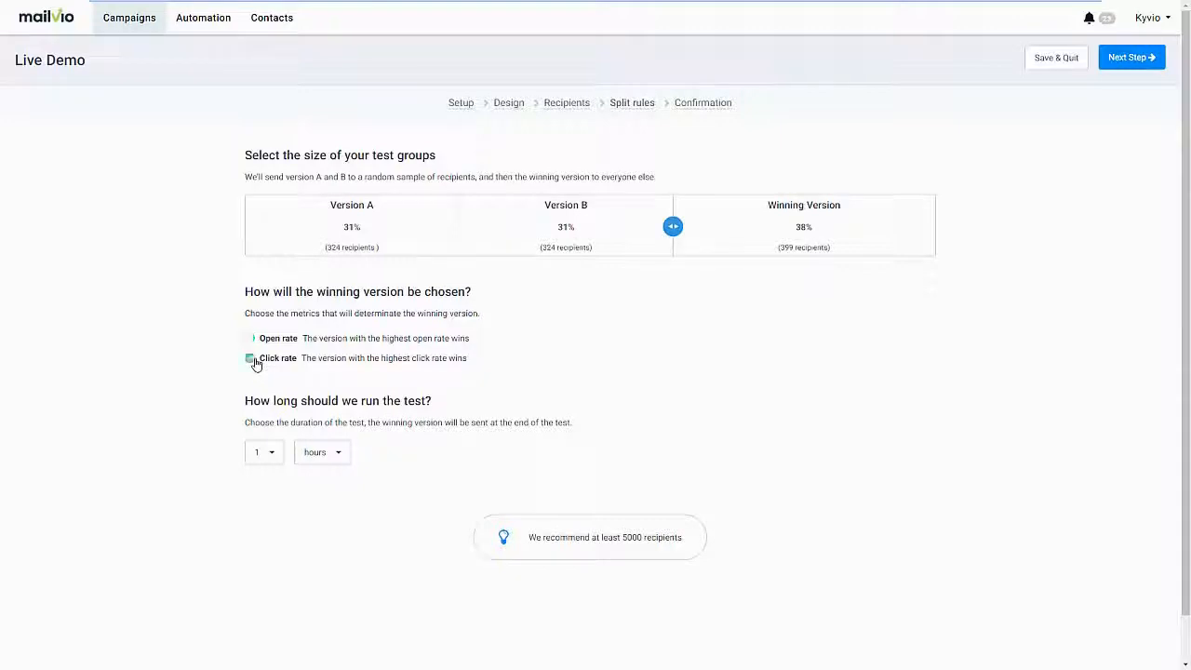
pyautogui.click(264, 454)
pyautogui.click(265, 503)
pyautogui.click(1128, 65)
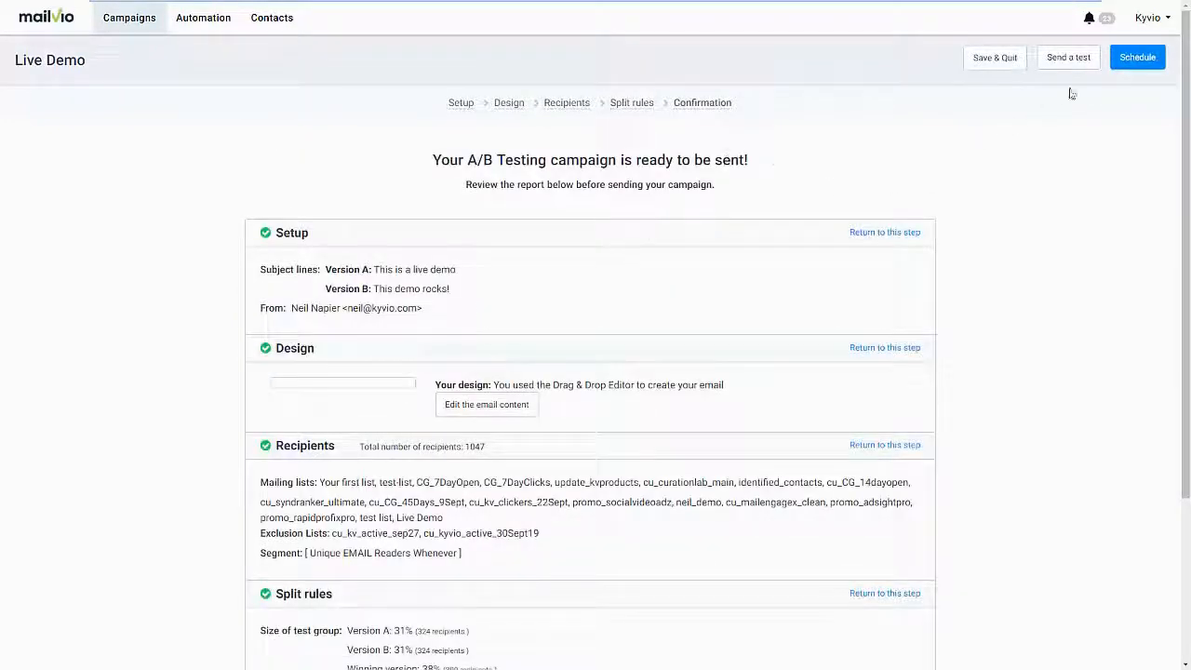
# - View the campaign's scheduling options, close them without scheduling, and go back to the campaigns overview
pyautogui.click(1137, 58)
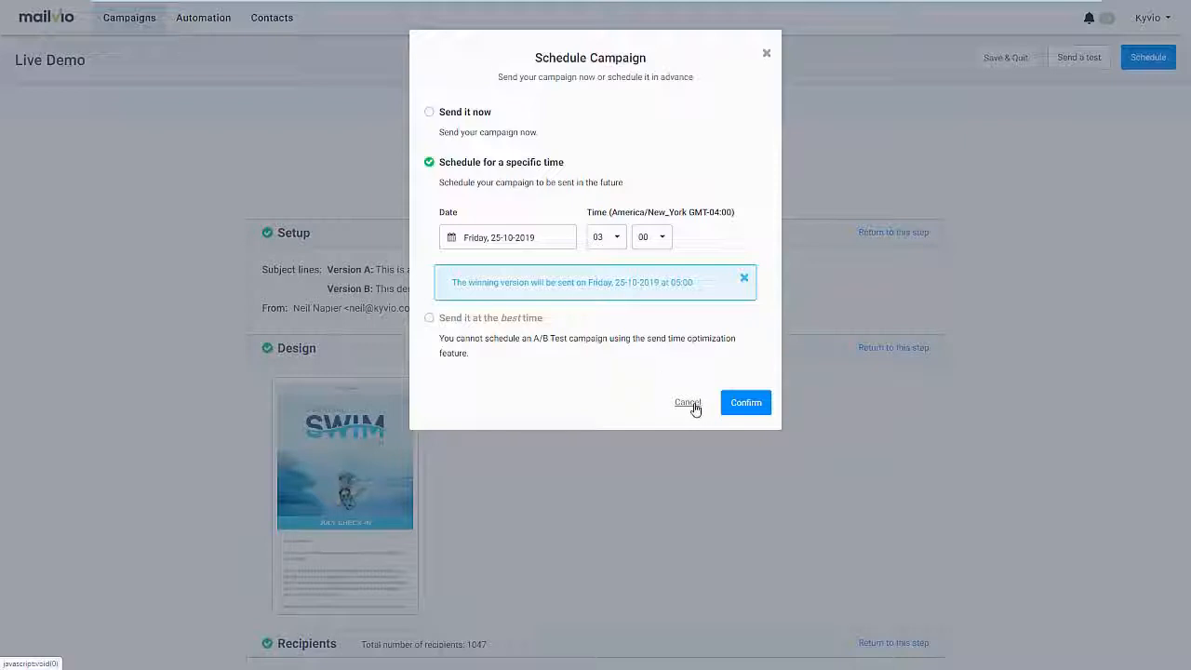
pyautogui.click(961, 367)
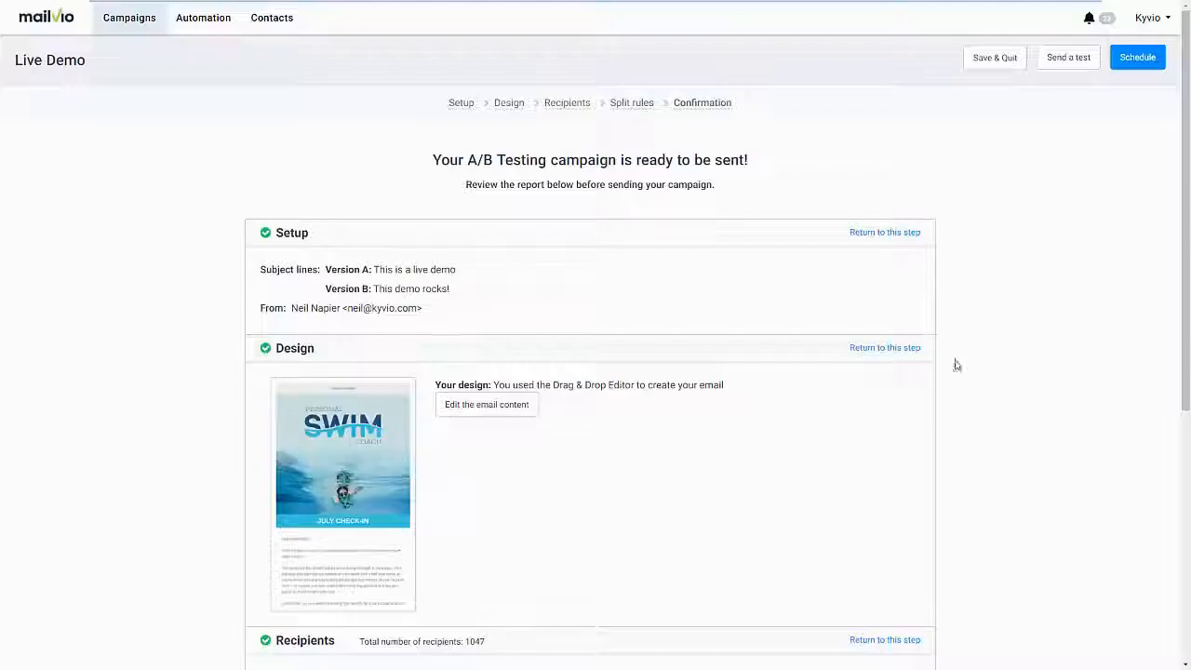
pyautogui.click(142, 29)
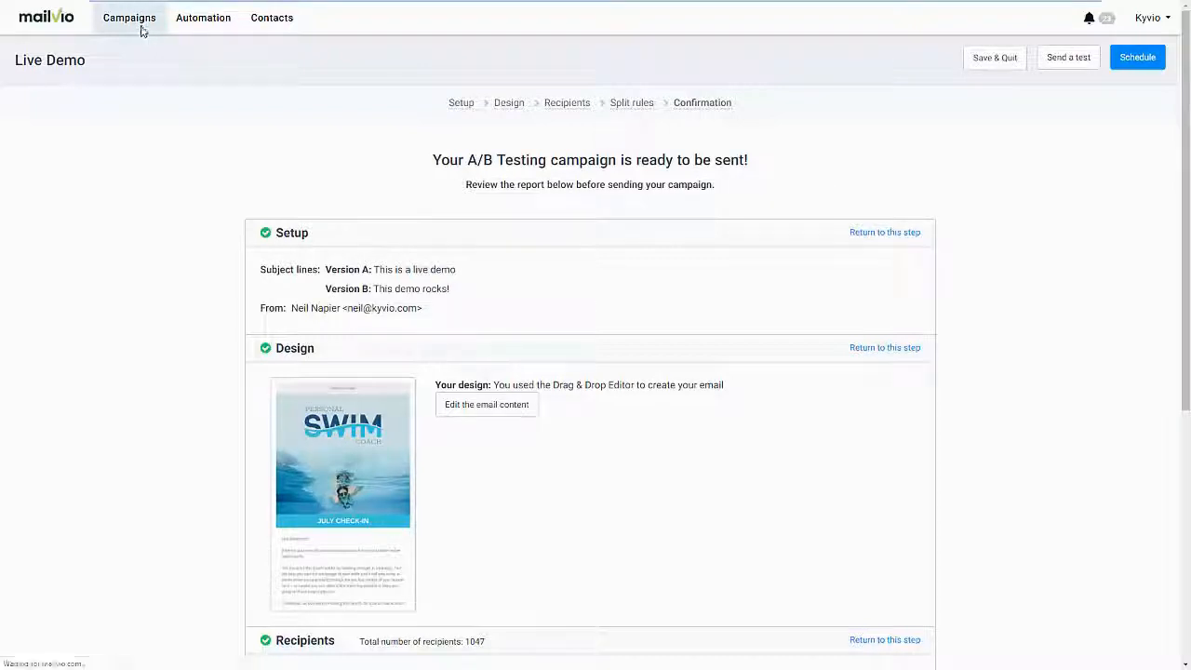